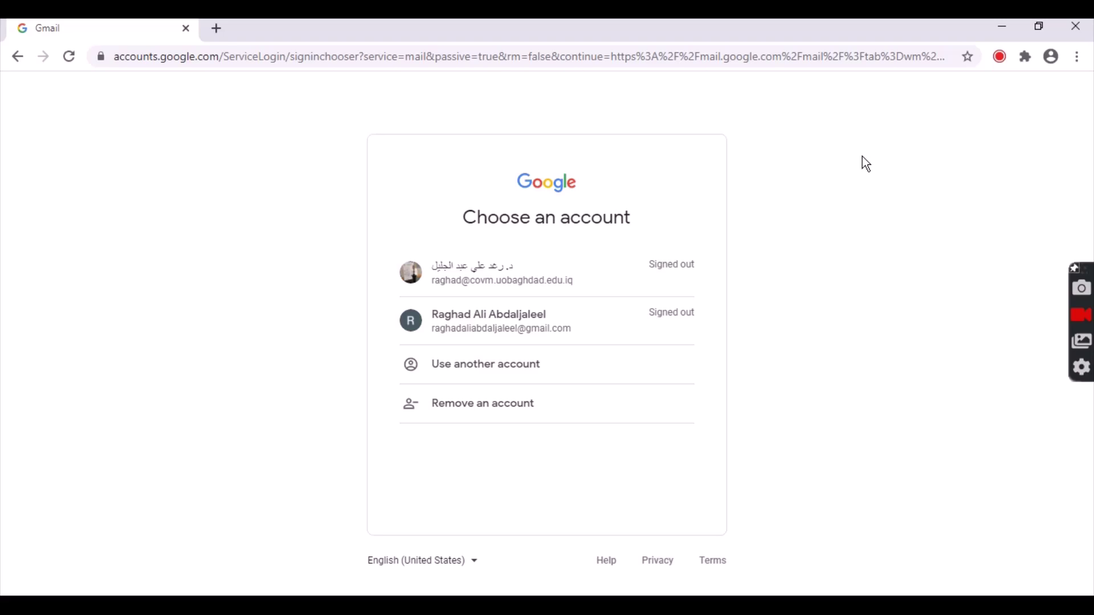
Step: Sign in to Gmail with the university account using the account password
{"action": "left_click", "coordinate": [493, 275]}
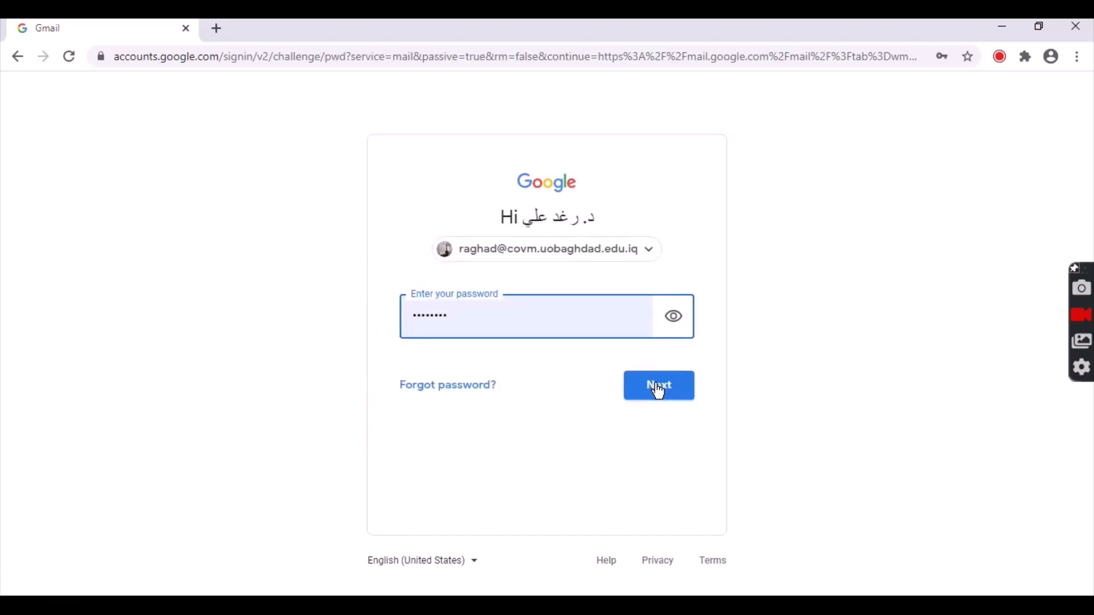
{"action": "left_click", "coordinate": [658, 387]}
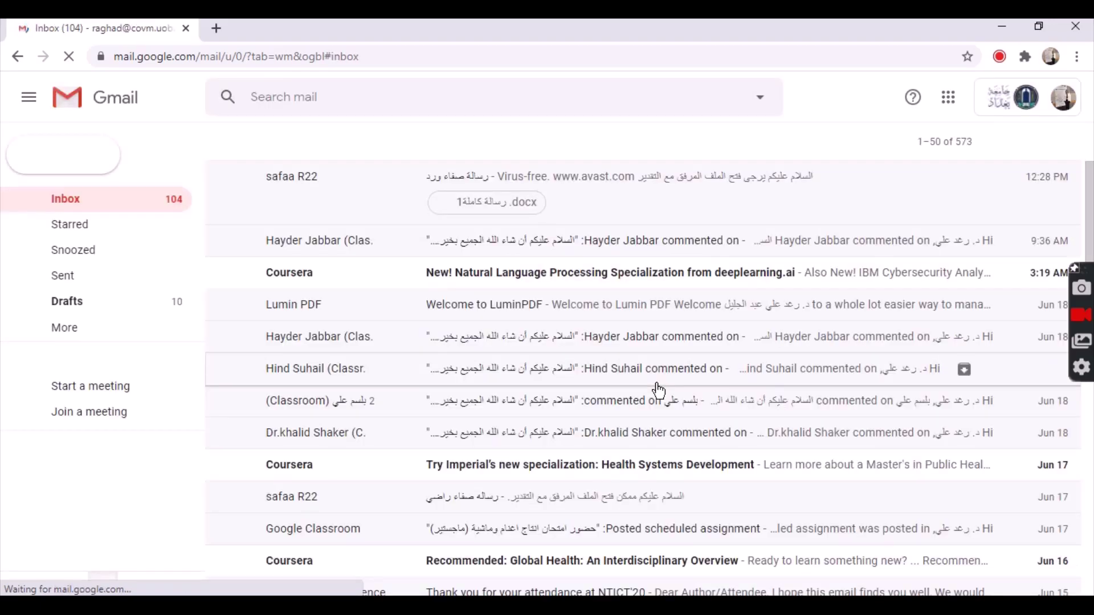
Step: Switch from Gmail to Google Classroom through the list of Google apps
{"action": "left_click", "coordinate": [950, 106]}
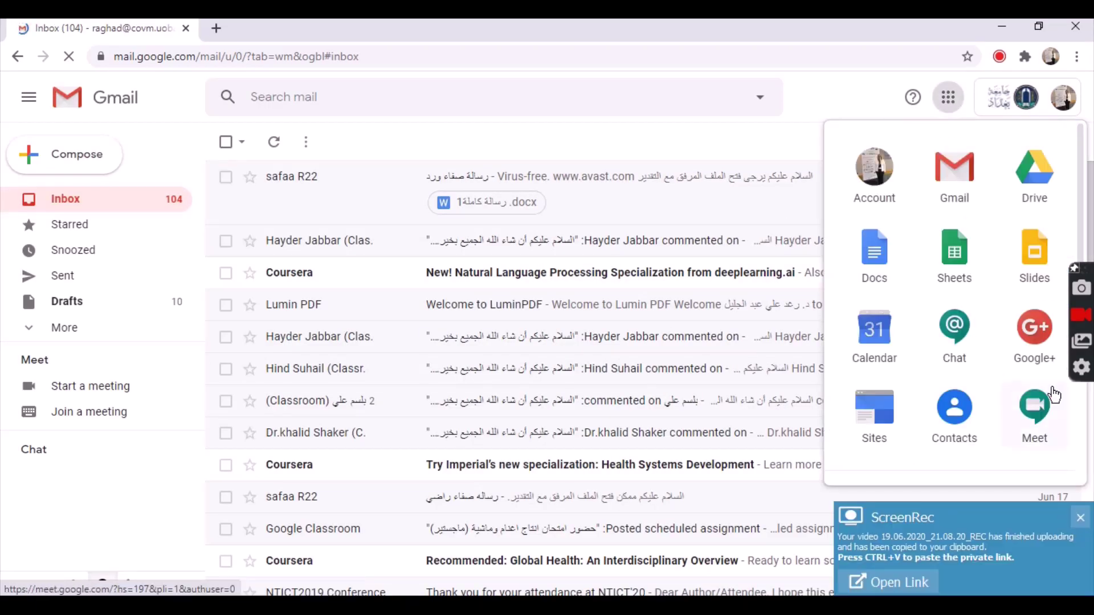
{"action": "scroll", "coordinate": [1054, 395], "scroll_direction": "down", "scroll_amount": 5}
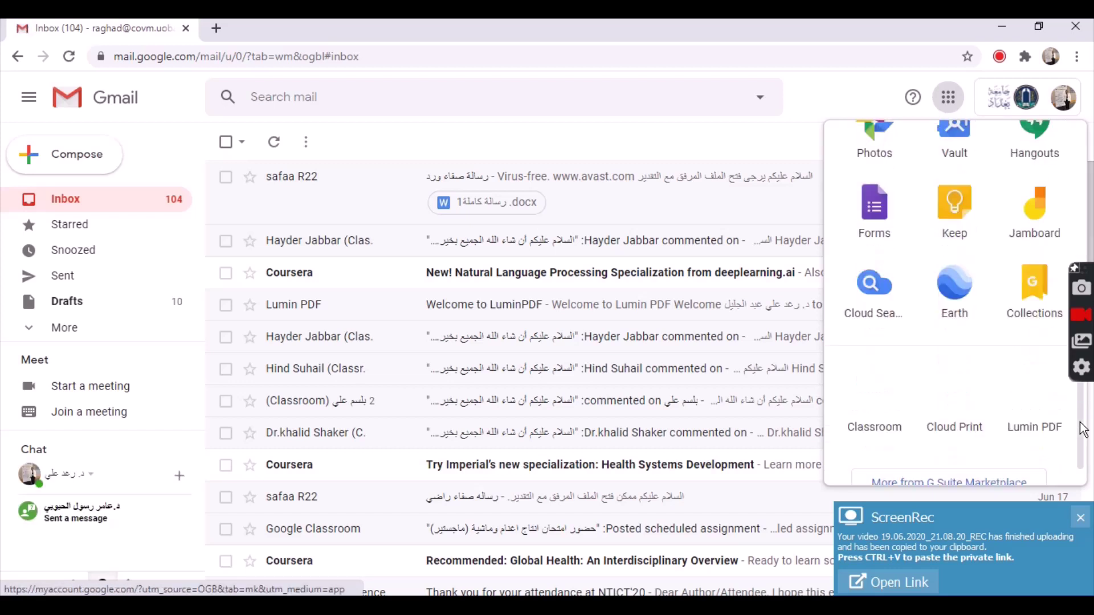
{"action": "scroll", "coordinate": [1082, 429], "scroll_direction": "down", "scroll_amount": 1}
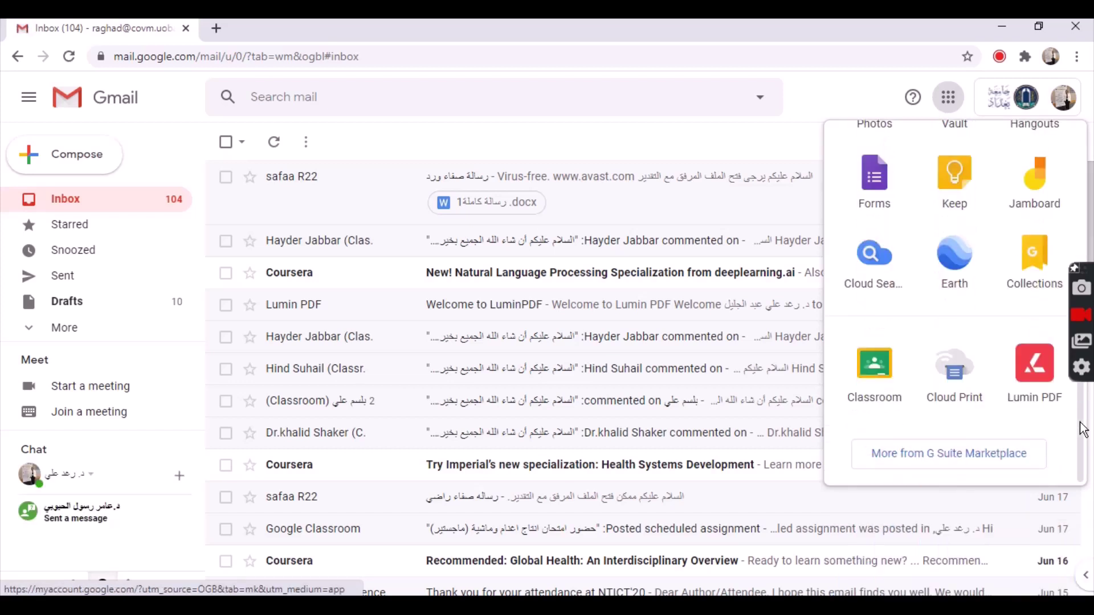
{"action": "left_click", "coordinate": [873, 368]}
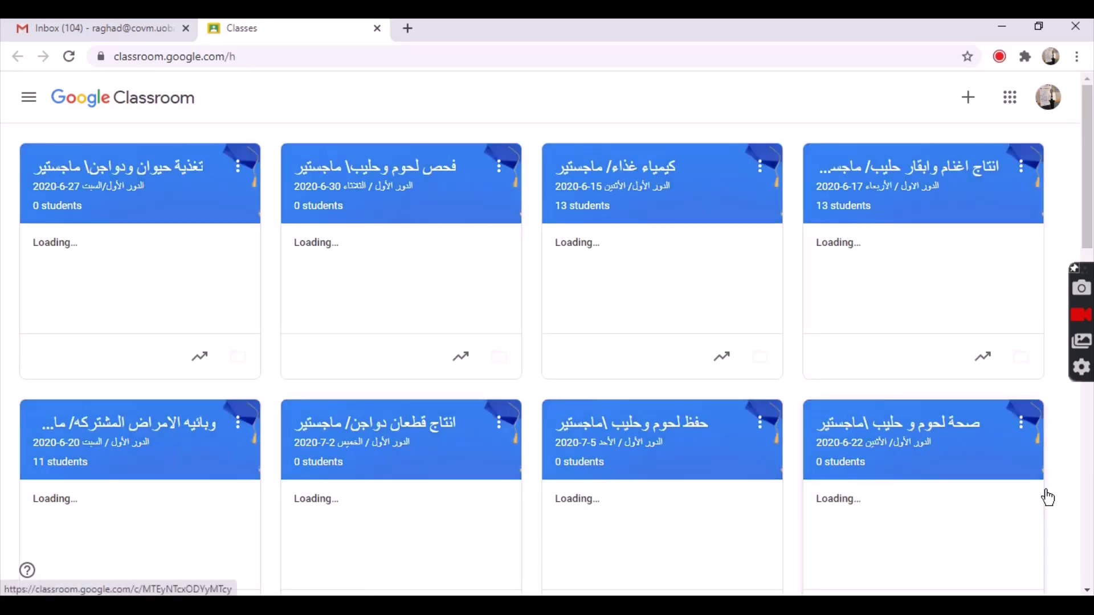
Step: Open the Practical Animal Nutrition class and show its classwork
{"action": "scroll", "coordinate": [1085, 547], "scroll_direction": "down", "scroll_amount": 15}
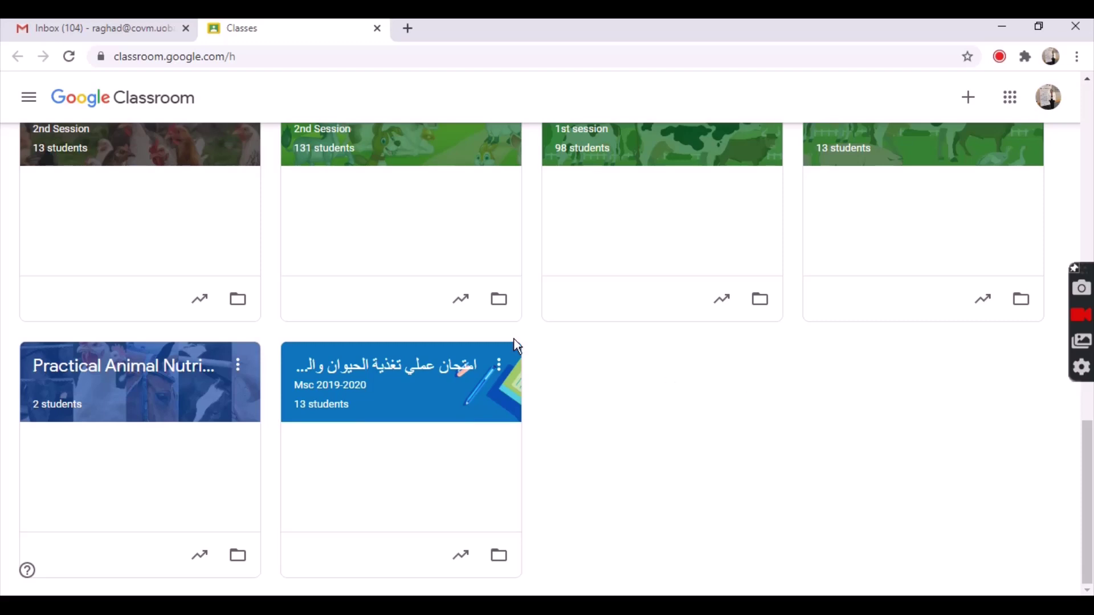
{"action": "left_click", "coordinate": [169, 378]}
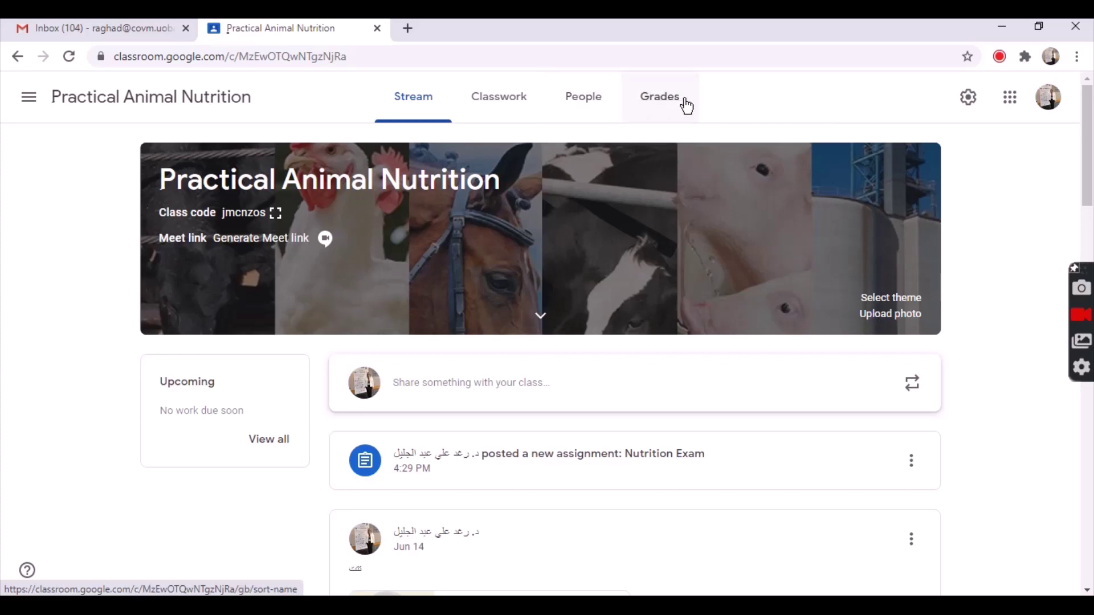
{"action": "left_click", "coordinate": [497, 107]}
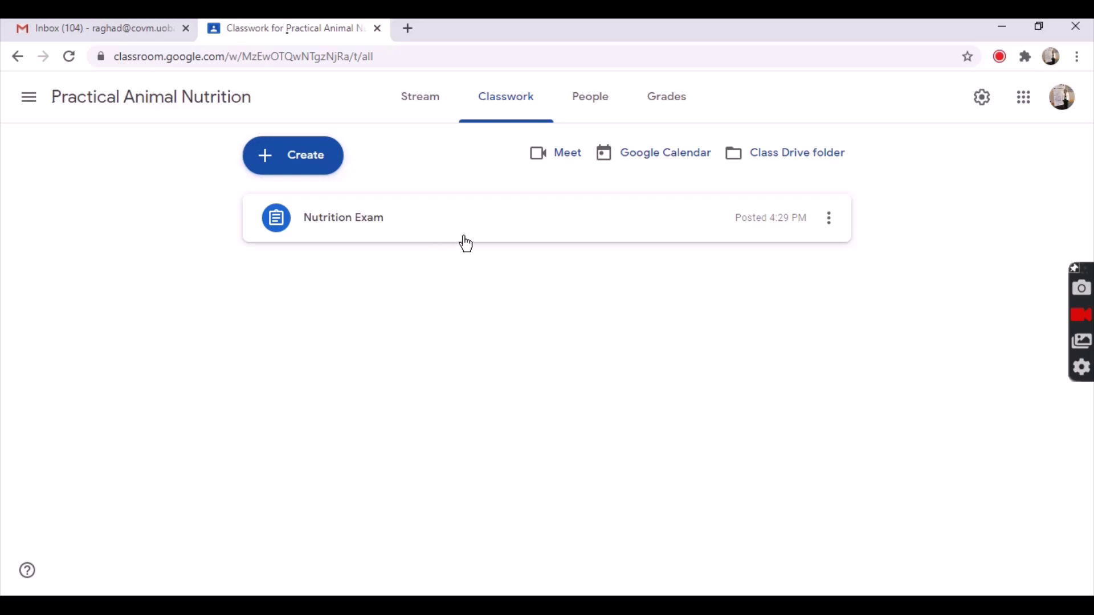
Step: Expand the Nutrition Exam assignment, open its attached form, and also open the class Drive folder from the classwork page
{"action": "left_click", "coordinate": [387, 233]}
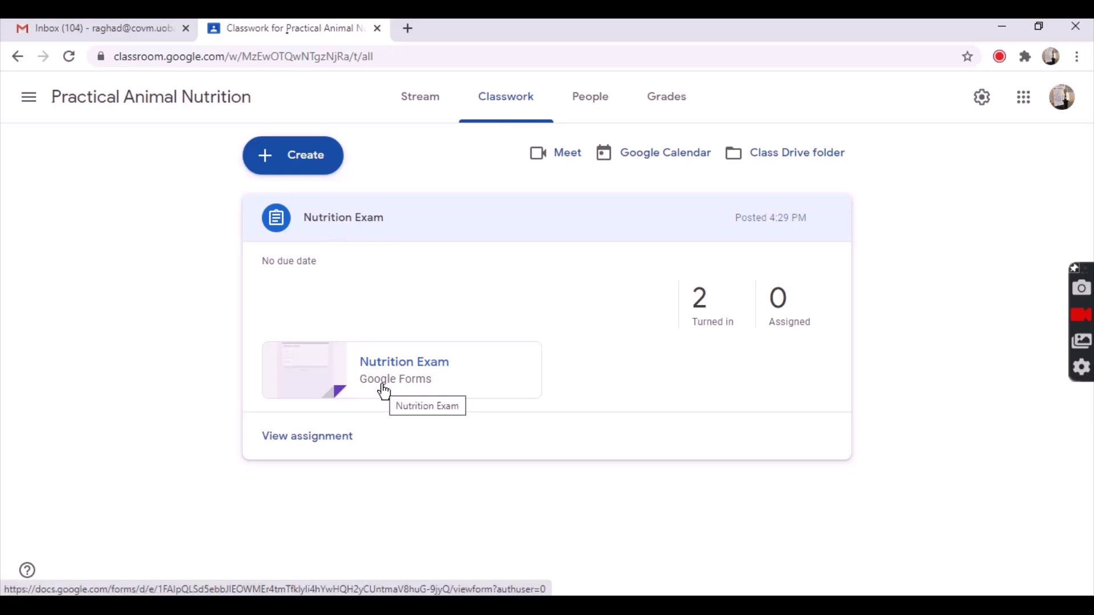
{"action": "left_click", "coordinate": [410, 380]}
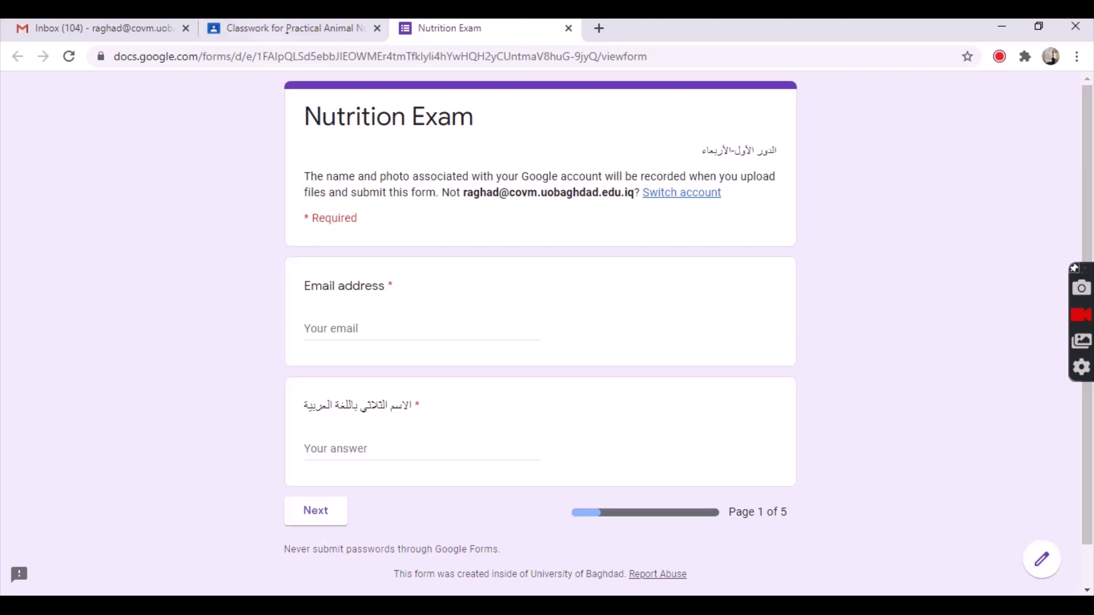
{"action": "left_click", "coordinate": [257, 28]}
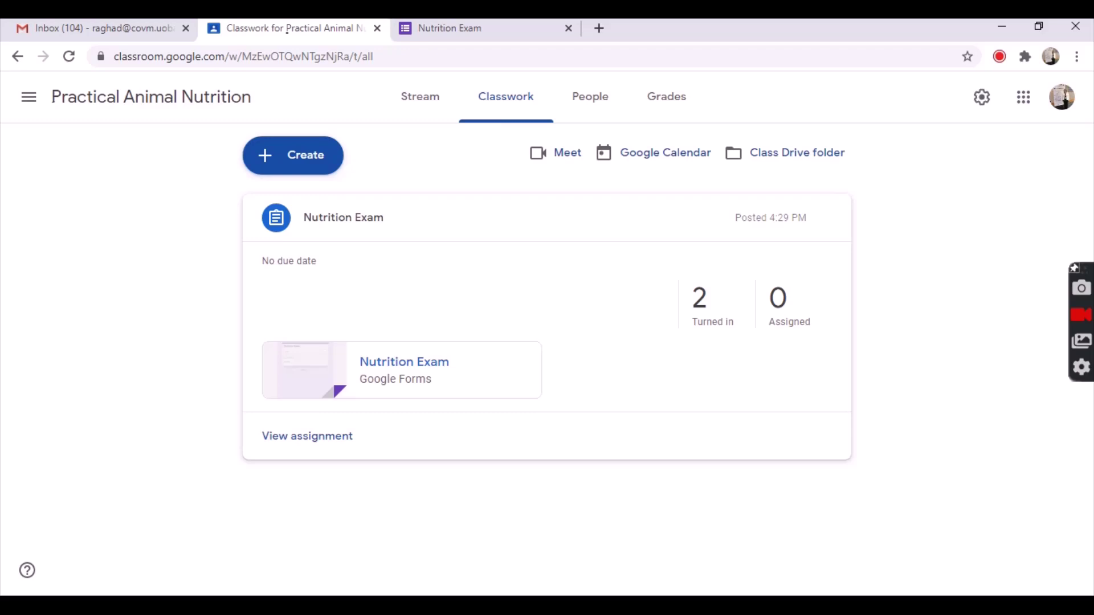
{"action": "left_click", "coordinate": [797, 159]}
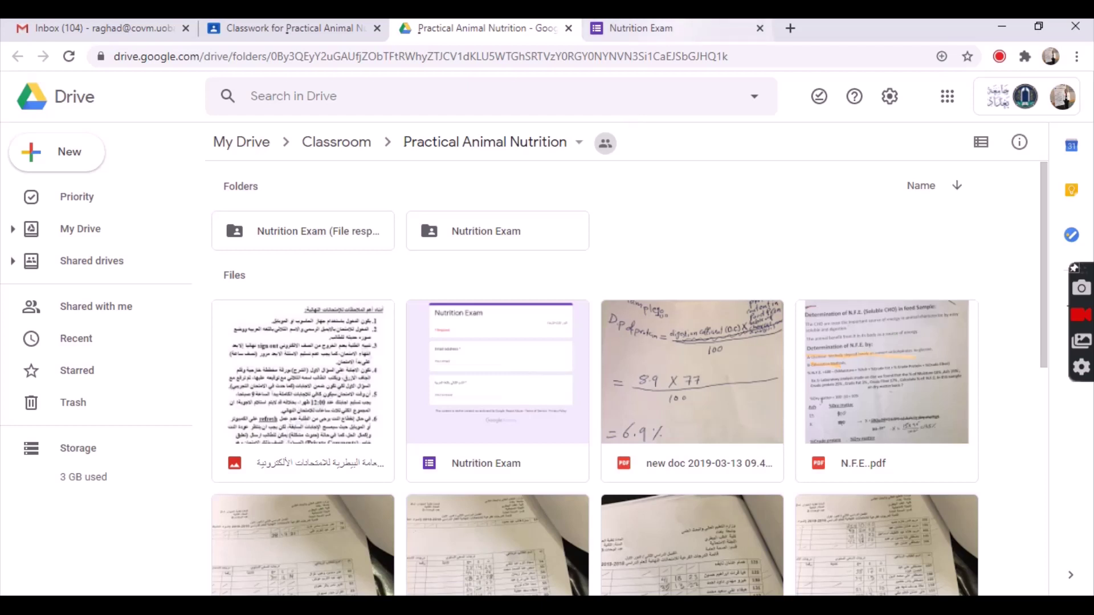
Step: Return to the Nutrition Exam form, open it for editing, and look through its questions
{"action": "left_click", "coordinate": [661, 35]}
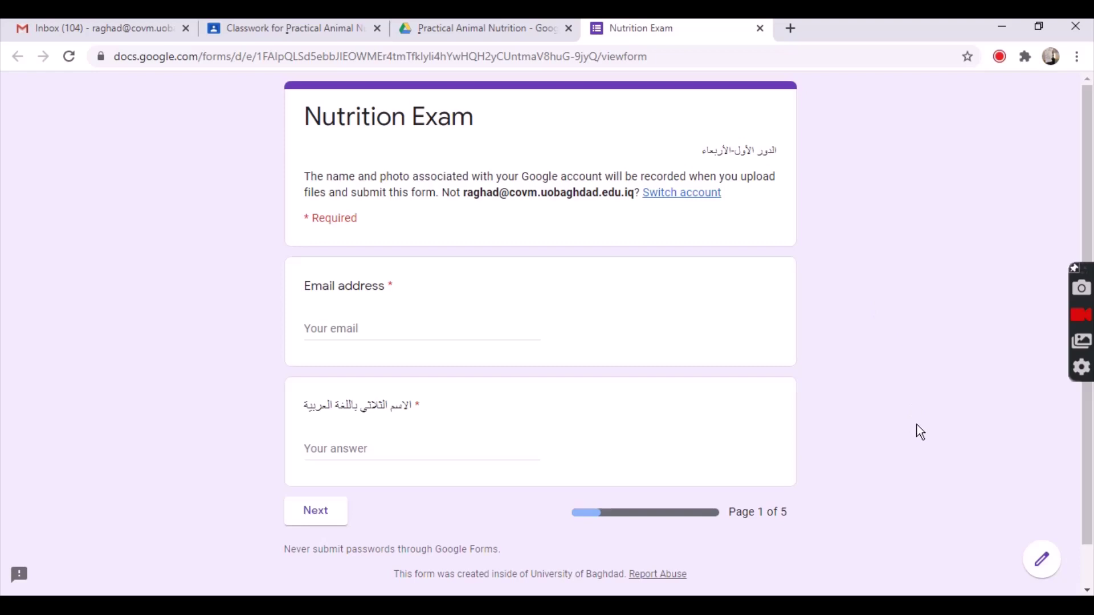
{"action": "left_click", "coordinate": [1042, 561]}
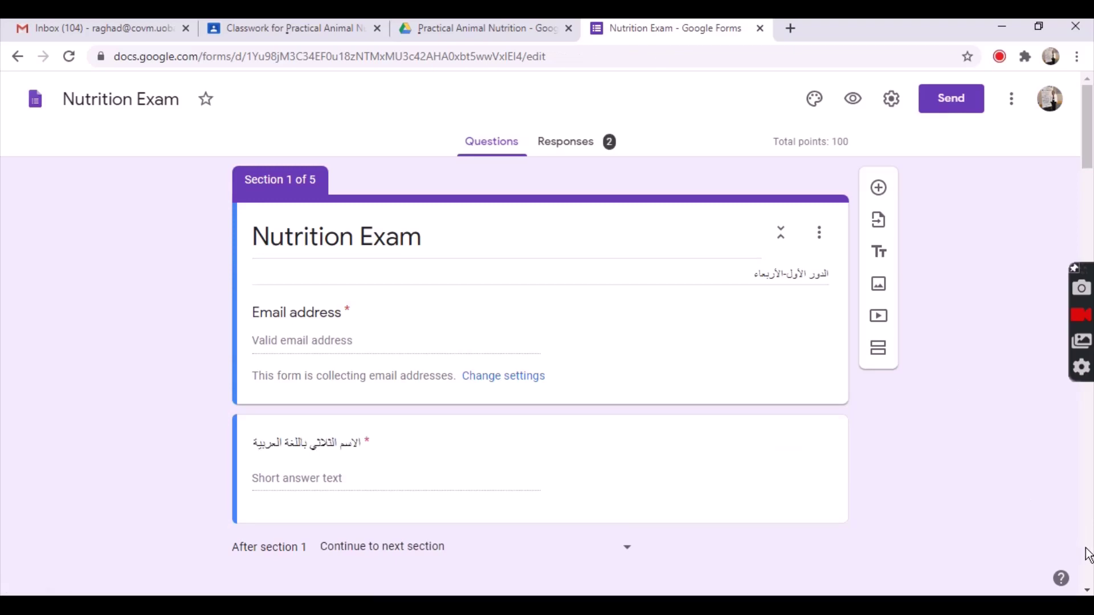
{"action": "scroll", "coordinate": [1084, 551], "scroll_direction": "down", "scroll_amount": 15}
{"action": "scroll", "coordinate": [1087, 554], "scroll_direction": "down", "scroll_amount": 10}
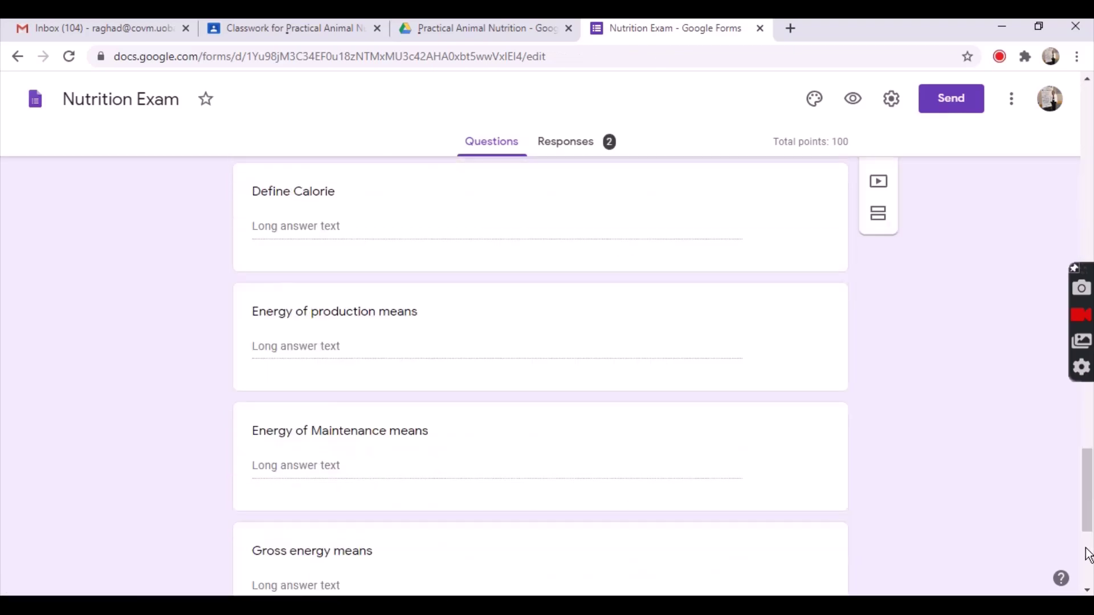
{"action": "left_click", "coordinate": [1089, 109]}
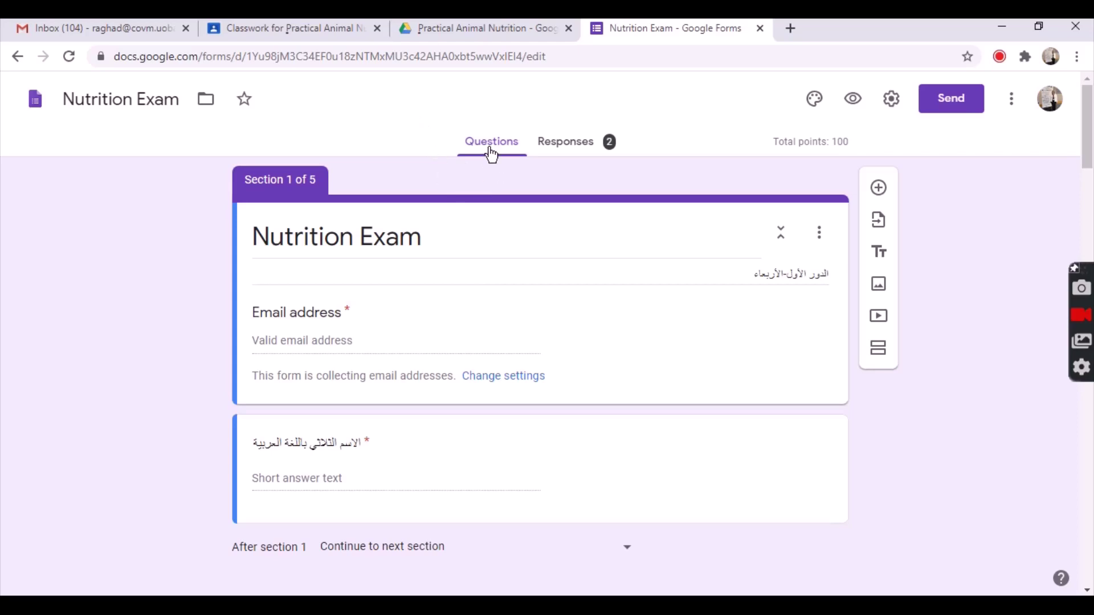
Step: Show the form's individual responses and look over the first respondent's details, total score and Q.1 section
{"action": "left_click", "coordinate": [570, 152]}
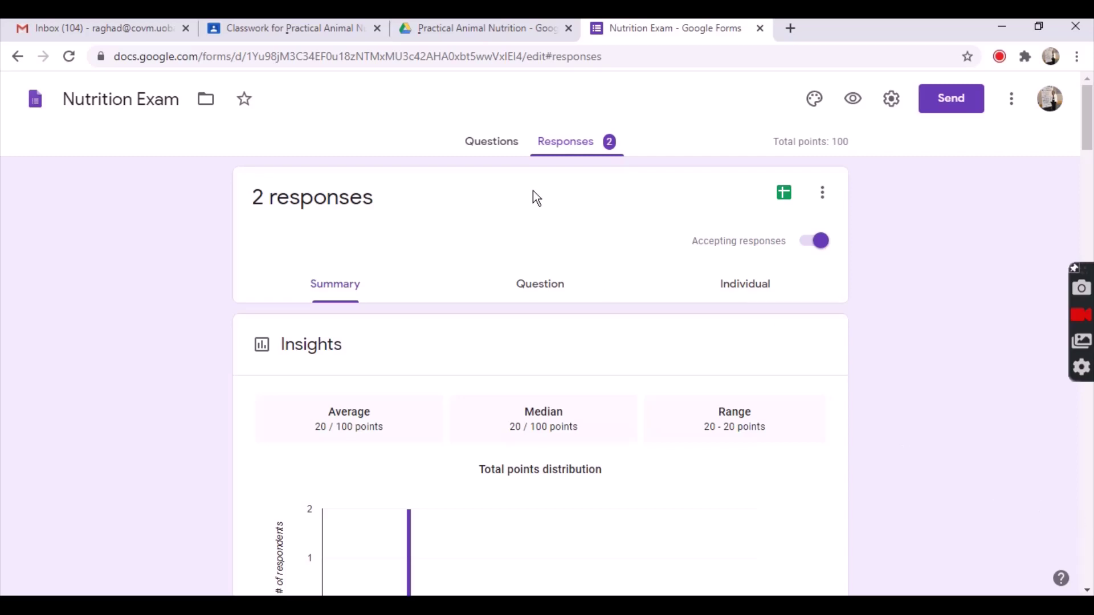
{"action": "left_click", "coordinate": [738, 291]}
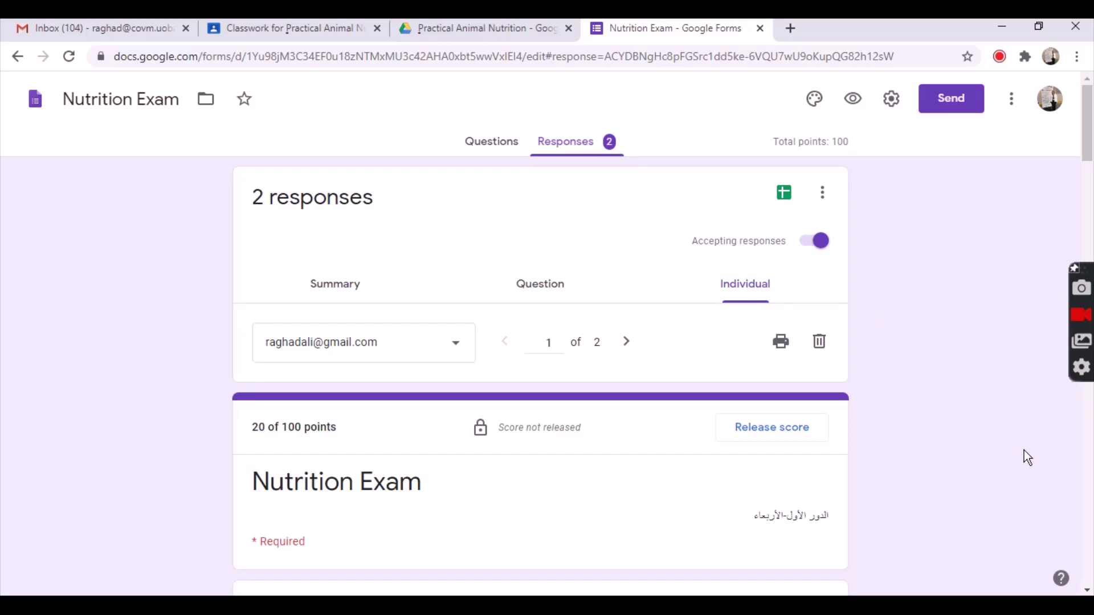
{"action": "left_click", "coordinate": [1087, 593]}
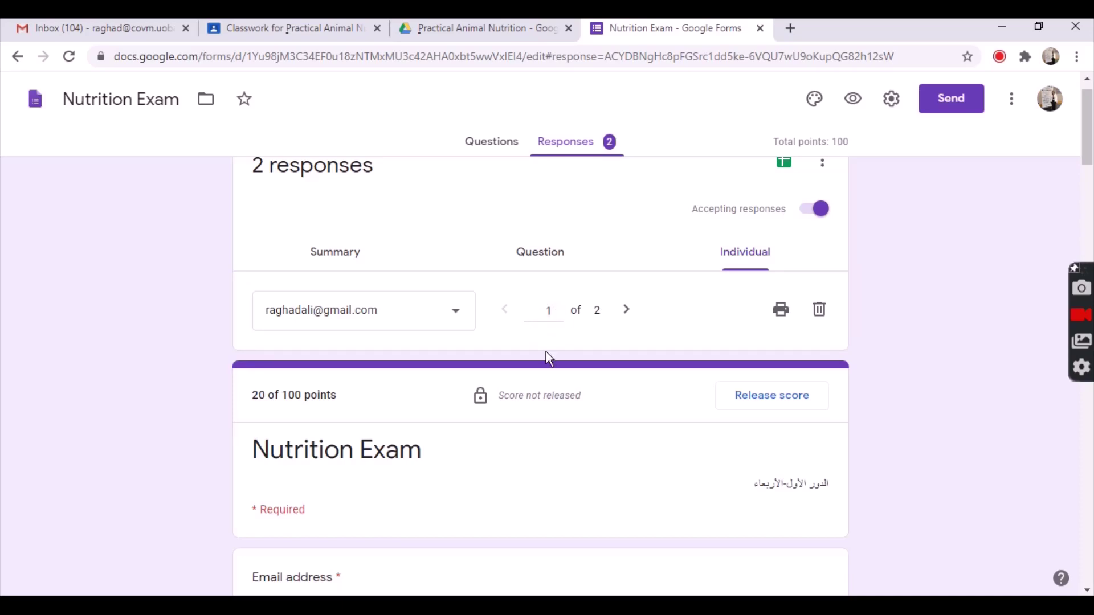
{"action": "left_click", "coordinate": [1086, 591]}
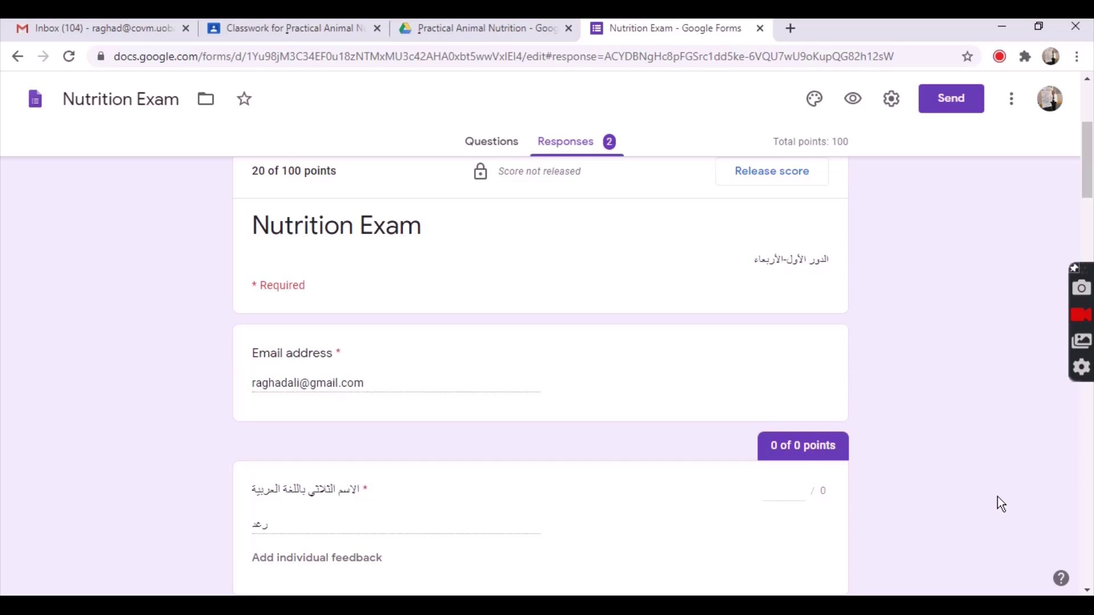
{"action": "left_click", "coordinate": [1087, 592]}
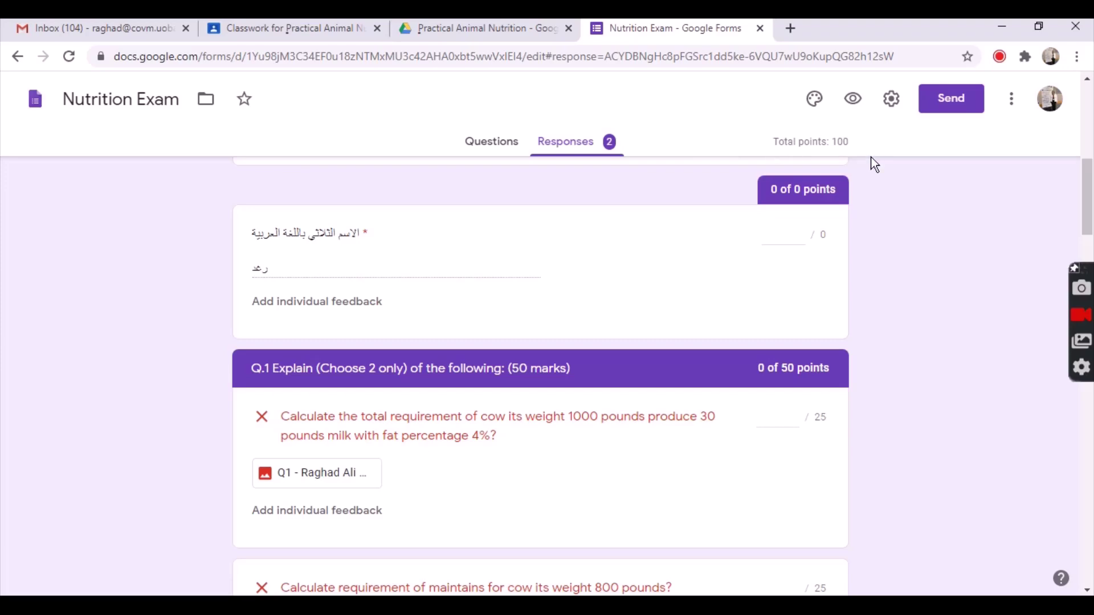
{"action": "left_click", "coordinate": [1089, 130]}
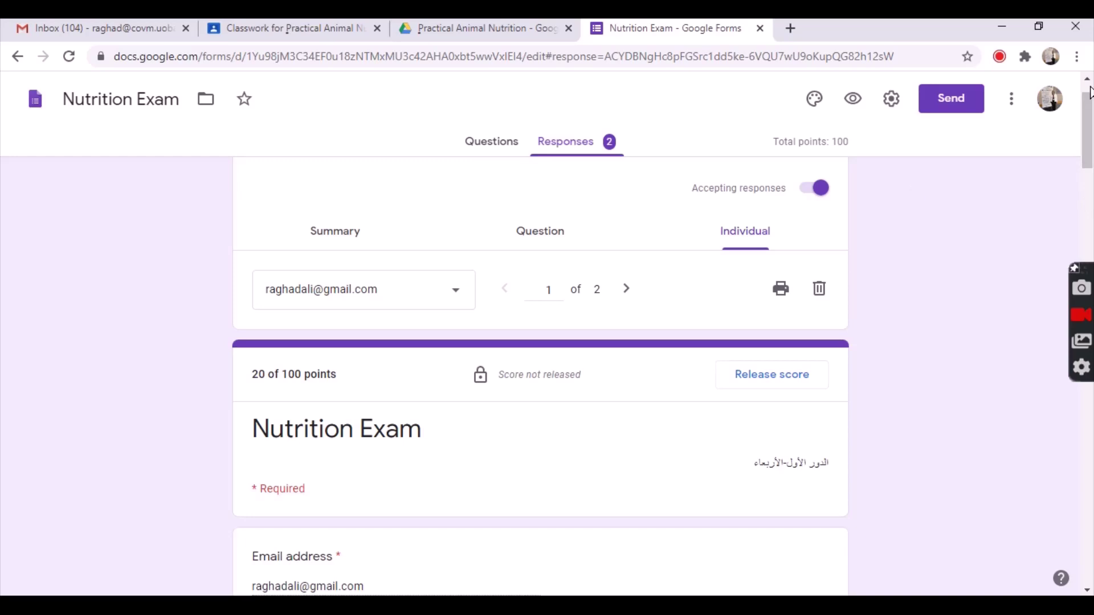
{"action": "scroll", "coordinate": [1089, 91], "scroll_direction": "up", "scroll_amount": 1}
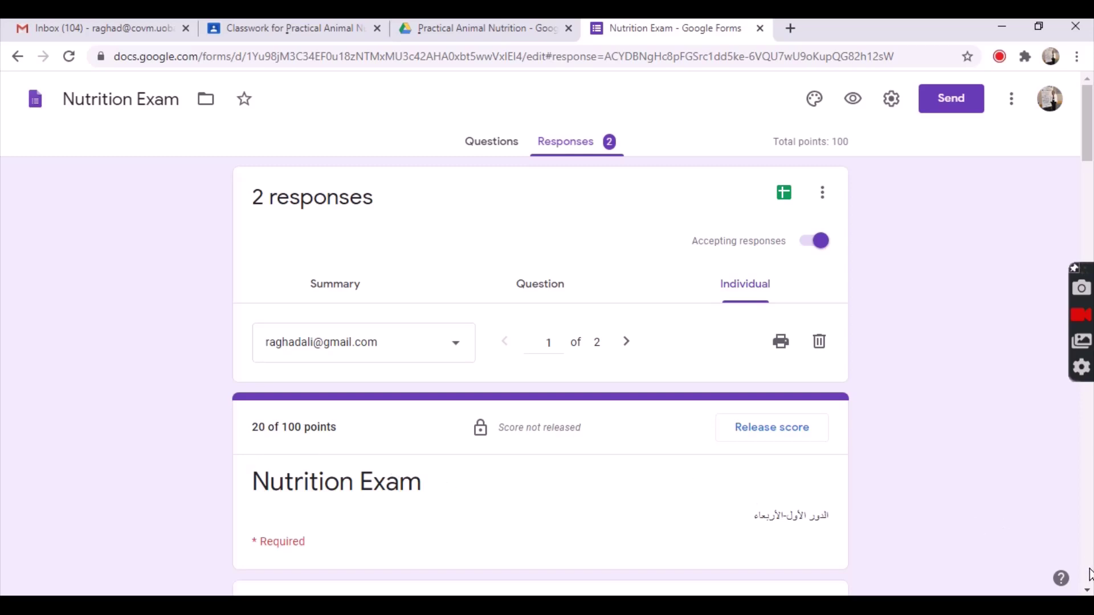
Step: View the answer image attached to the Q.1 question about the 1000-pound cow's total requirement
{"action": "left_click_drag", "start_coordinate": [1088, 591], "coordinate": [1088, 592]}
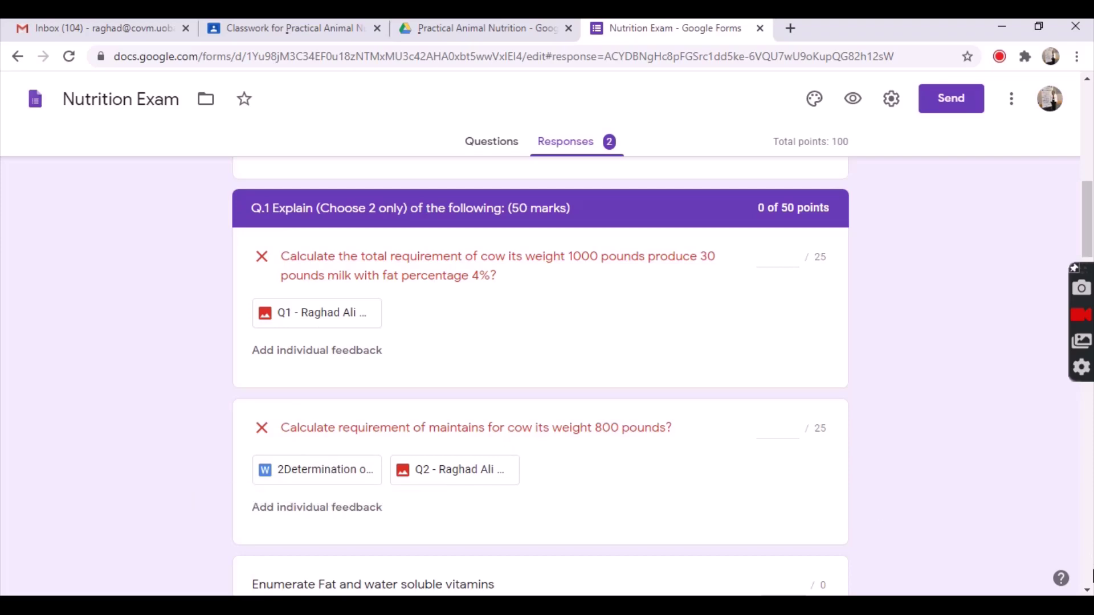
{"action": "scroll", "coordinate": [1088, 590], "scroll_direction": "down", "scroll_amount": 2}
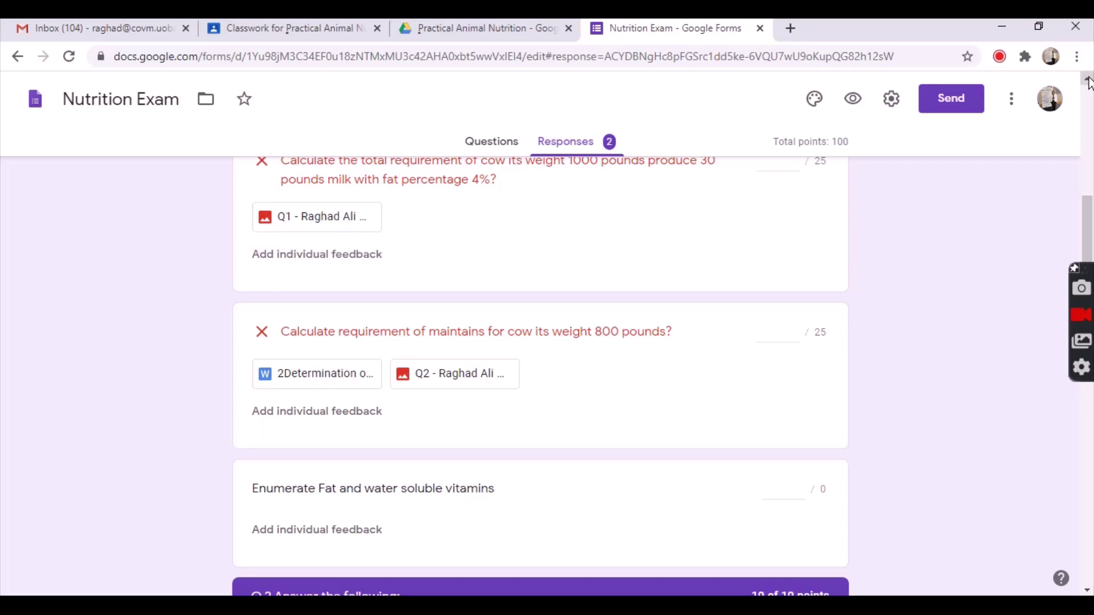
{"action": "scroll", "coordinate": [1087, 84], "scroll_direction": "up", "scroll_amount": 1}
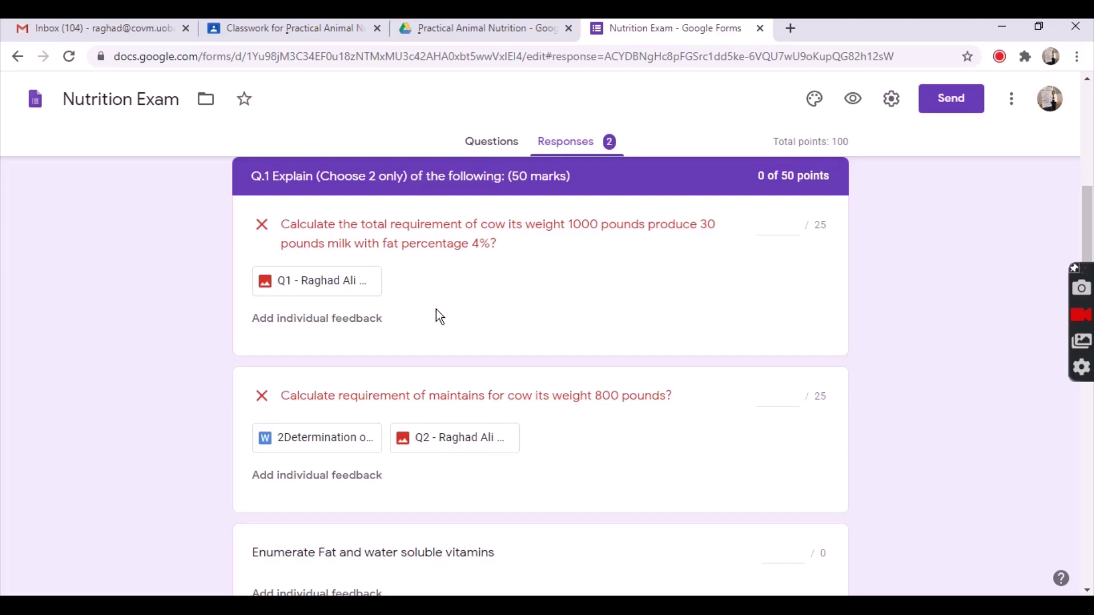
{"action": "left_click", "coordinate": [314, 292]}
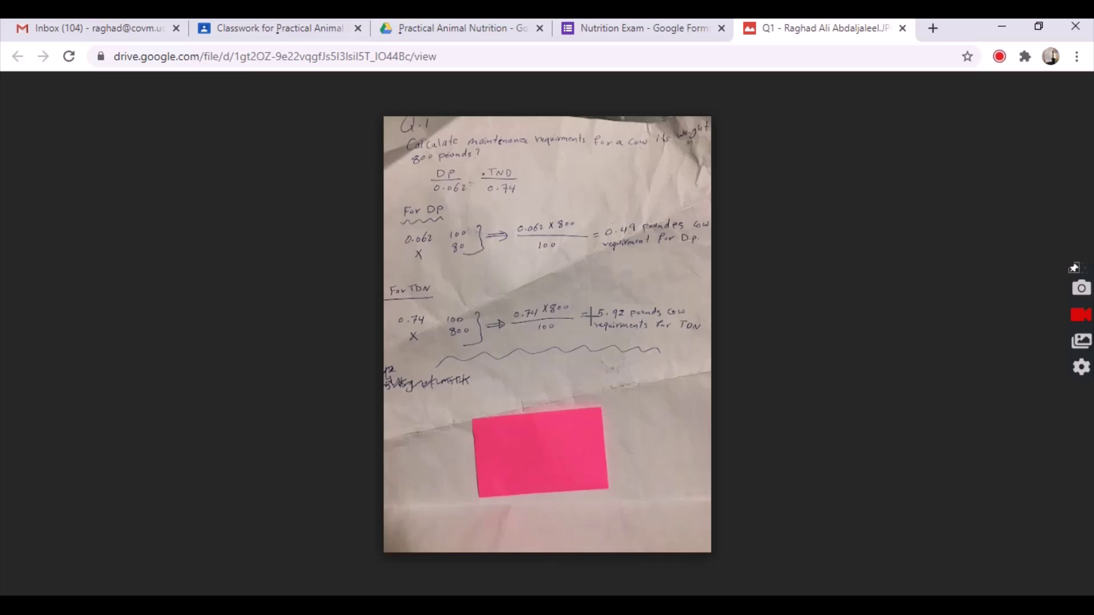
Step: Back in the form response, score the 1000-pound cow question 15 out of 25 and save the edit
{"action": "left_click", "coordinate": [602, 31]}
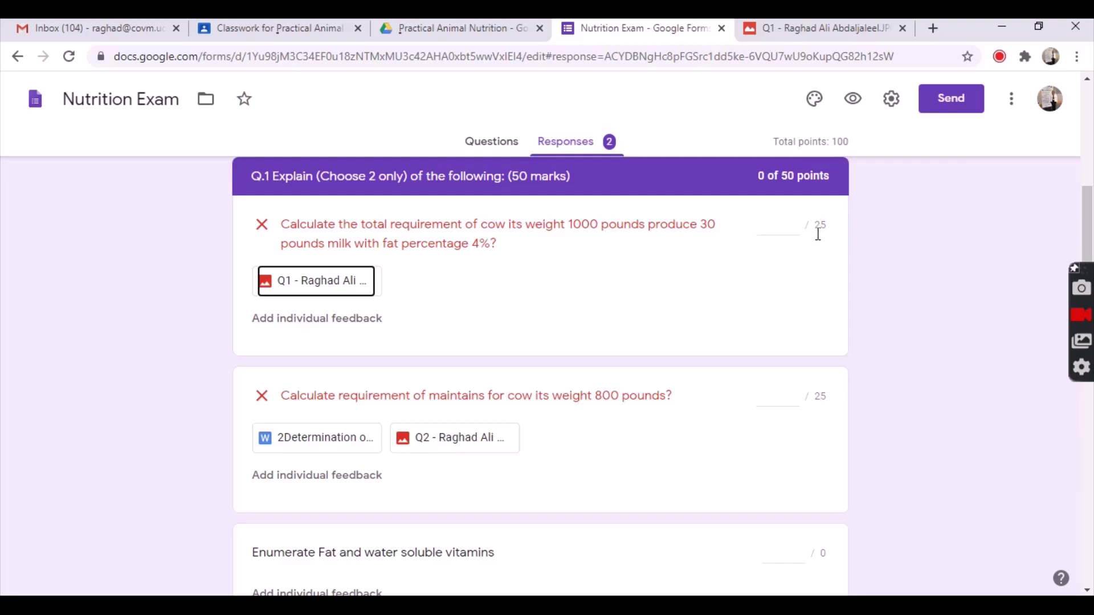
{"action": "left_click", "coordinate": [770, 226]}
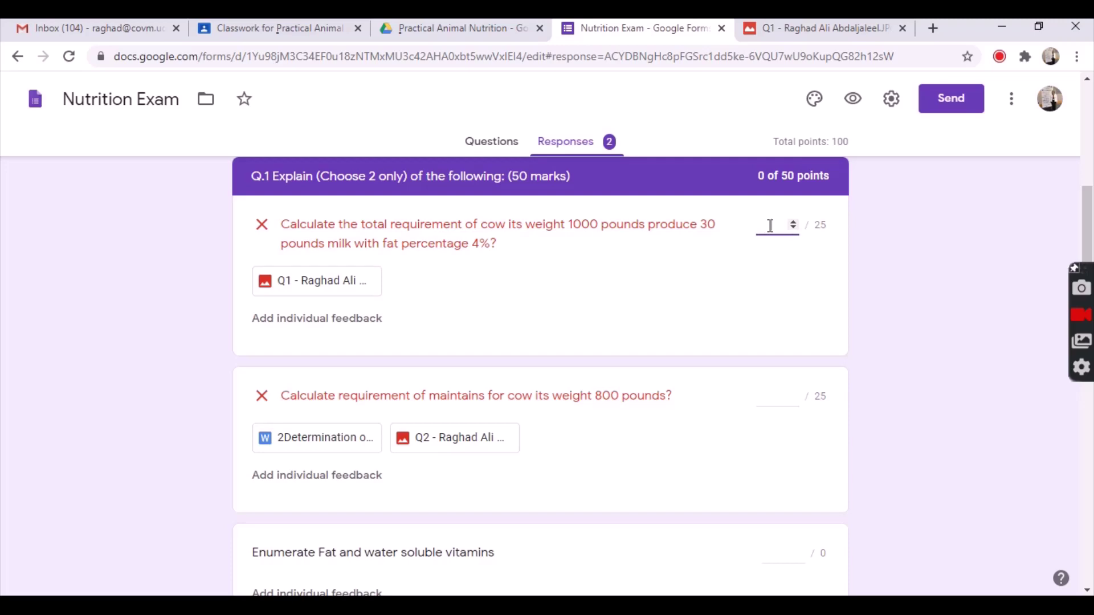
{"action": "type", "text": "25"}
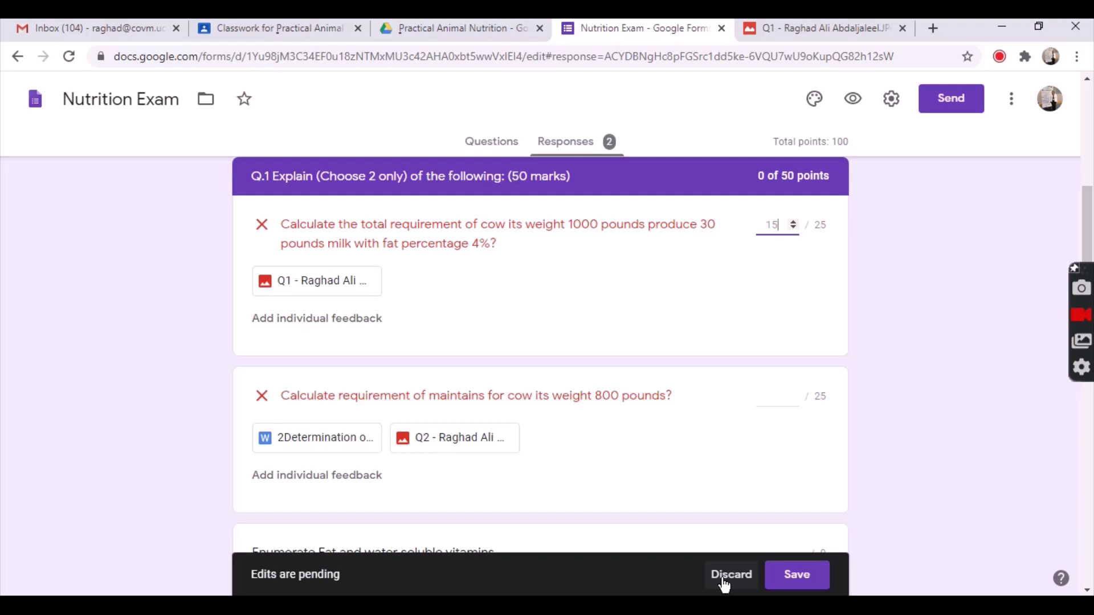
{"action": "left_click", "coordinate": [791, 578]}
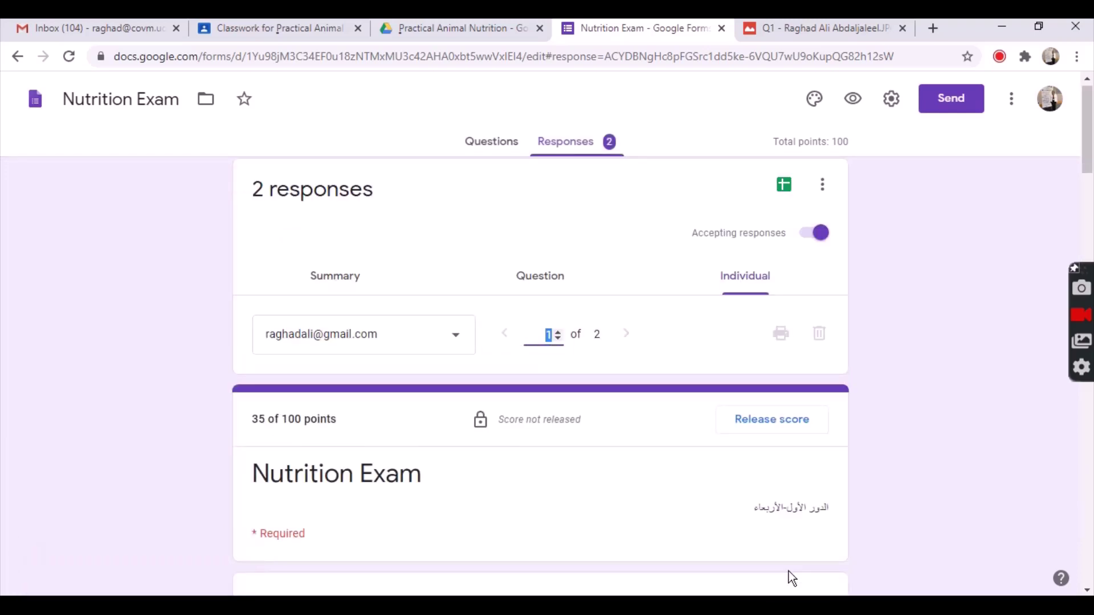
Step: Look over the response's total score and Q.1 section, and view the answer image attached to the 800-pound cow maintenance question
{"action": "left_click", "coordinate": [1088, 81]}
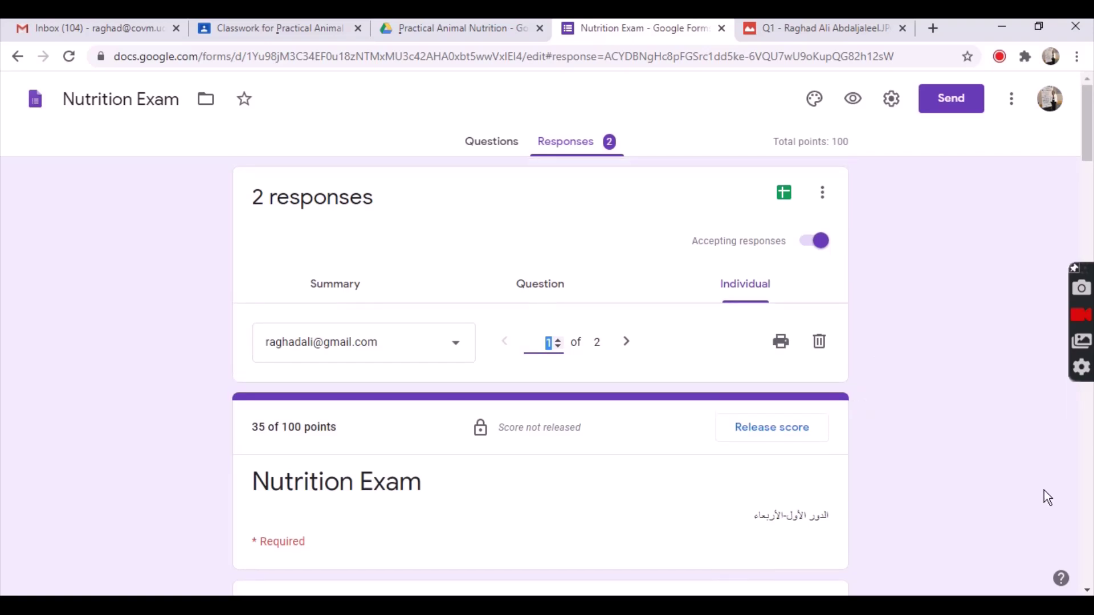
{"action": "left_click", "coordinate": [1089, 569]}
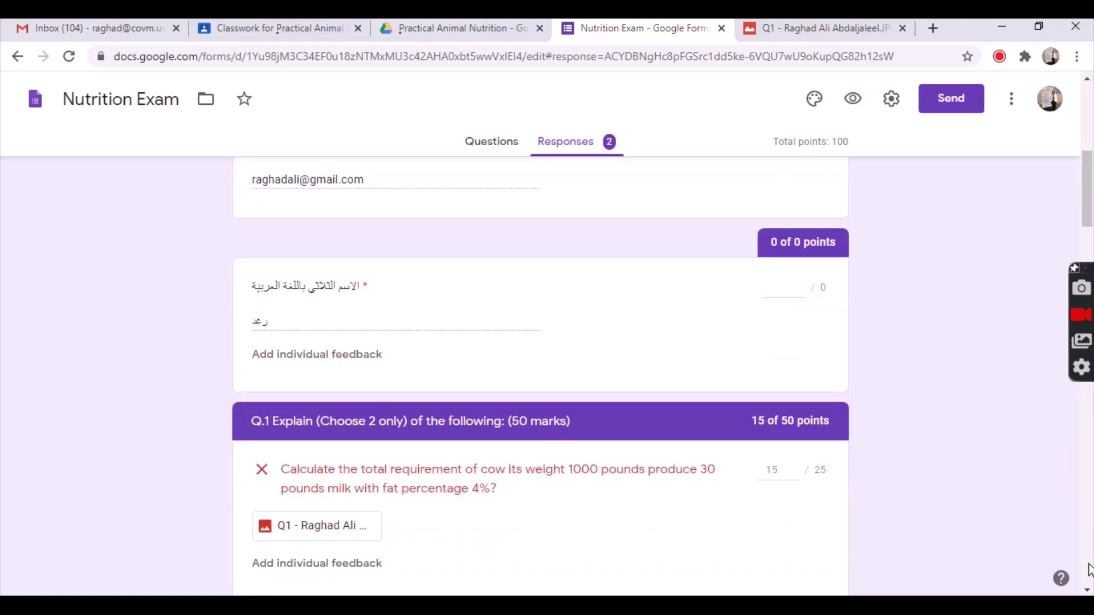
{"action": "left_click", "coordinate": [1089, 569]}
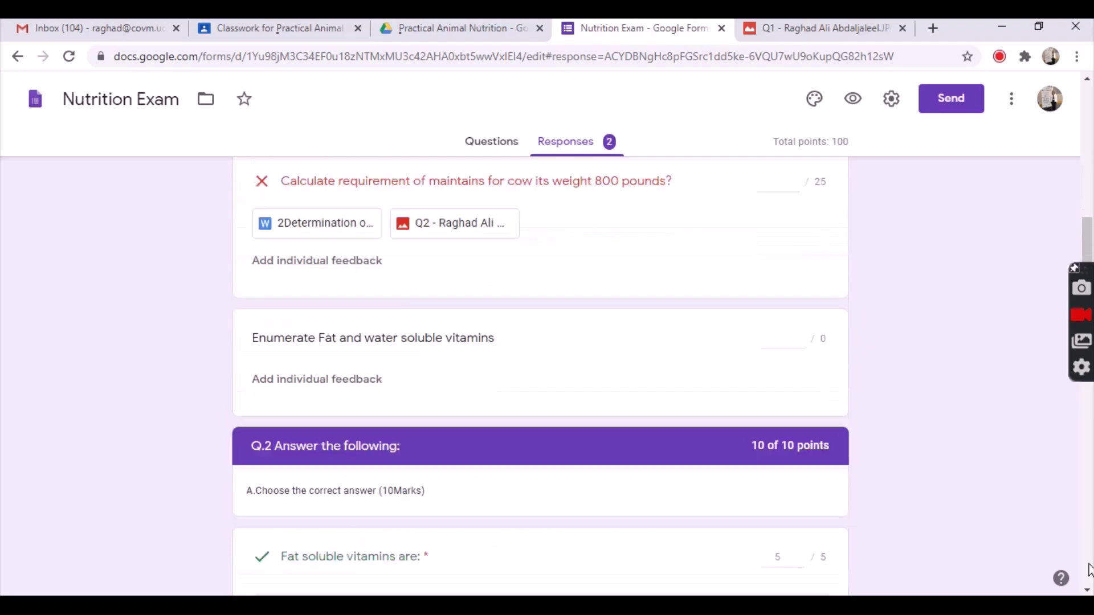
{"action": "left_click", "coordinate": [1088, 87]}
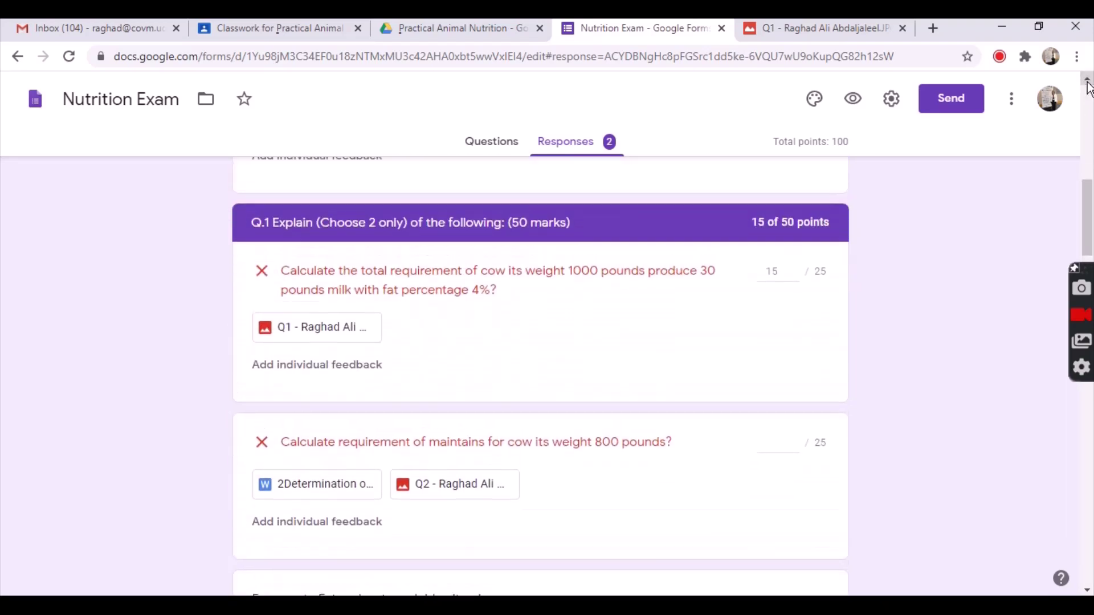
{"action": "left_click_drag", "start_coordinate": [1088, 87], "coordinate": [1087, 99]}
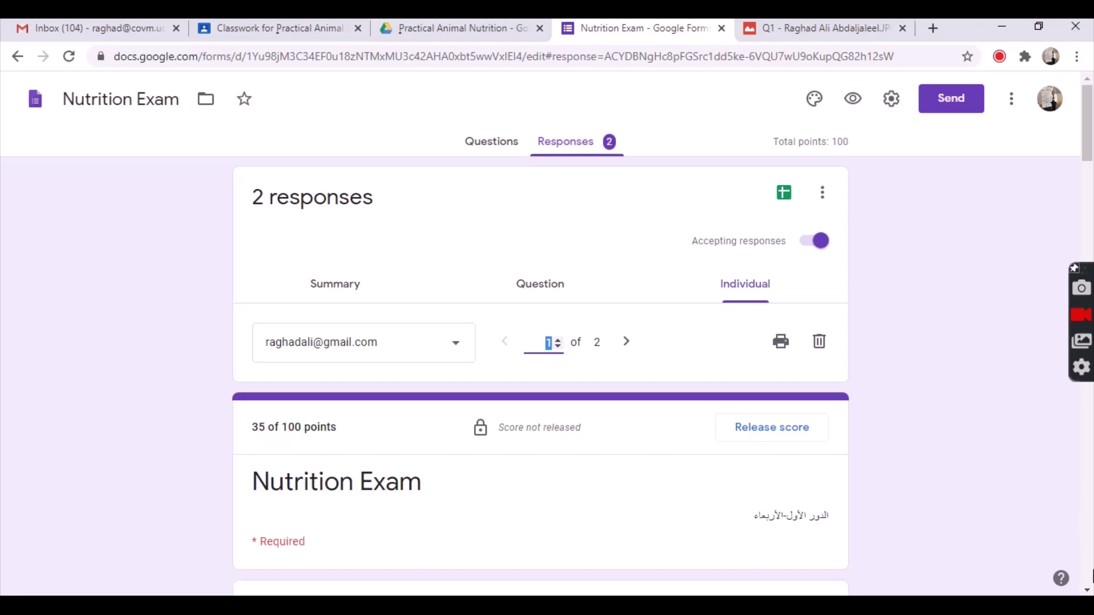
{"action": "scroll", "coordinate": [1088, 591], "scroll_direction": "down", "scroll_amount": 6}
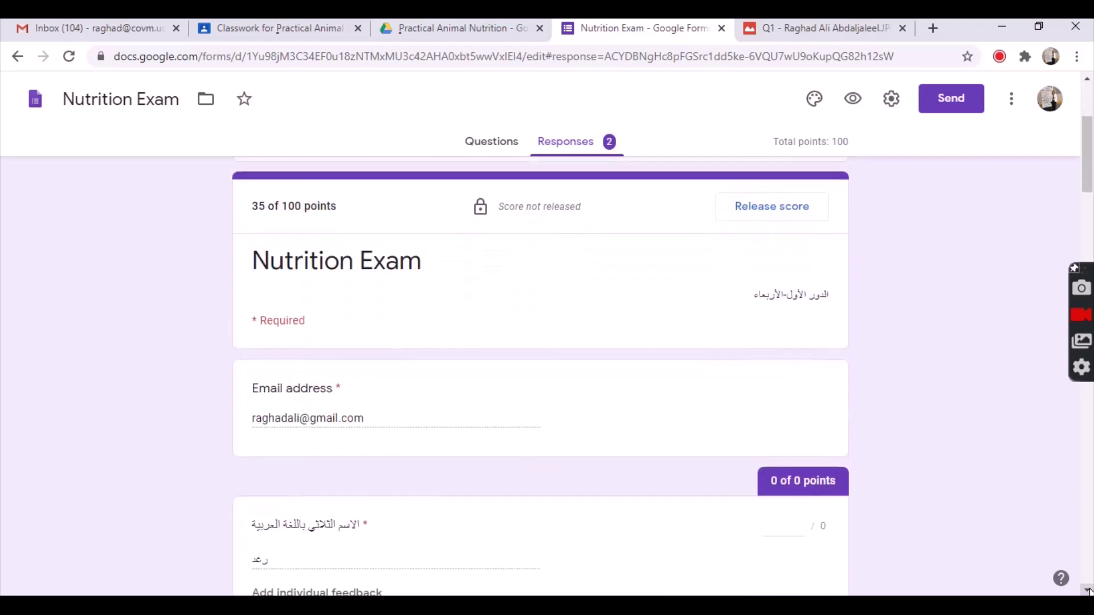
{"action": "scroll", "coordinate": [1088, 591], "scroll_direction": "down", "scroll_amount": 7}
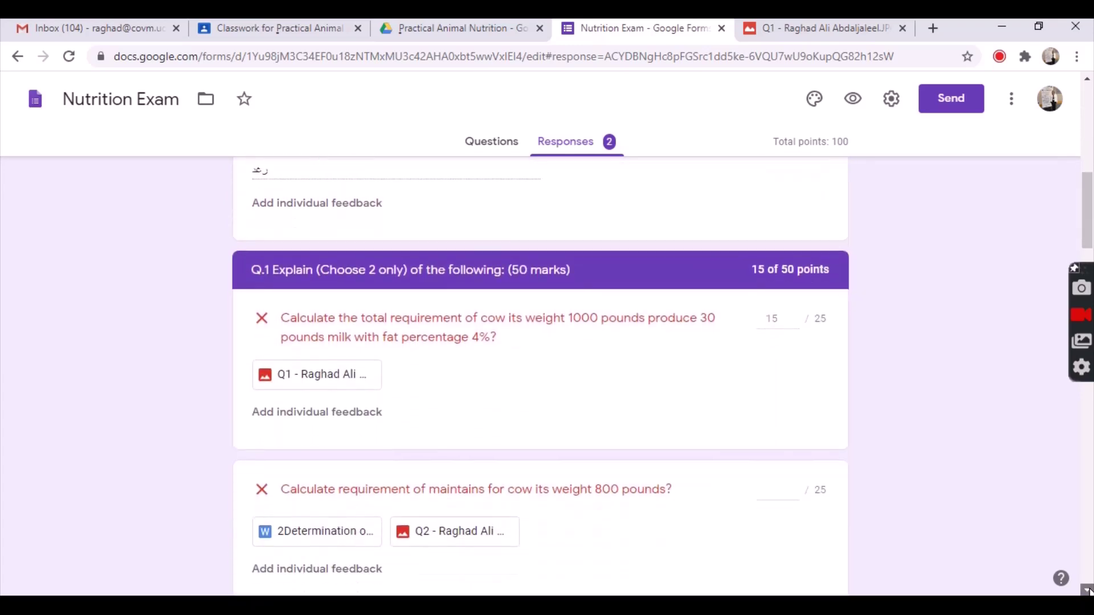
{"action": "scroll", "coordinate": [1088, 590], "scroll_direction": "down", "scroll_amount": 1}
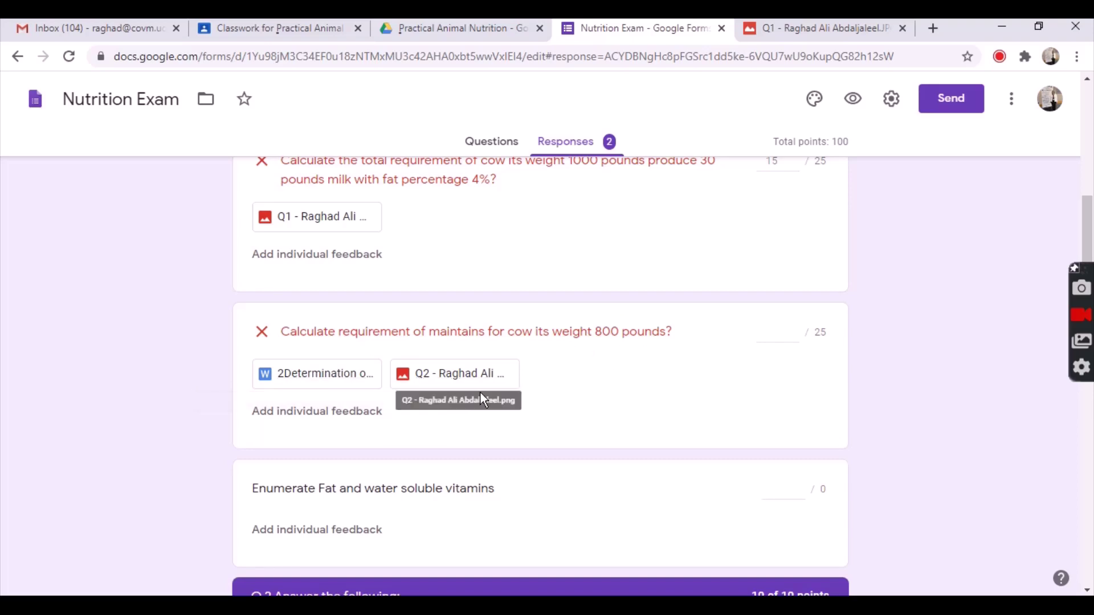
{"action": "left_click", "coordinate": [451, 375]}
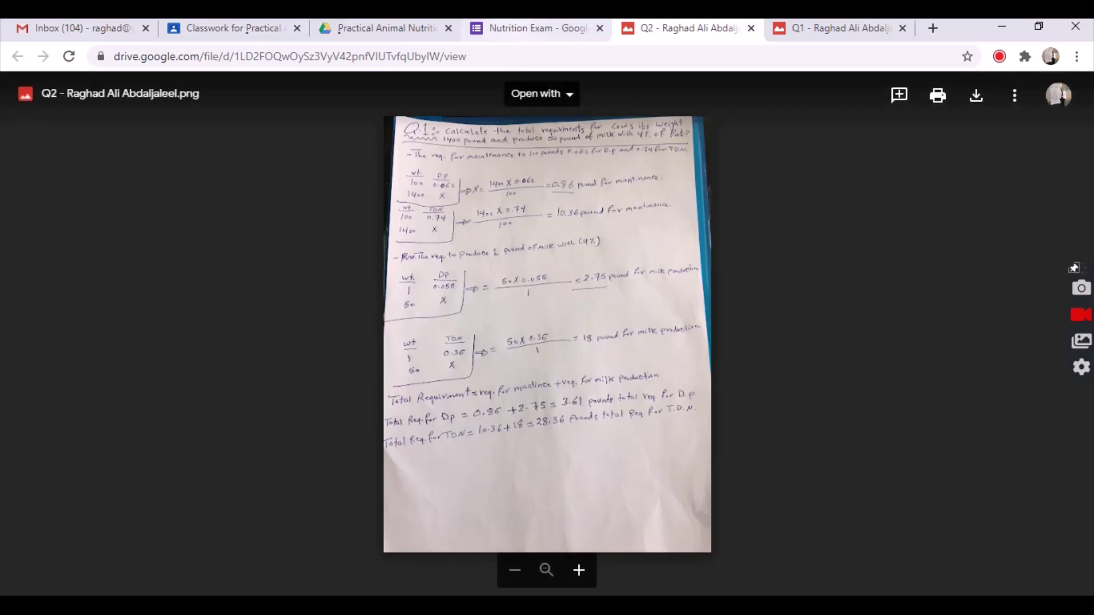
Step: Return to the form response and look through the Word document attached to the 800-pound cow question
{"action": "left_click", "coordinate": [530, 28]}
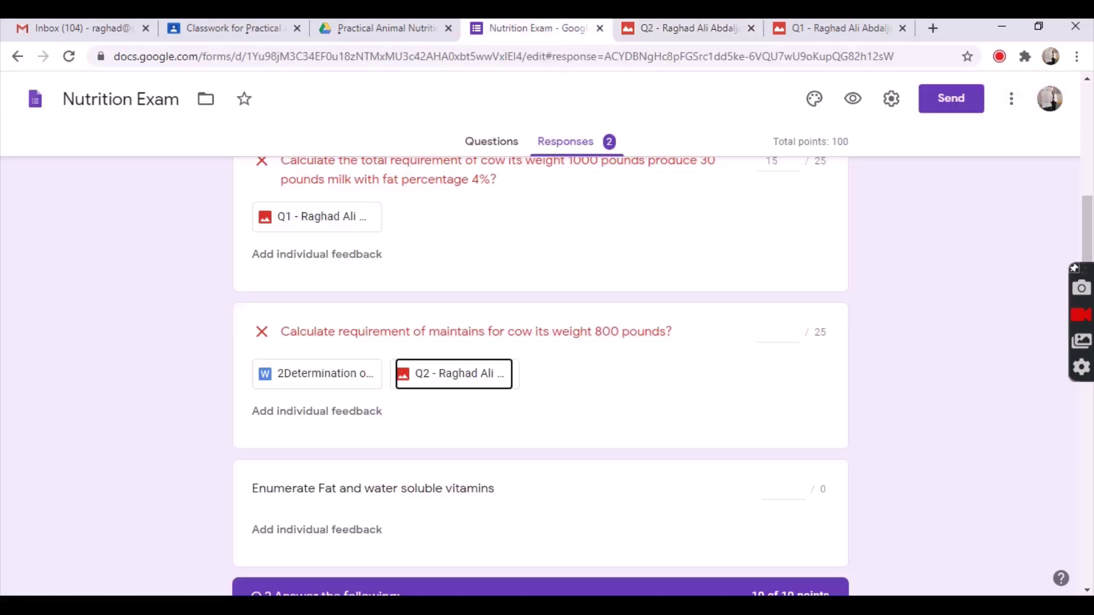
{"action": "left_click", "coordinate": [308, 383]}
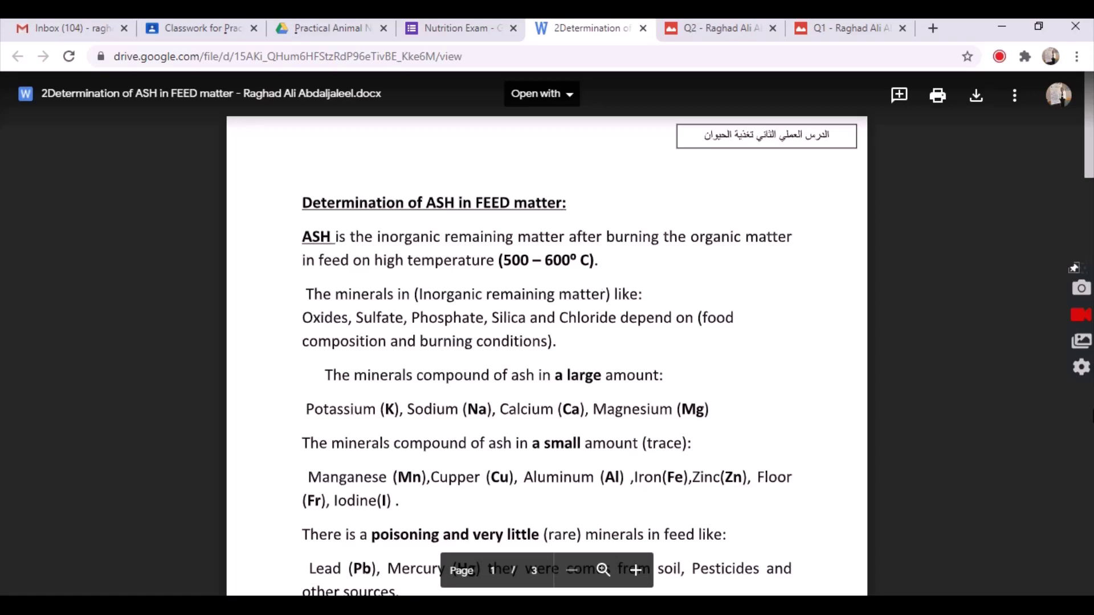
{"action": "scroll", "coordinate": [1092, 464], "scroll_direction": "down", "scroll_amount": 15}
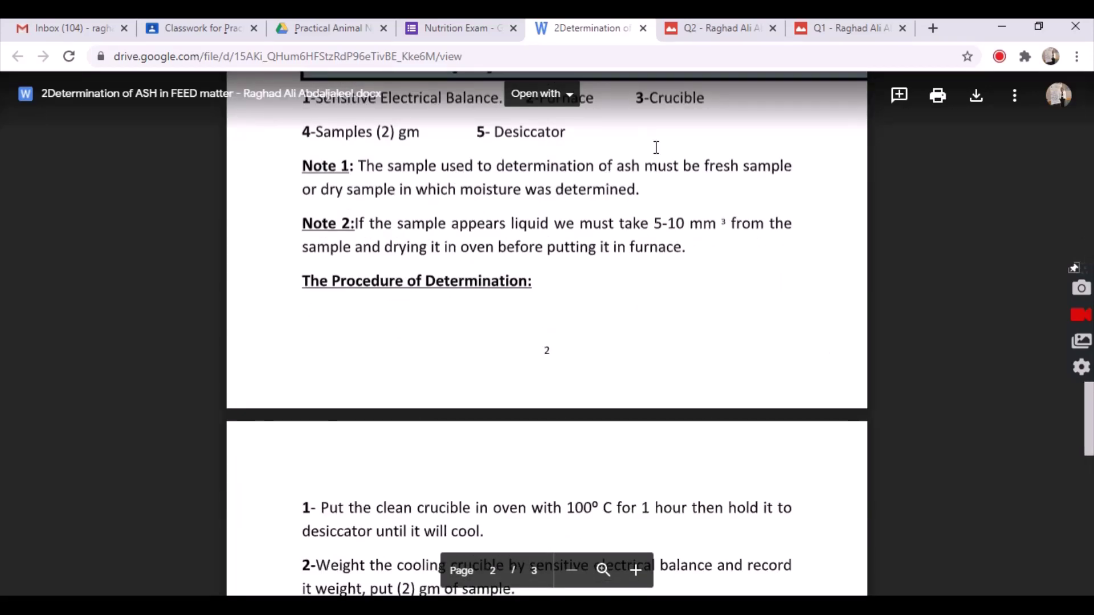
Step: Back in the form response, score the 800-pound cow question 20 out of 25 and save the edit
{"action": "left_click", "coordinate": [416, 36]}
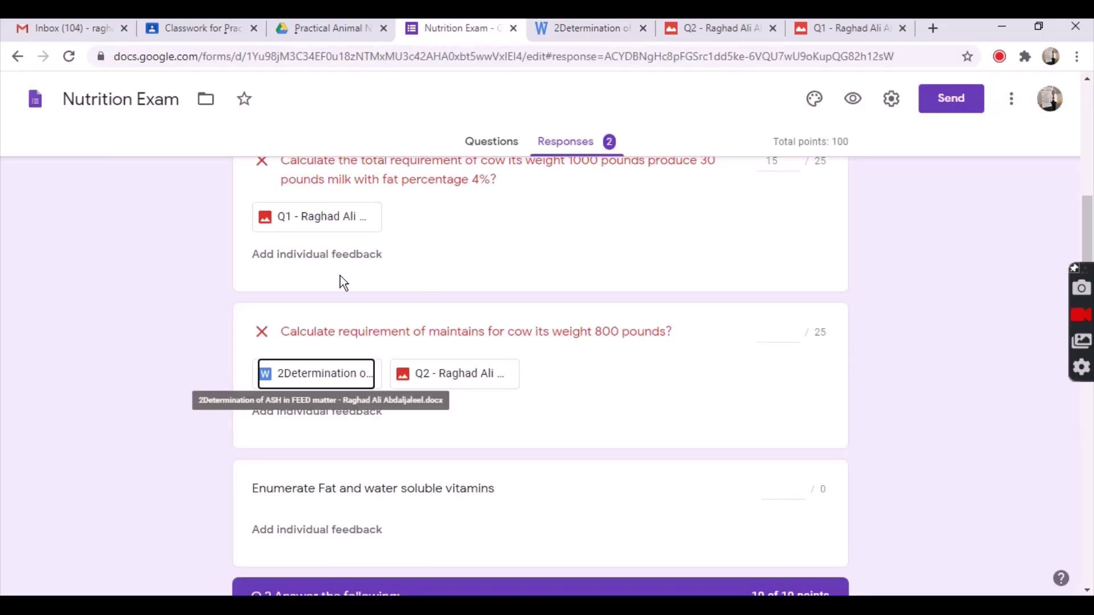
{"action": "left_click", "coordinate": [793, 330]}
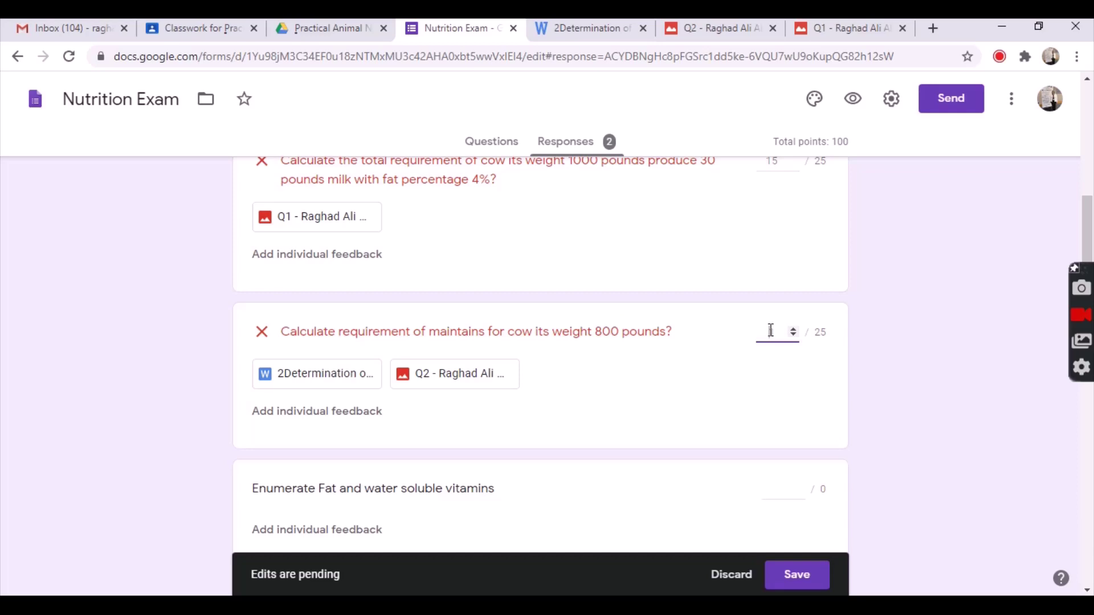
{"action": "type", "text": "20"}
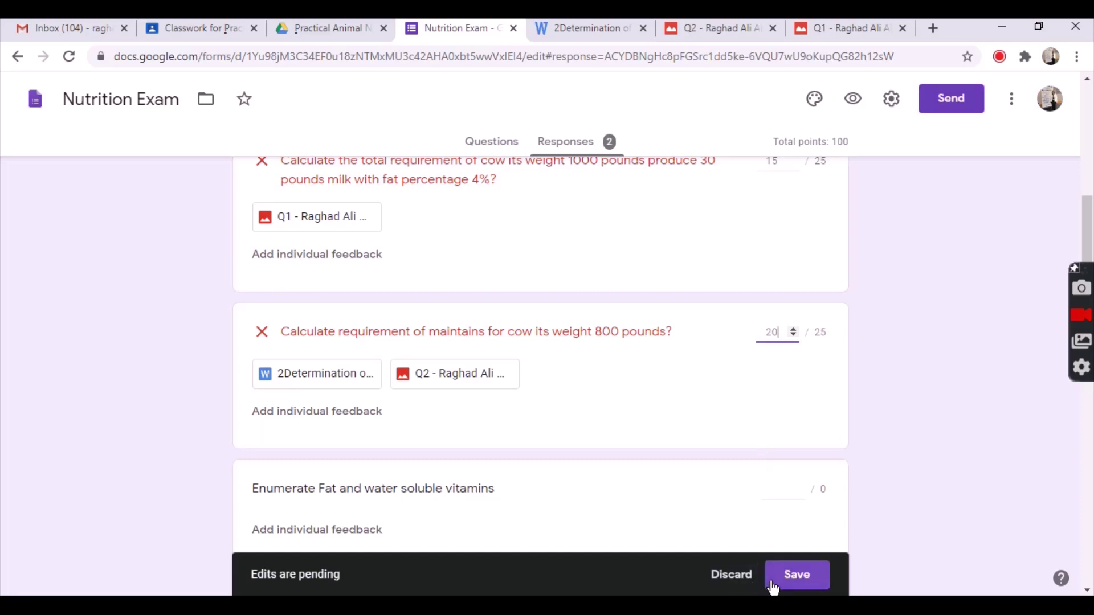
{"action": "left_click", "coordinate": [814, 577]}
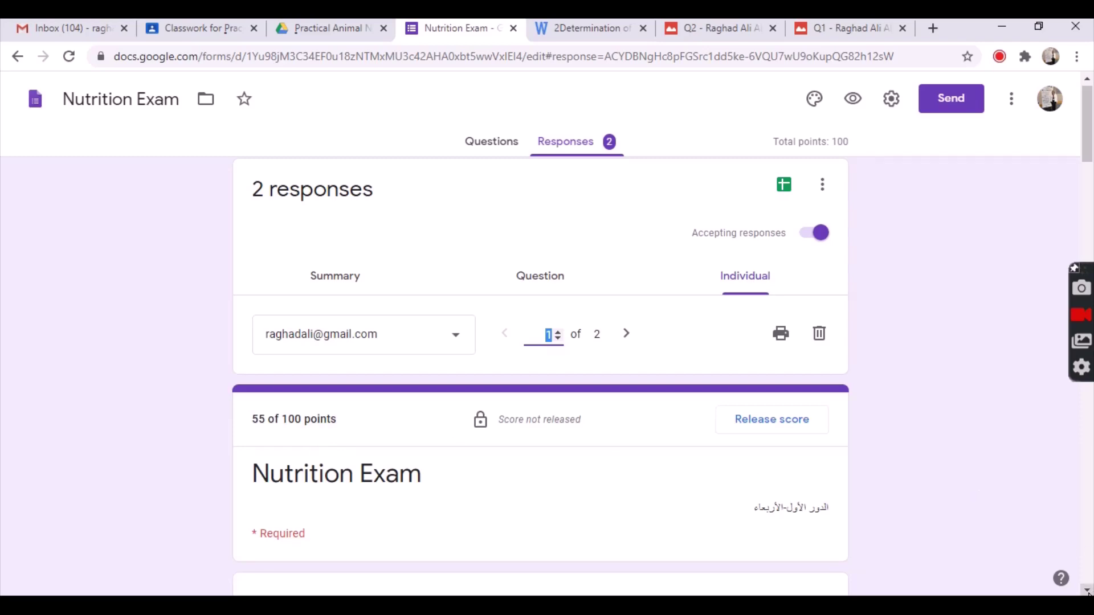
Step: Review the response's Q.1 and Q.2 sections, score the Define Calorie question in Q.3 4 out of 6, and save the edit
{"action": "scroll", "coordinate": [1087, 593], "scroll_direction": "down", "scroll_amount": 6}
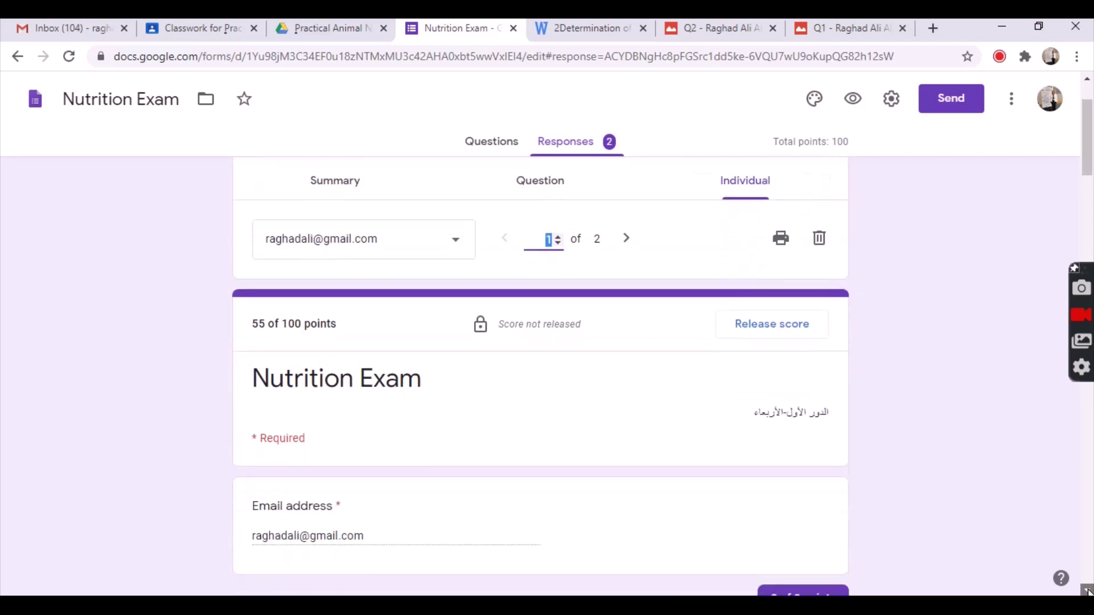
{"action": "scroll", "coordinate": [1087, 593], "scroll_direction": "down", "scroll_amount": 1}
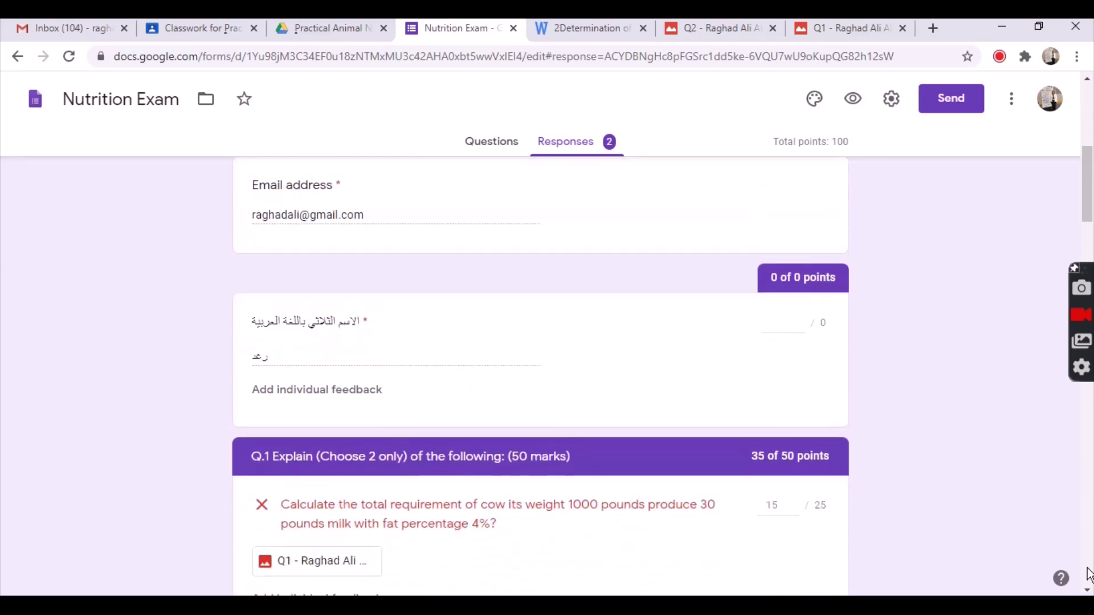
{"action": "scroll", "coordinate": [1088, 574], "scroll_direction": "down", "scroll_amount": 7}
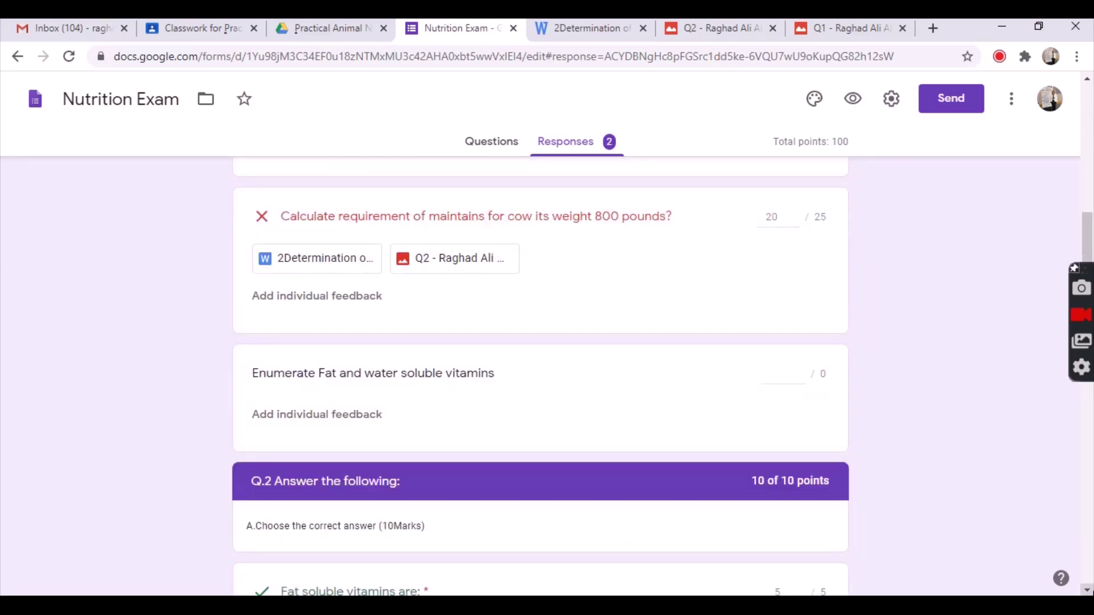
{"action": "scroll", "coordinate": [1086, 592], "scroll_direction": "down", "scroll_amount": 4}
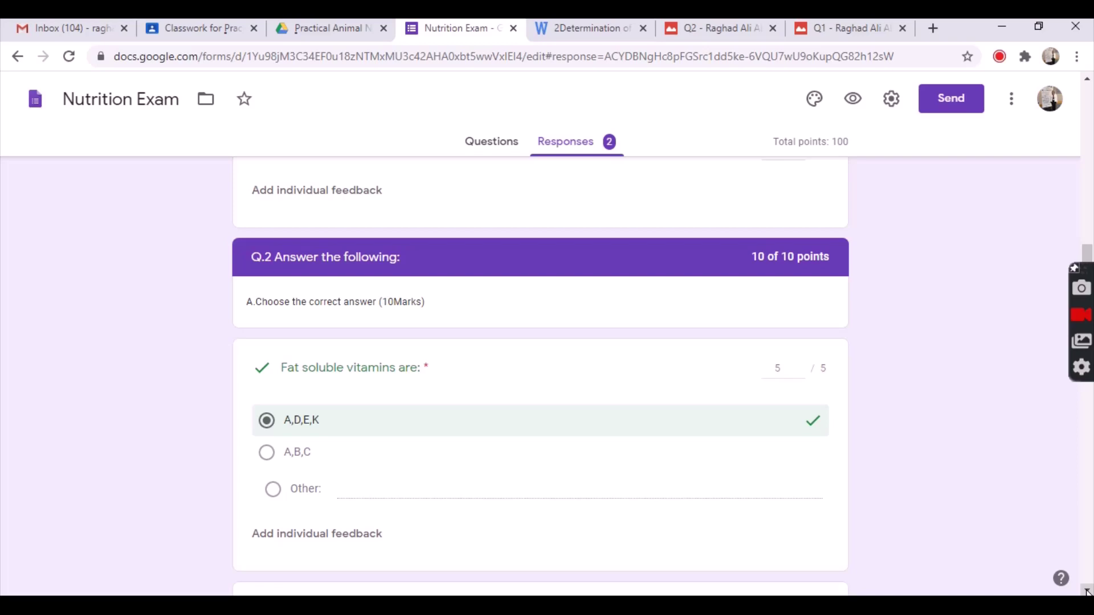
{"action": "scroll", "coordinate": [1086, 592], "scroll_direction": "down", "scroll_amount": 5}
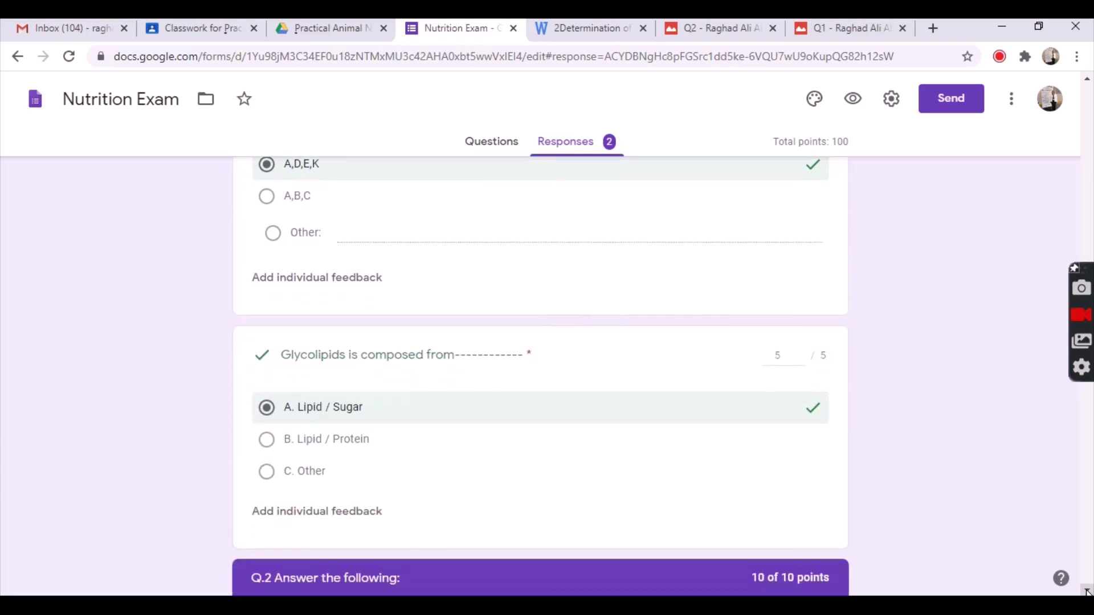
{"action": "scroll", "coordinate": [1087, 593], "scroll_direction": "down", "scroll_amount": 5}
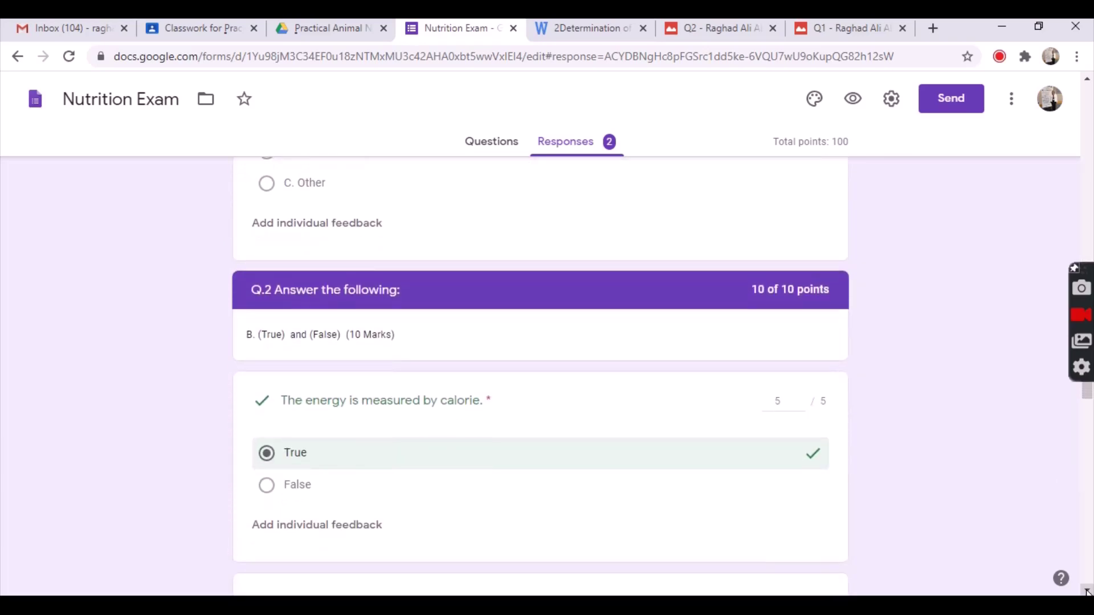
{"action": "scroll", "coordinate": [1087, 592], "scroll_direction": "down", "scroll_amount": 5}
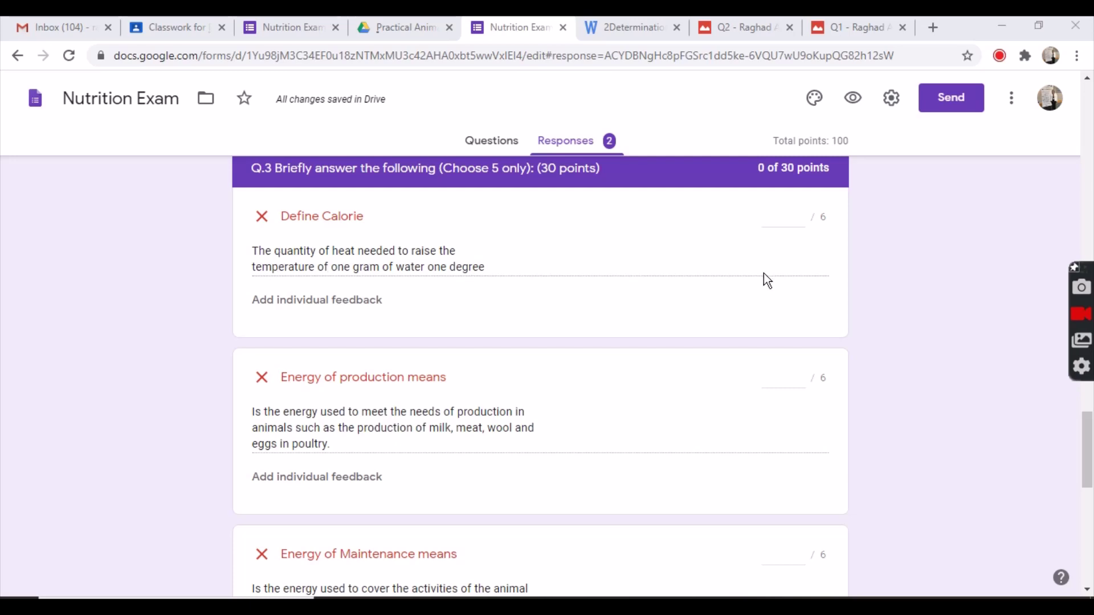
{"action": "left_click", "coordinate": [784, 223]}
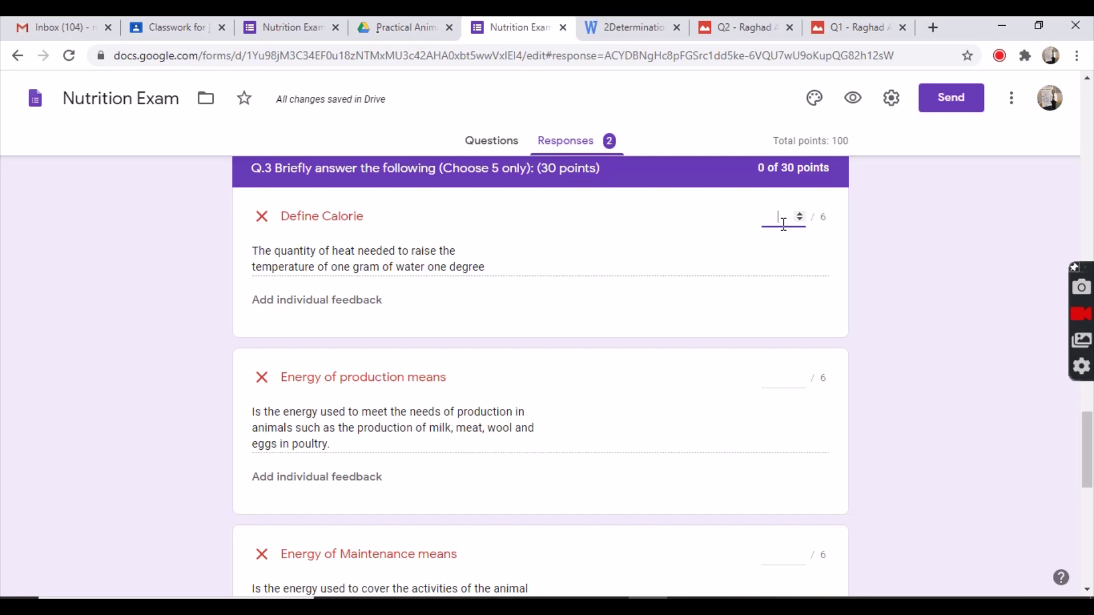
{"action": "type", "text": "4"}
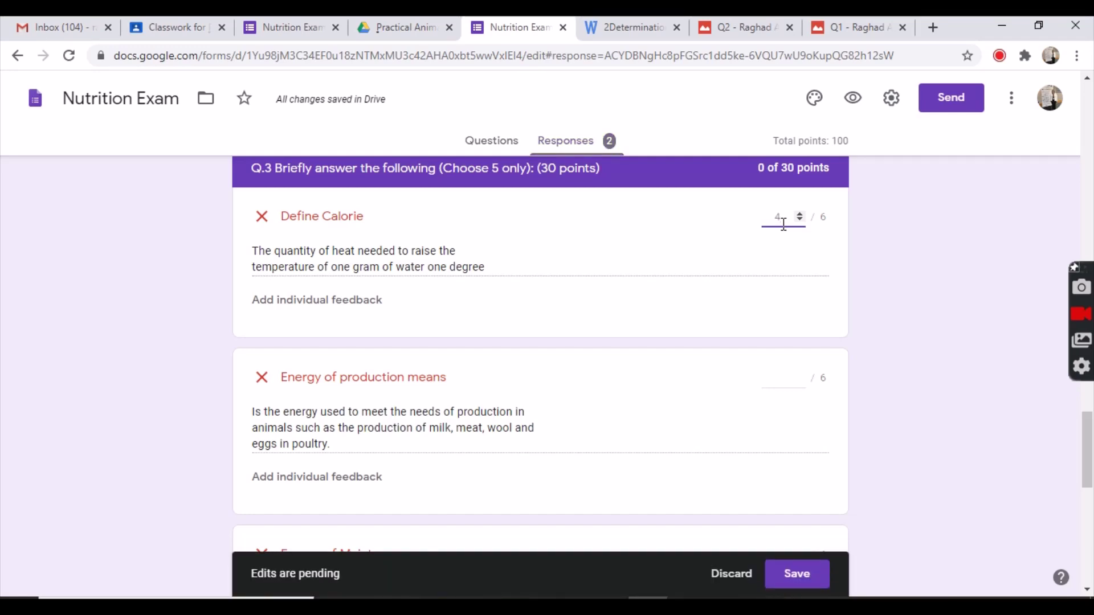
{"action": "left_click", "coordinate": [789, 578]}
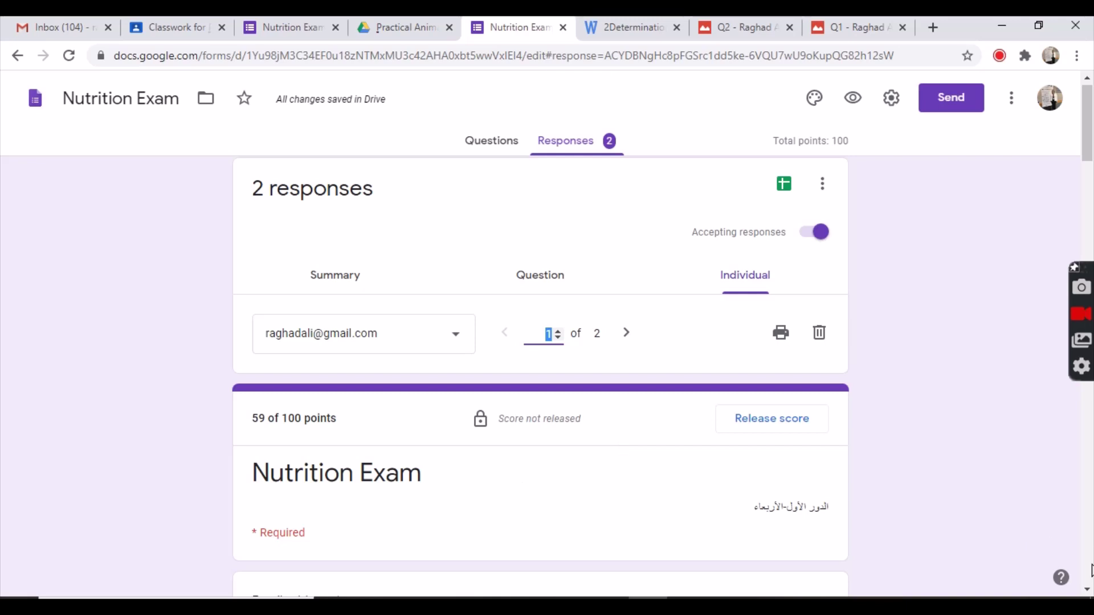
Step: Score the Energy of production question in Q.3 3 out of 6
{"action": "scroll", "coordinate": [1091, 570], "scroll_direction": "down", "scroll_amount": 20}
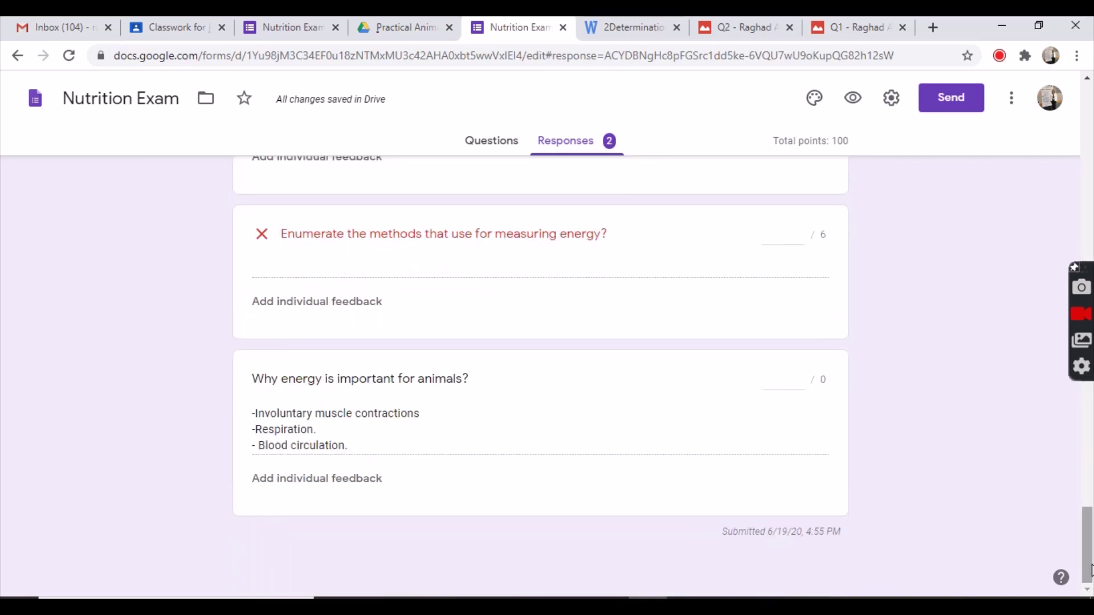
{"action": "scroll", "coordinate": [1088, 92], "scroll_direction": "up", "scroll_amount": 1}
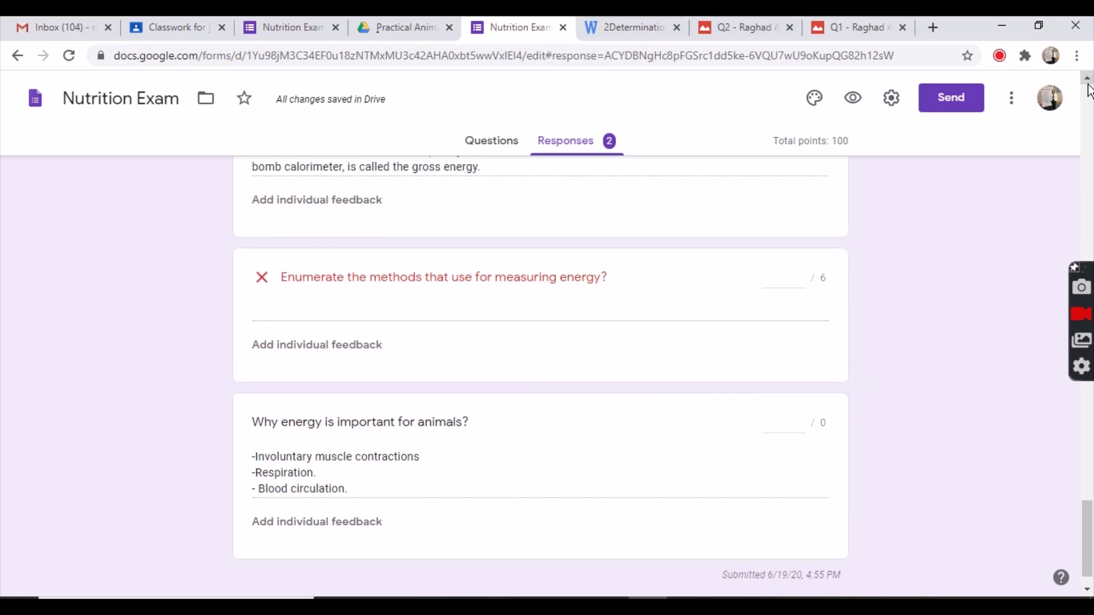
{"action": "scroll", "coordinate": [1088, 90], "scroll_direction": "up", "scroll_amount": 6}
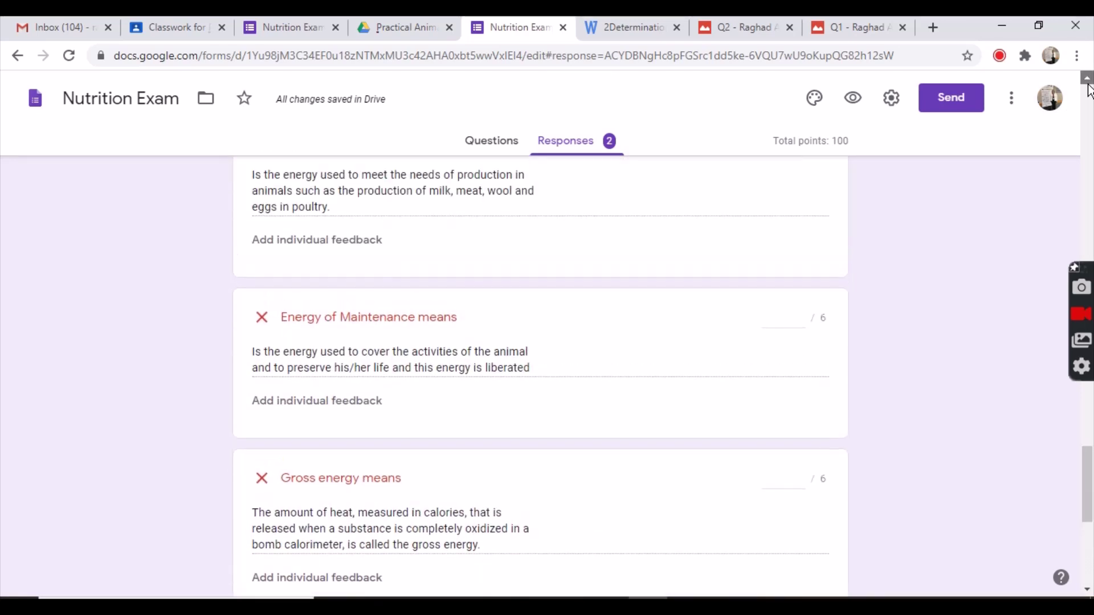
{"action": "scroll", "coordinate": [1089, 91], "scroll_direction": "up", "scroll_amount": 5}
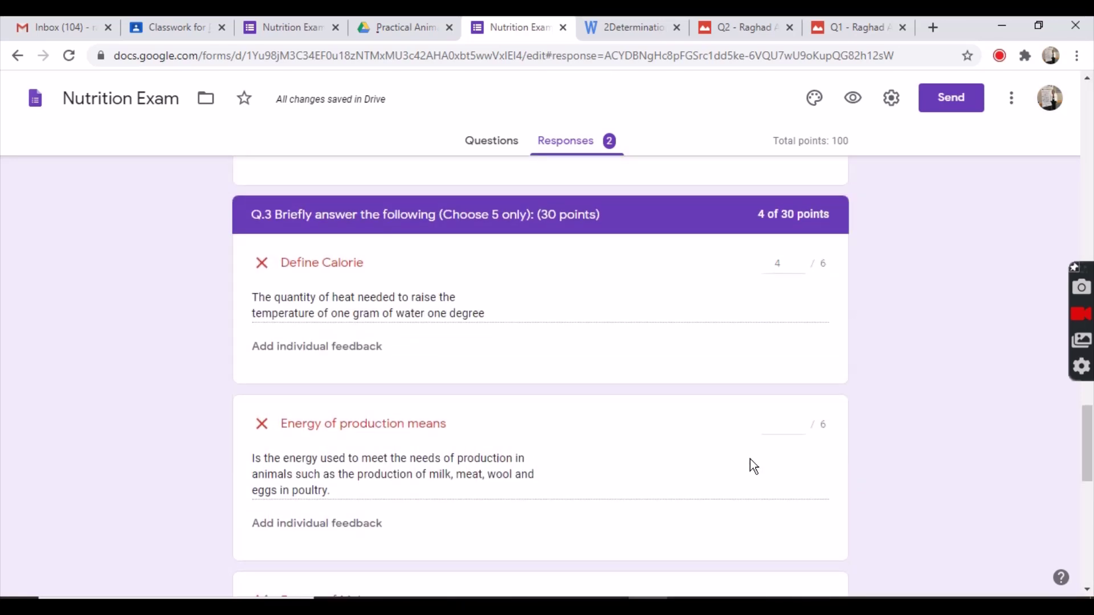
{"action": "left_click", "coordinate": [781, 427]}
{"action": "type", "text": "3"}
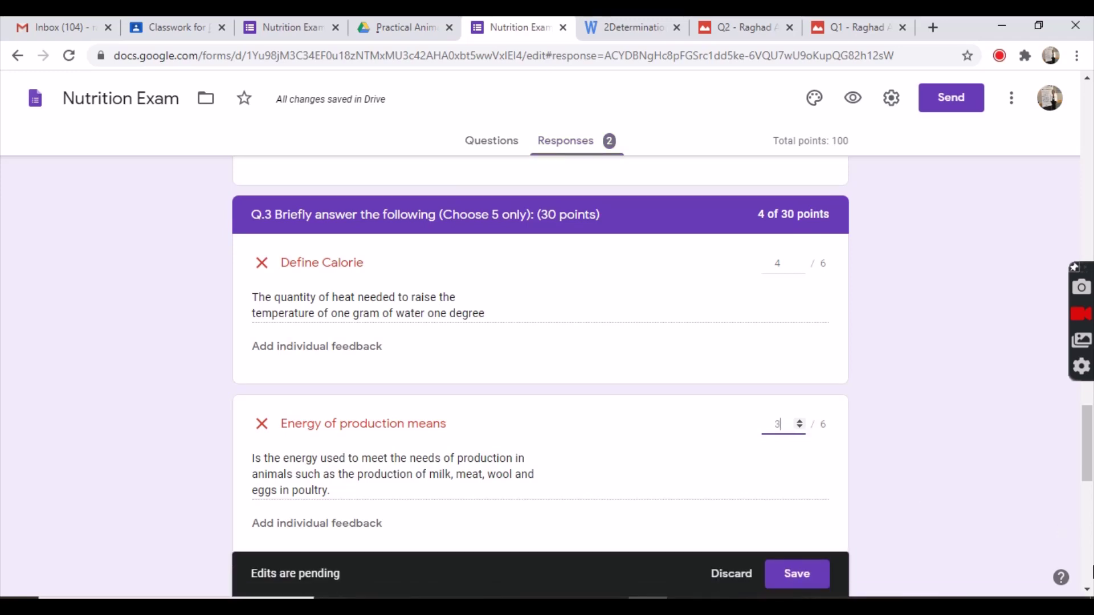
Step: Score the Energy of Maintenance and Gross energy questions in Q.3 4 out of 6 each
{"action": "left_click", "coordinate": [1087, 589]}
{"action": "scroll", "coordinate": [786, 405], "scroll_direction": "down", "scroll_amount": 3}
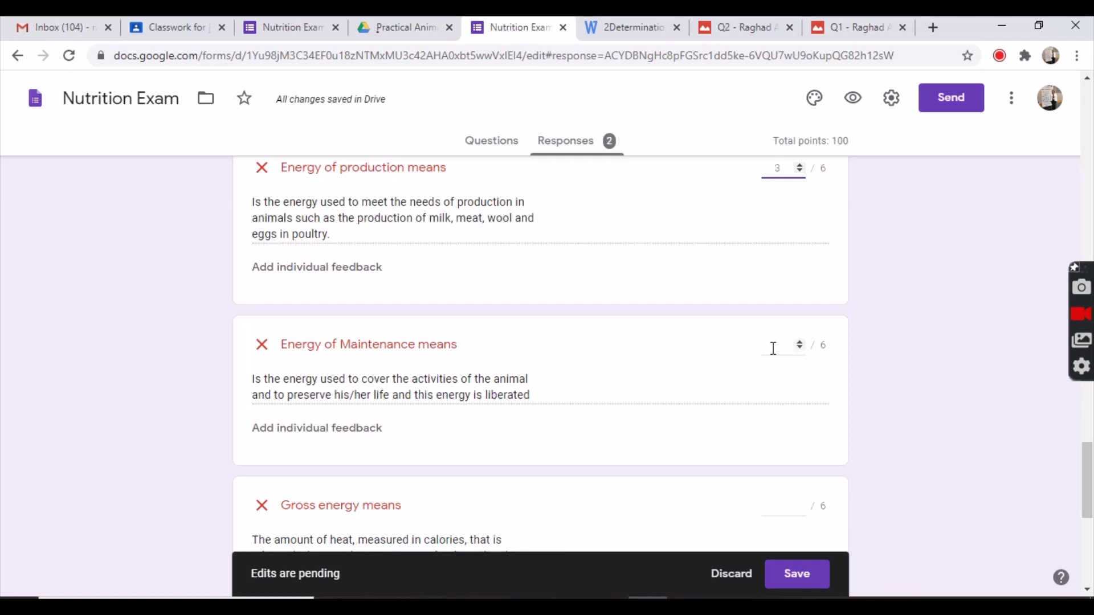
{"action": "left_click", "coordinate": [776, 347]}
{"action": "type", "text": "3"}
{"action": "left_click", "coordinate": [1087, 589]}
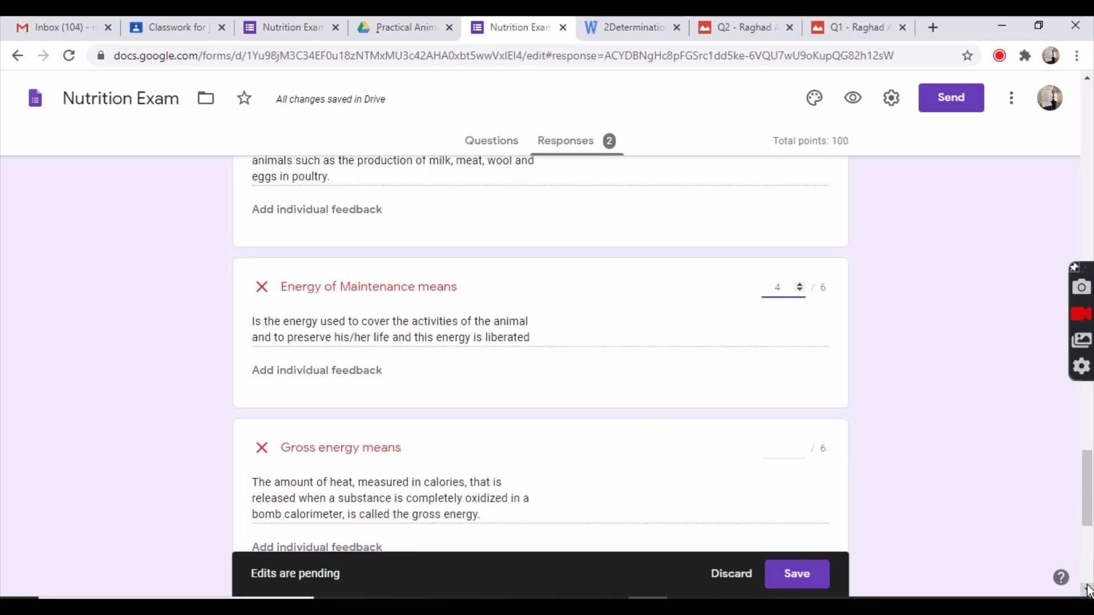
{"action": "scroll", "coordinate": [1087, 590], "scroll_direction": "down", "scroll_amount": 3}
{"action": "left_click", "coordinate": [783, 319]}
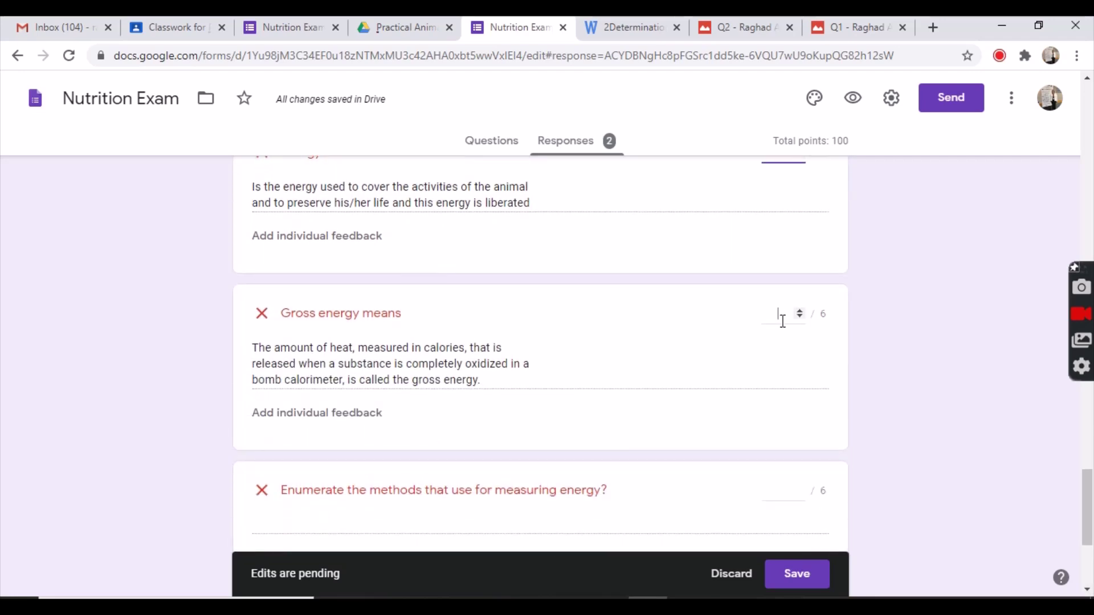
{"action": "type", "text": "4"}
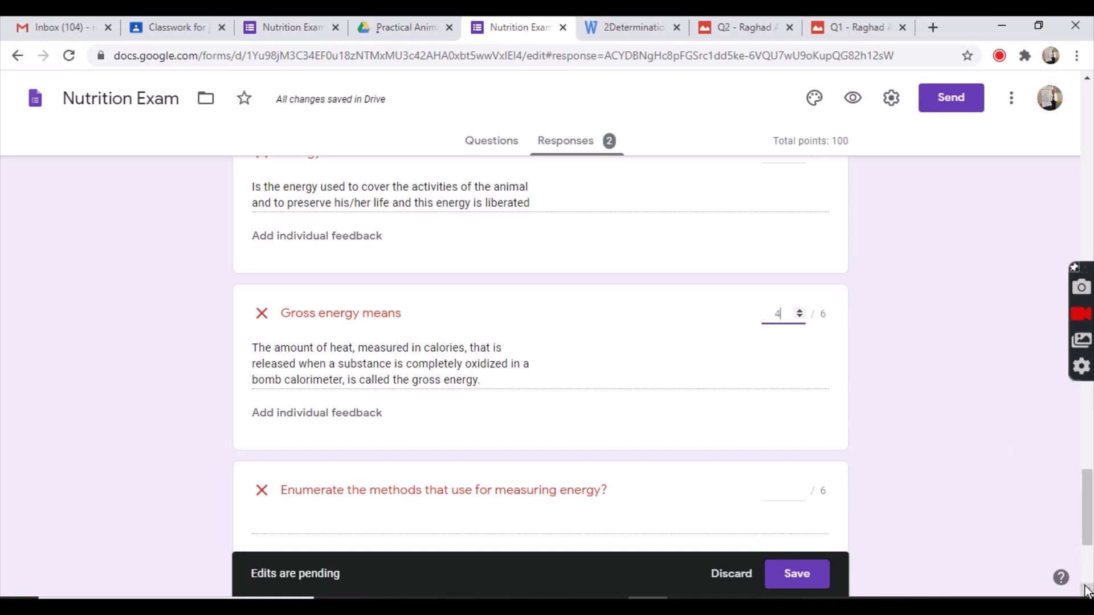
Step: Score the Why energy is important for animals question 5 points and save the edits to the response
{"action": "scroll", "coordinate": [1087, 589], "scroll_direction": "down", "scroll_amount": 5}
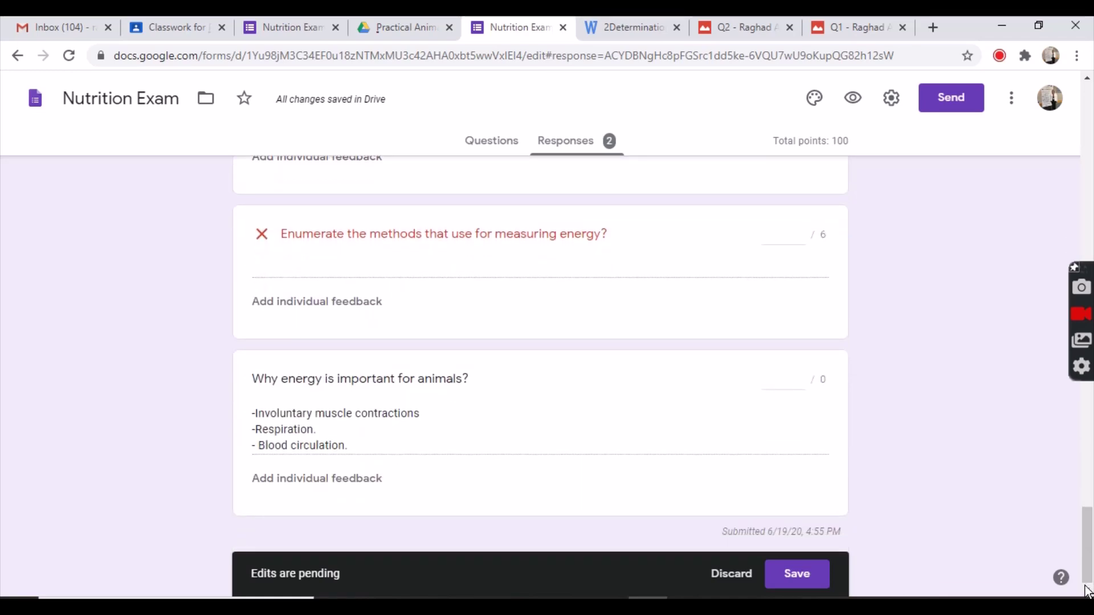
{"action": "left_click", "coordinate": [769, 383]}
{"action": "type", "text": "5"}
{"action": "left_click", "coordinate": [808, 575]}
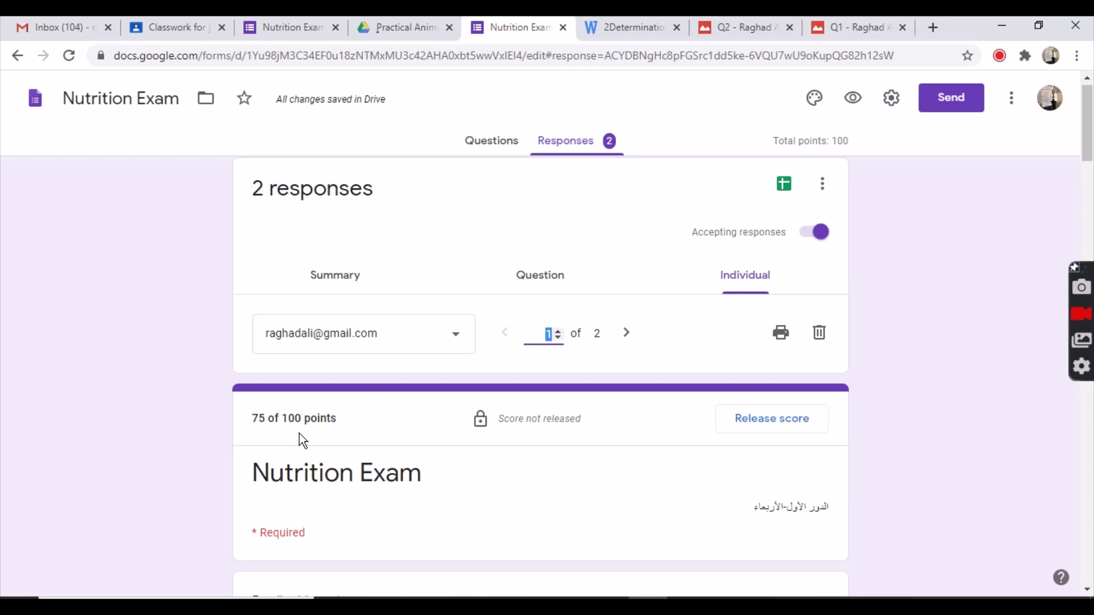
Step: Go to the second response and open the Word document attached to the 1000-pound cow question in Q.1
{"action": "left_click", "coordinate": [626, 333]}
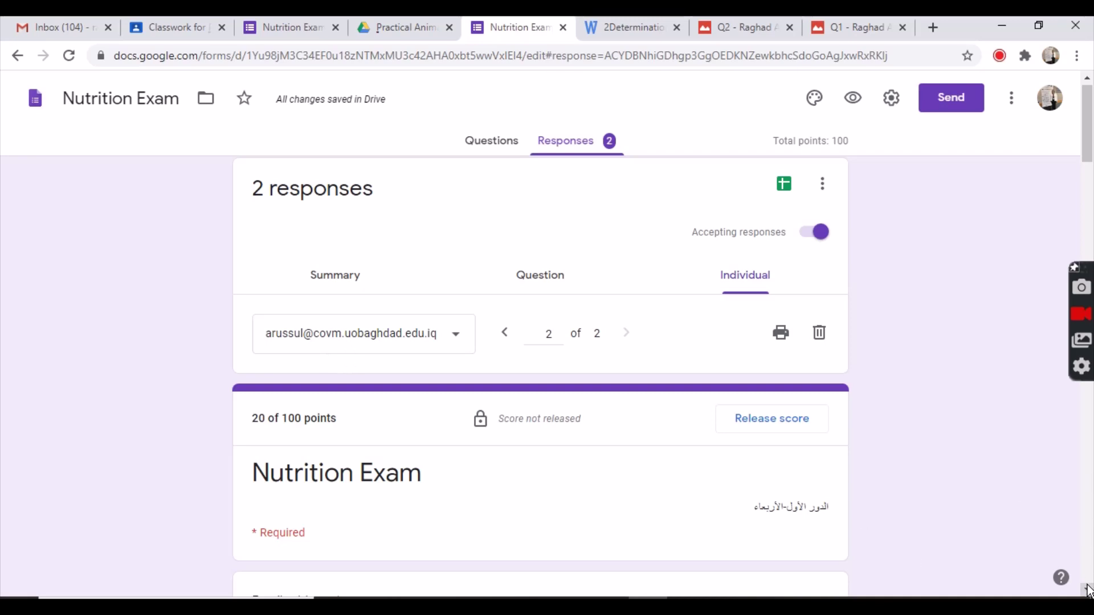
{"action": "left_click_drag", "start_coordinate": [1088, 591], "coordinate": [1088, 591]}
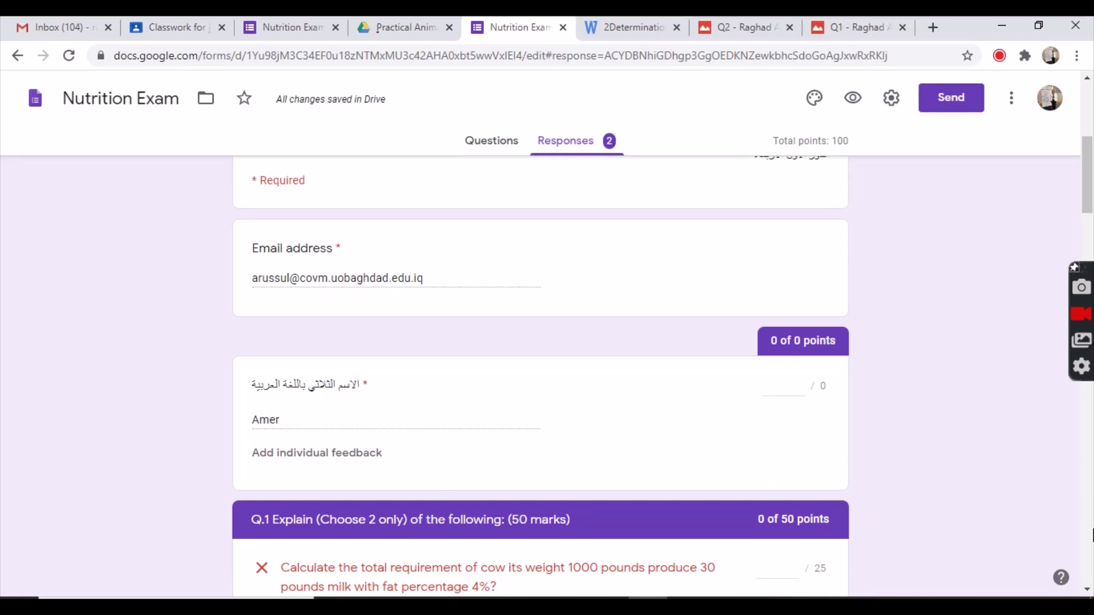
{"action": "left_click", "coordinate": [1087, 589]}
{"action": "left_click_drag", "start_coordinate": [1087, 592], "coordinate": [1087, 592]}
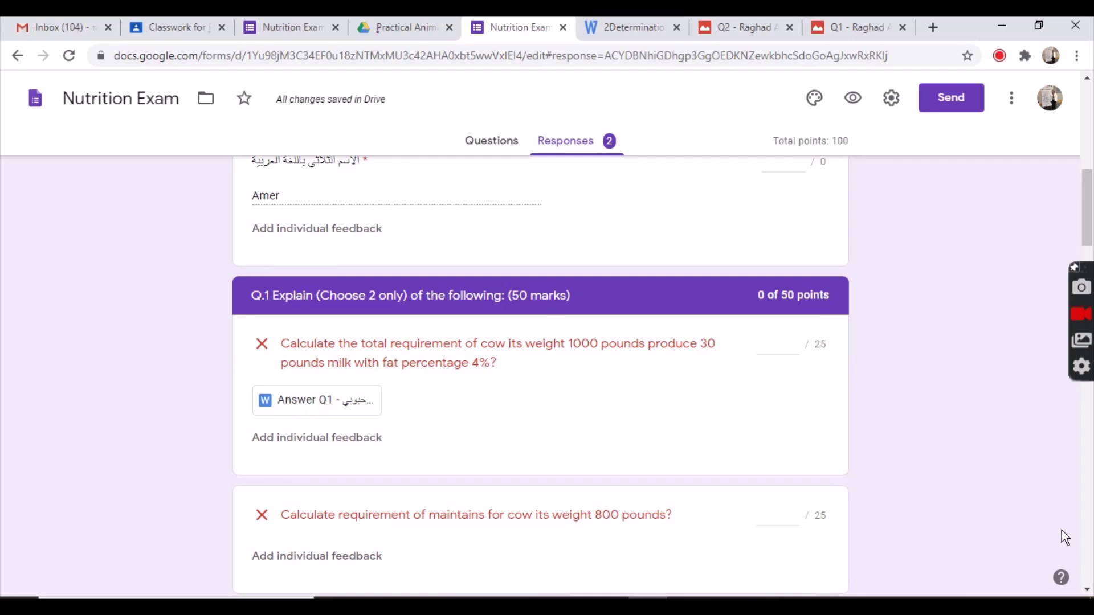
{"action": "scroll", "coordinate": [1087, 592], "scroll_direction": "down", "scroll_amount": 3}
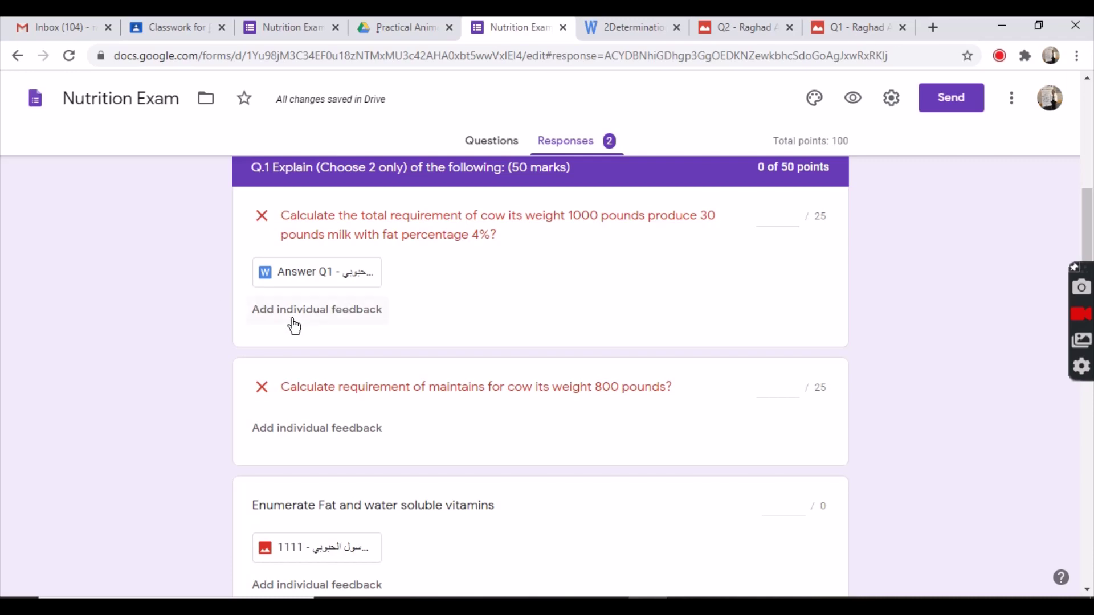
{"action": "left_click", "coordinate": [303, 279]}
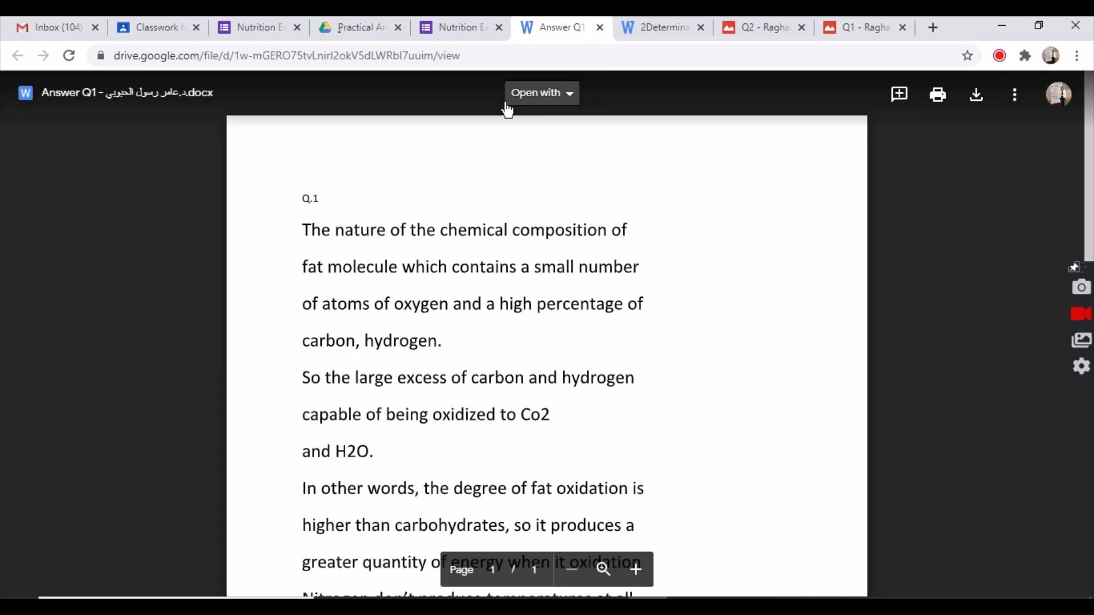
Step: Back in the form response, score the 1000-pound cow question 20 out of 25 and save the edit
{"action": "left_click", "coordinate": [451, 30]}
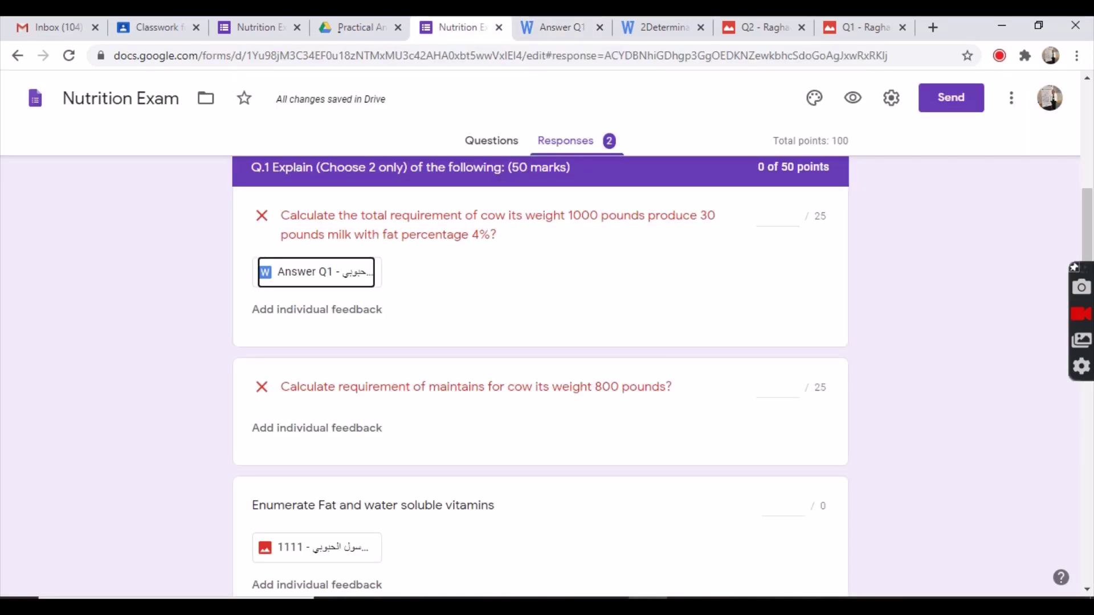
{"action": "left_click", "coordinate": [773, 219]}
{"action": "type", "text": "20"}
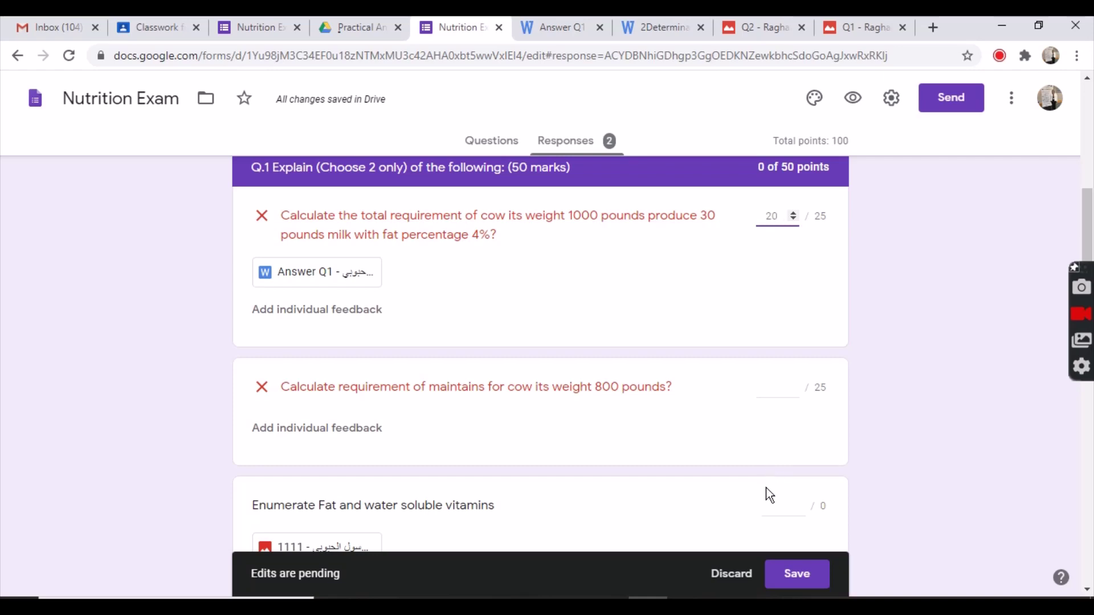
{"action": "left_click", "coordinate": [798, 585]}
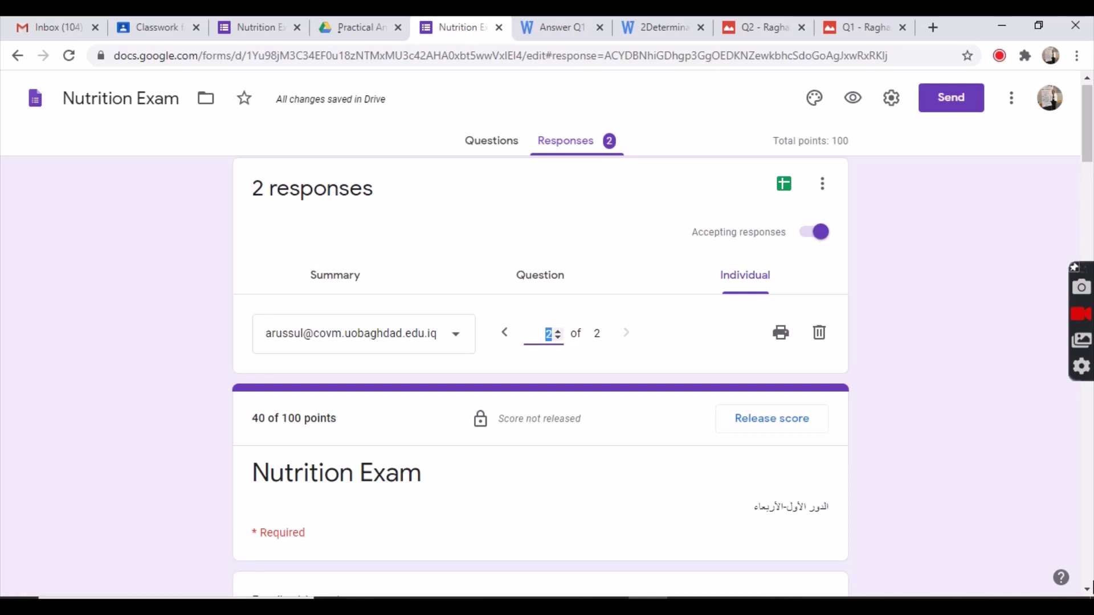
Step: Open the image attached to the second response's Enumerate Fat and water soluble vitamins question
{"action": "scroll", "coordinate": [1088, 590], "scroll_direction": "down", "scroll_amount": 3}
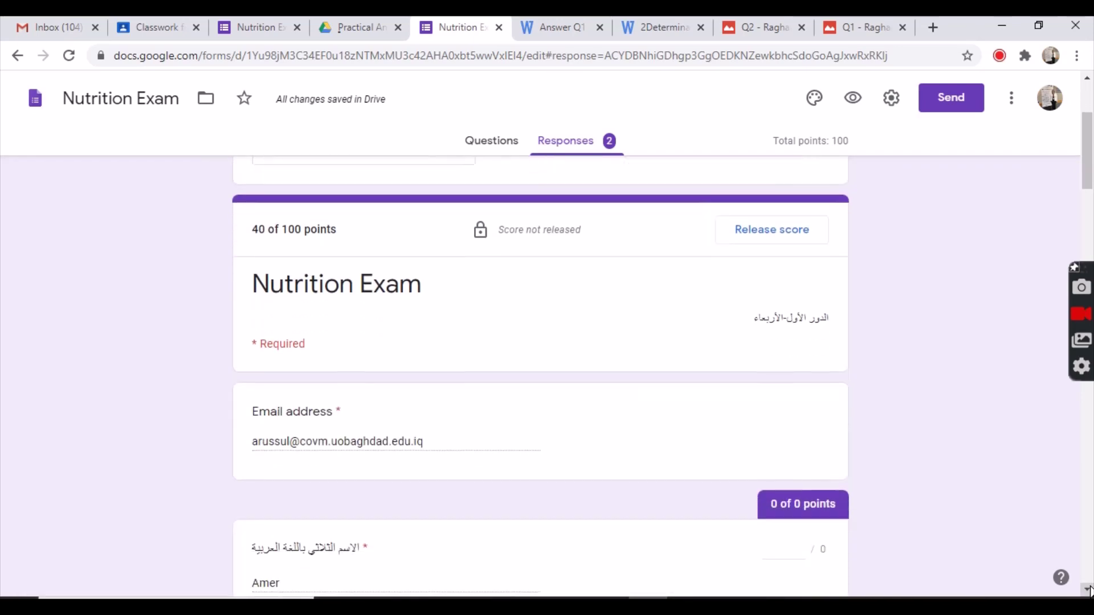
{"action": "scroll", "coordinate": [1088, 590], "scroll_direction": "down", "scroll_amount": 2}
{"action": "scroll", "coordinate": [1088, 590], "scroll_direction": "down", "scroll_amount": 4}
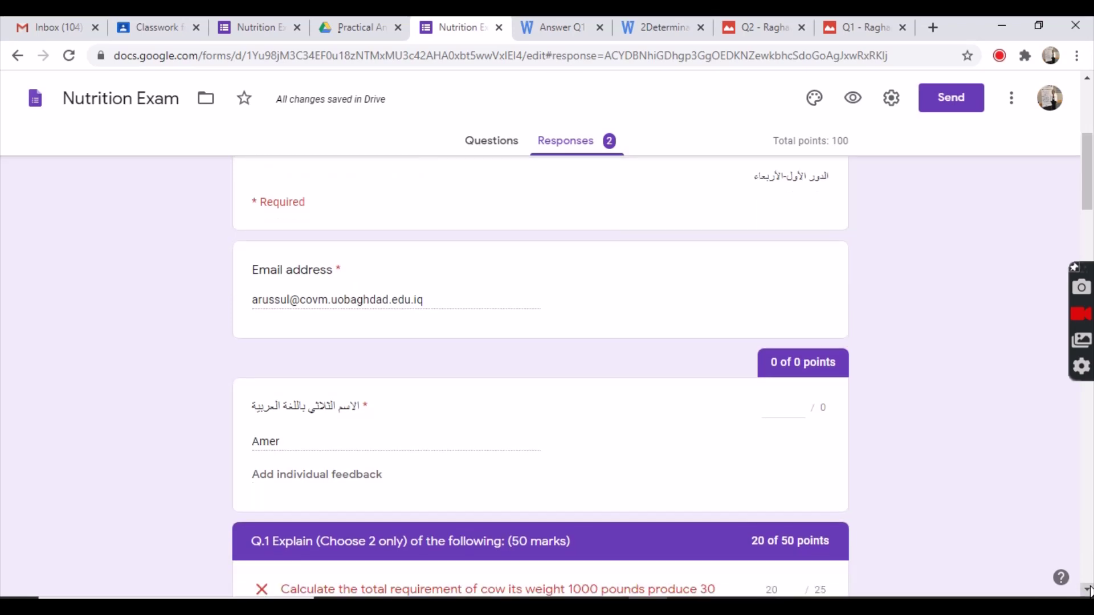
{"action": "scroll", "coordinate": [1088, 590], "scroll_direction": "down", "scroll_amount": 4}
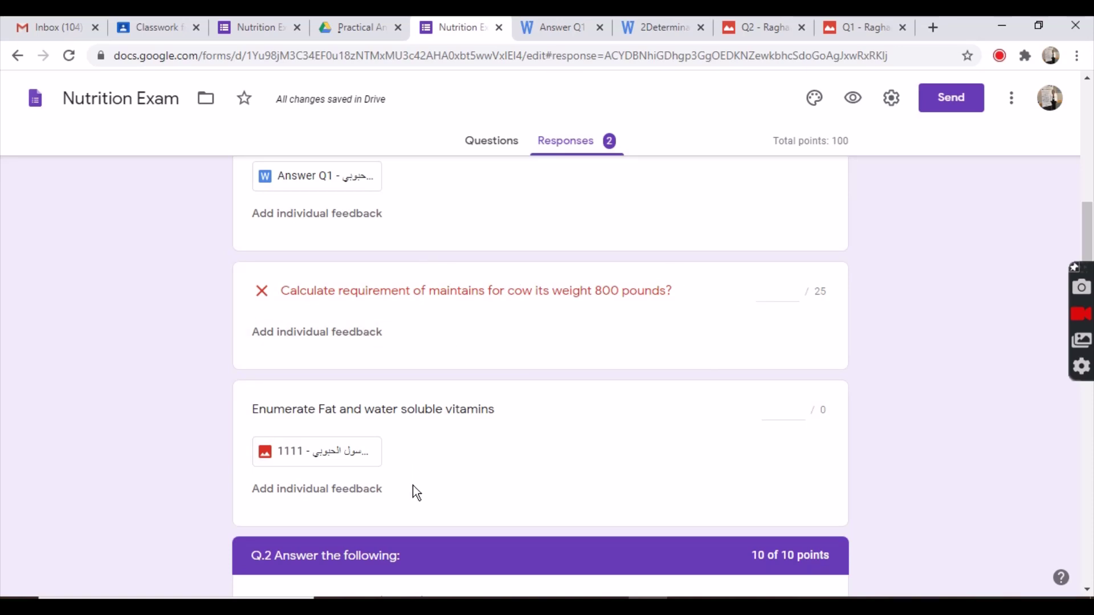
{"action": "left_click", "coordinate": [320, 465]}
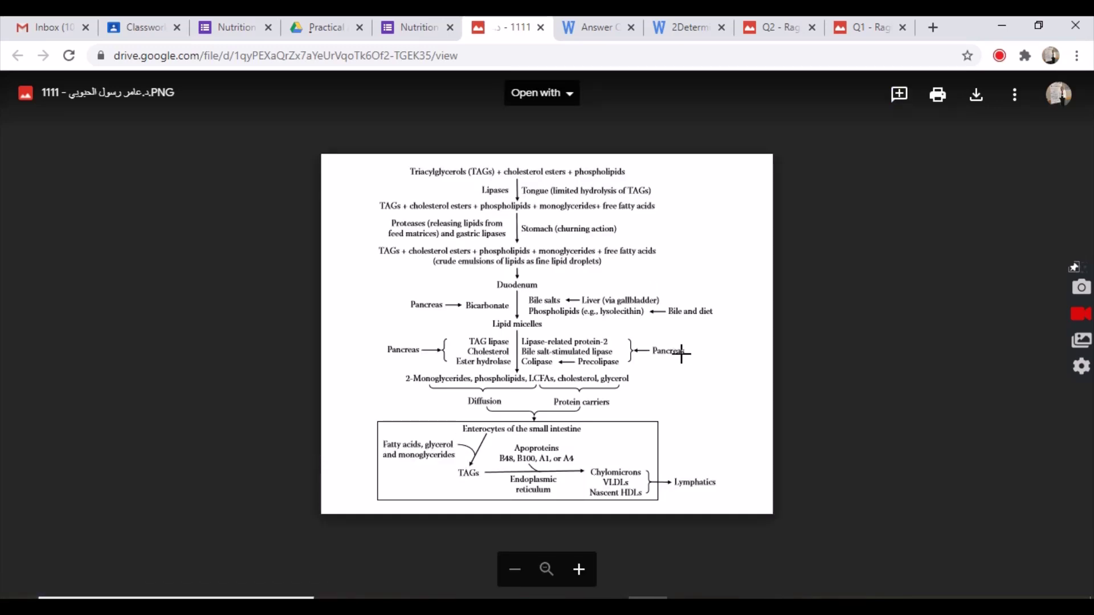
Step: Back in the form response, score the Fat and water soluble vitamins question 15 points and save the edit
{"action": "left_click", "coordinate": [391, 28]}
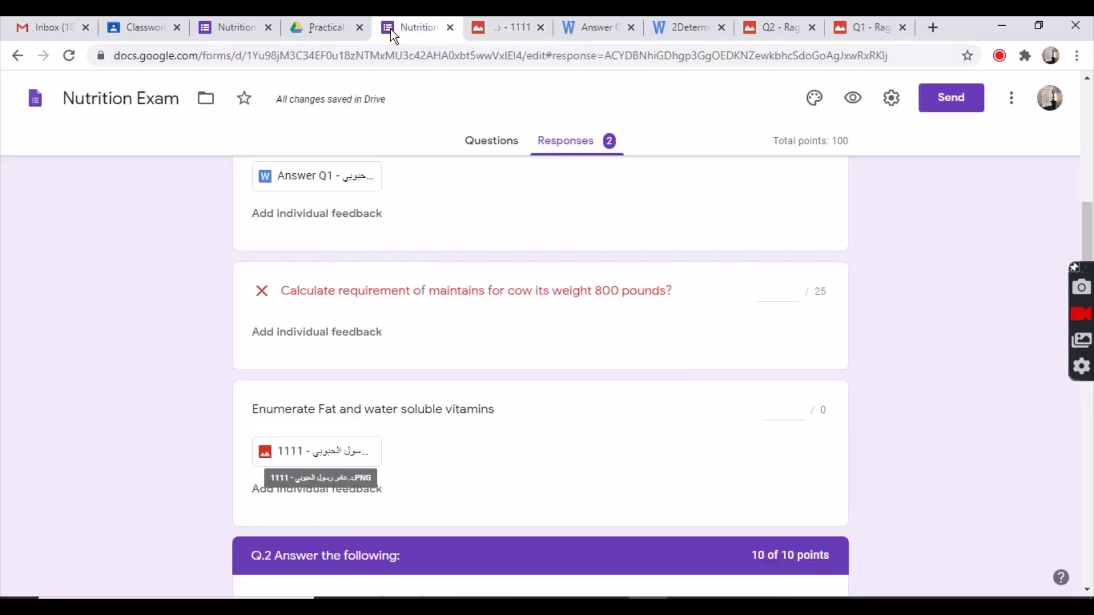
{"action": "left_click", "coordinate": [781, 418]}
{"action": "type", "text": "15"}
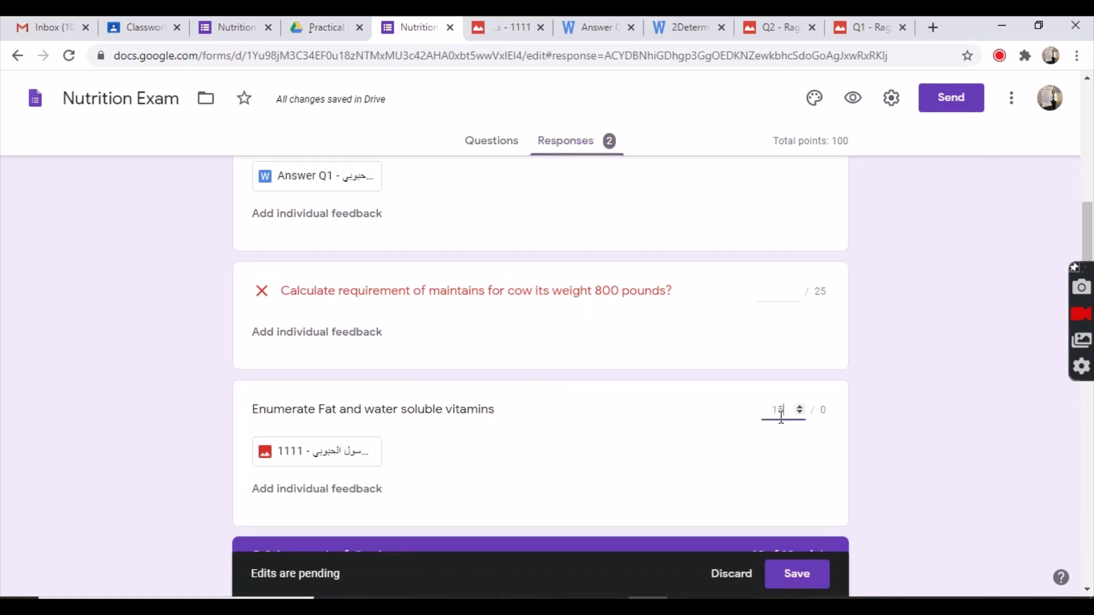
{"action": "left_click", "coordinate": [799, 575]}
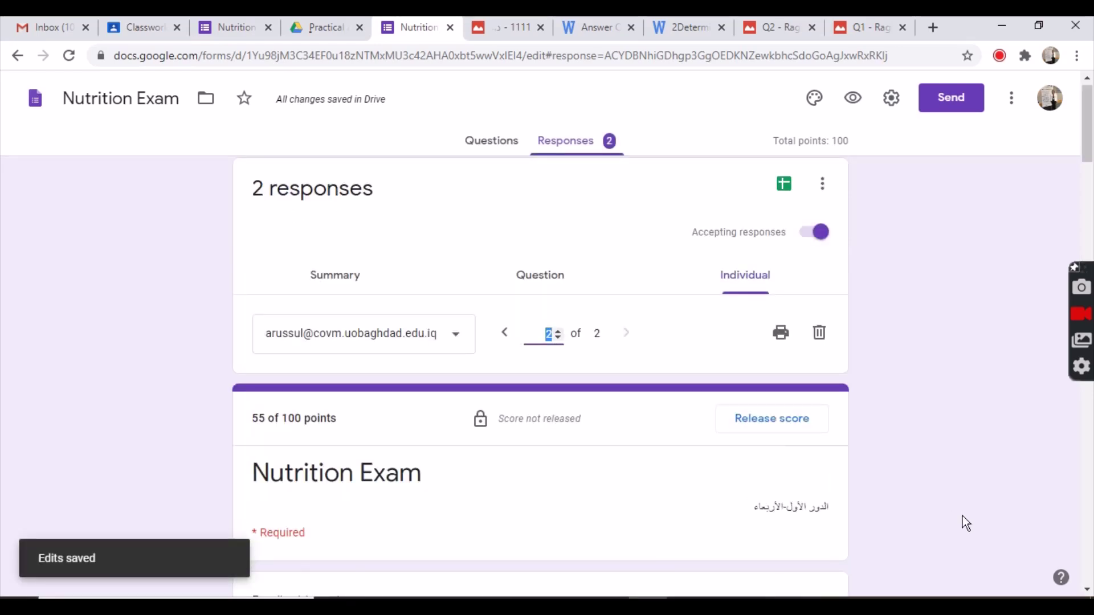
Step: Review the second response's Q.3 answers and score Define Calorie 5 out of 6 and Energy of production 6 out of 6
{"action": "left_click", "coordinate": [1089, 570]}
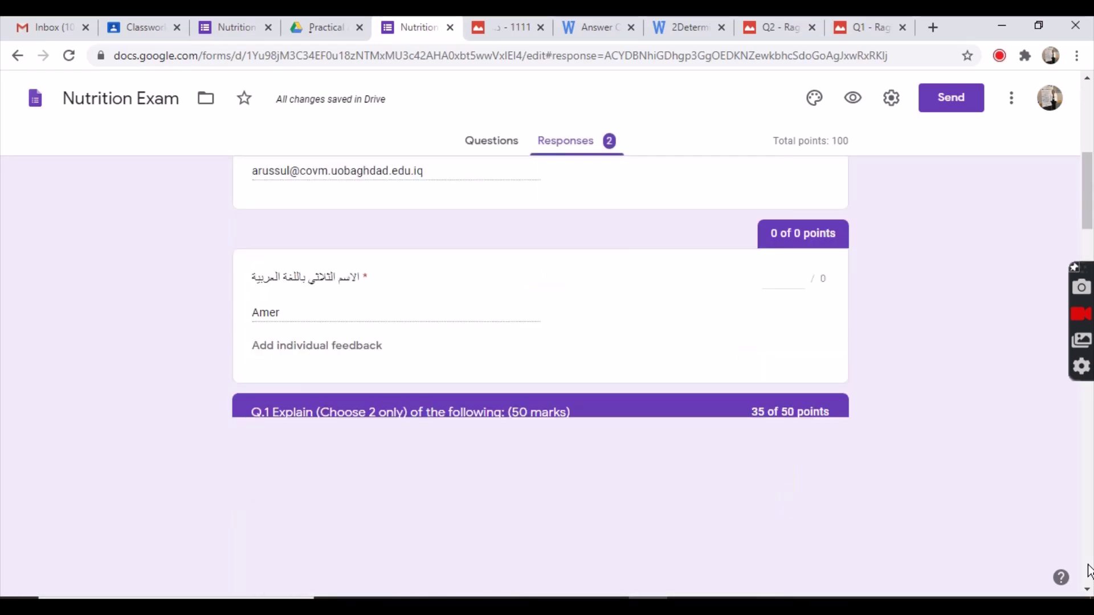
{"action": "left_click", "coordinate": [1089, 571]}
{"action": "left_click", "coordinate": [1089, 571]}
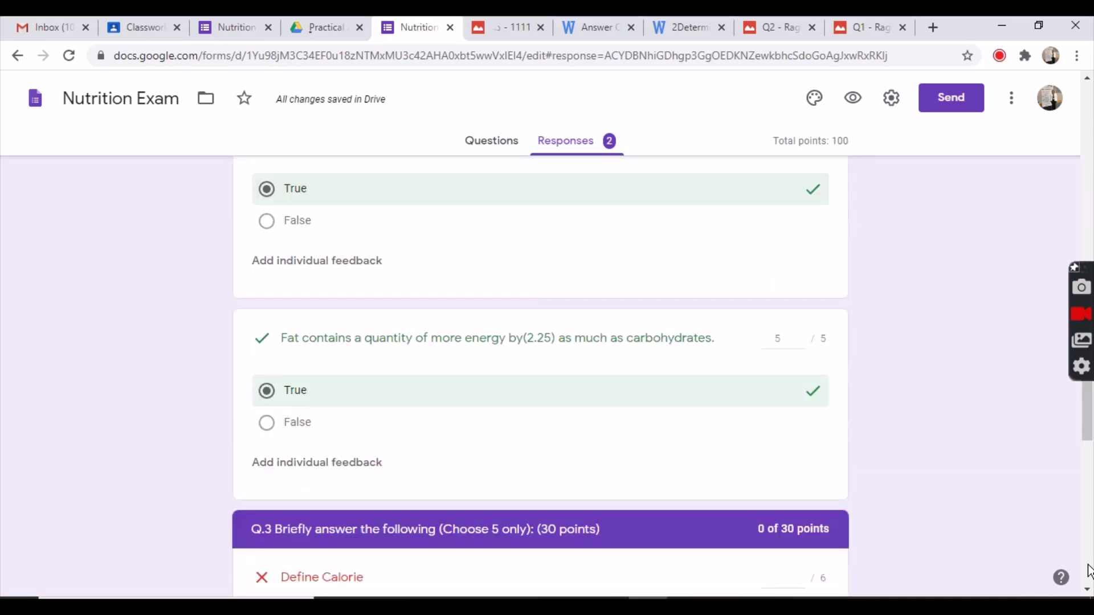
{"action": "left_click", "coordinate": [1089, 571]}
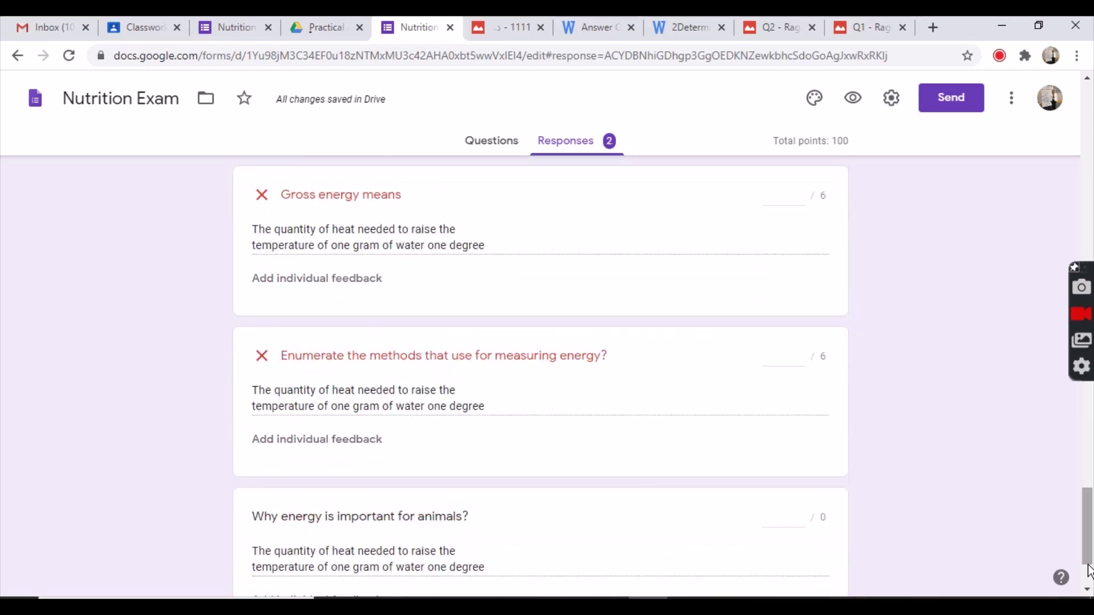
{"action": "left_click", "coordinate": [1088, 81]}
{"action": "left_click", "coordinate": [1087, 81]}
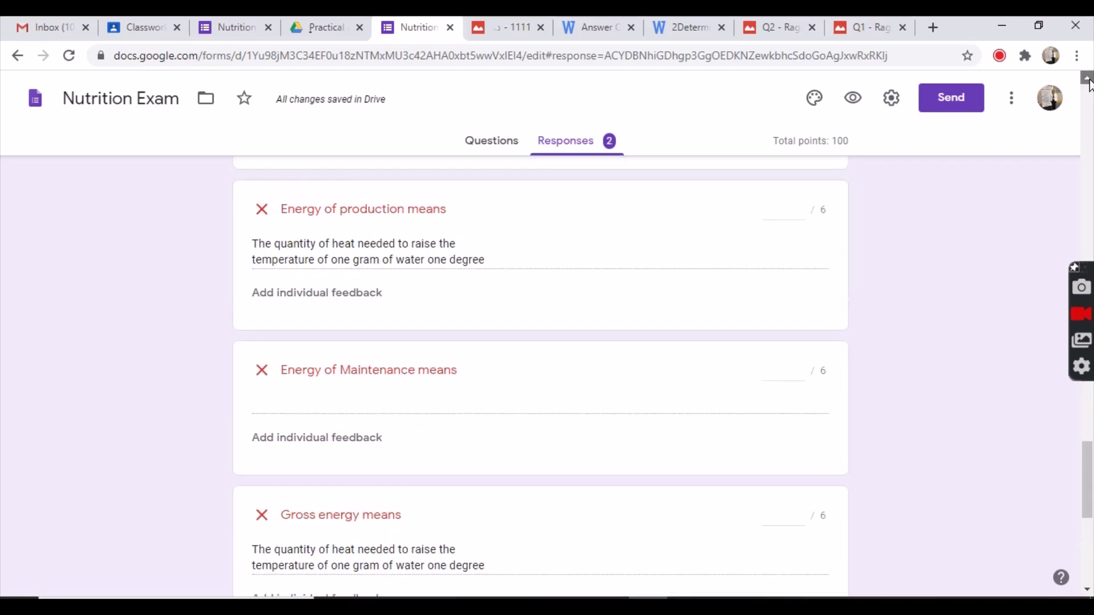
{"action": "left_click", "coordinate": [1088, 81]}
{"action": "left_click", "coordinate": [1088, 81]}
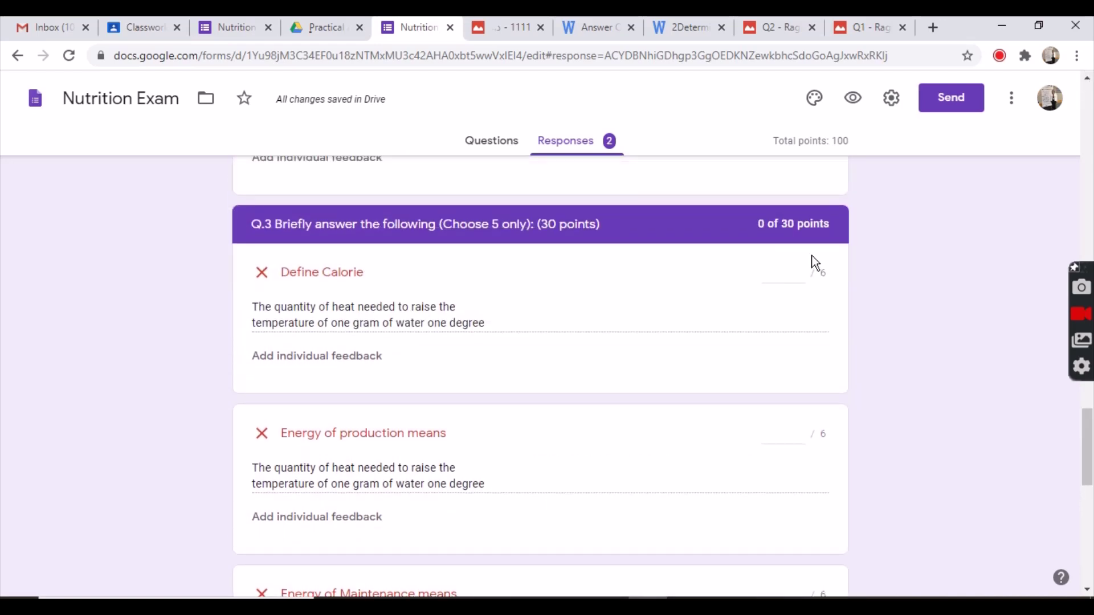
{"action": "left_click", "coordinate": [778, 274]}
{"action": "type", "text": "5"}
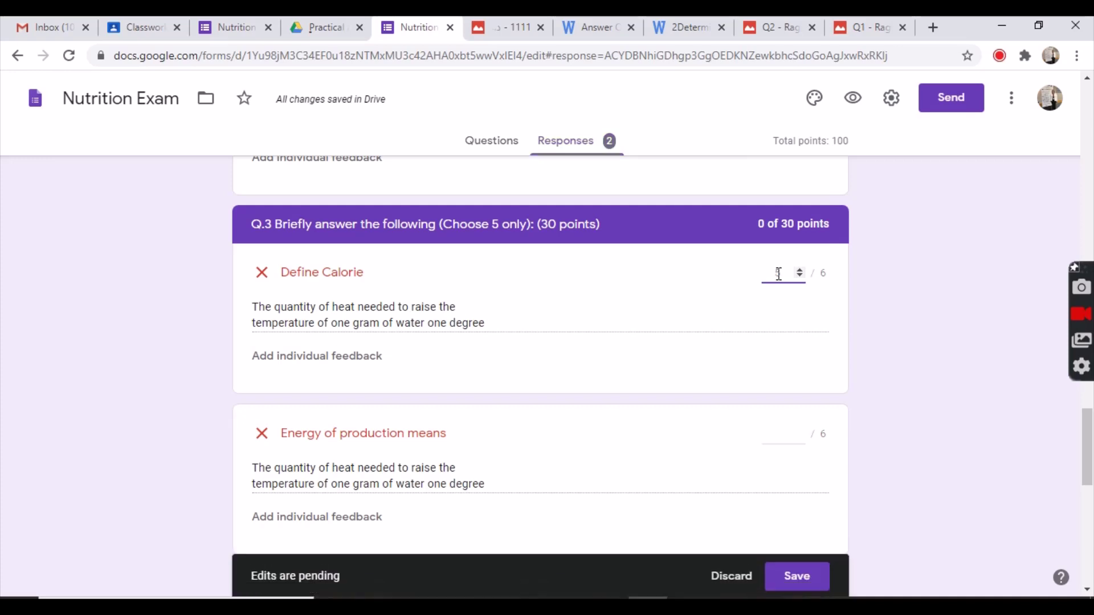
{"action": "left_click", "coordinate": [777, 435]}
{"action": "type", "text": "6"}
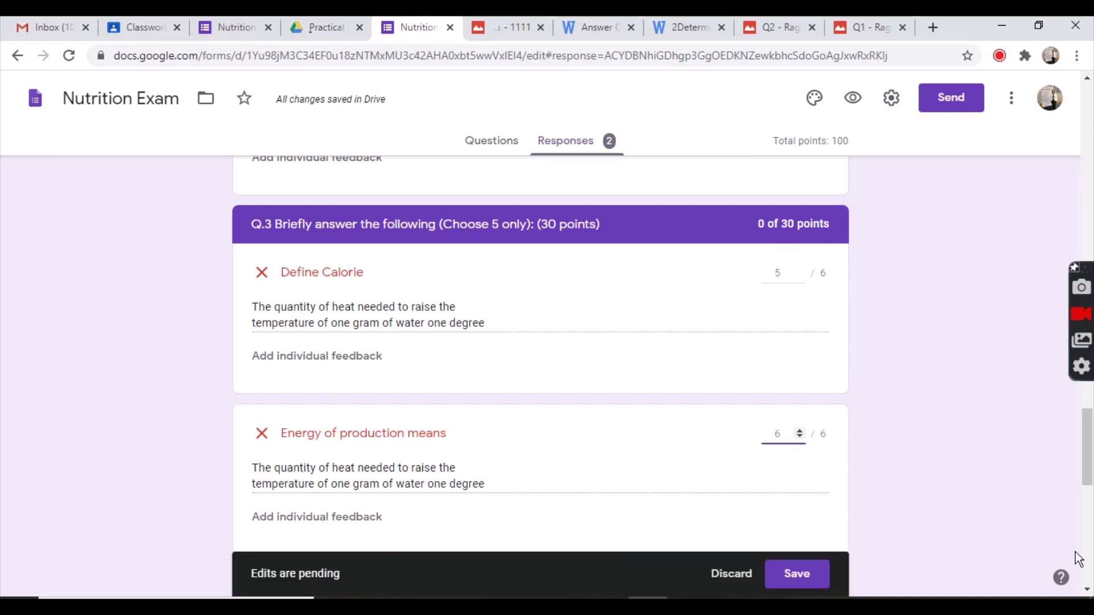
Step: Score the Gross energy question 3 out of 6 and the methods for measuring energy question 6 out of 6
{"action": "left_click", "coordinate": [1087, 590]}
{"action": "scroll", "coordinate": [1087, 591], "scroll_direction": "down", "scroll_amount": 7}
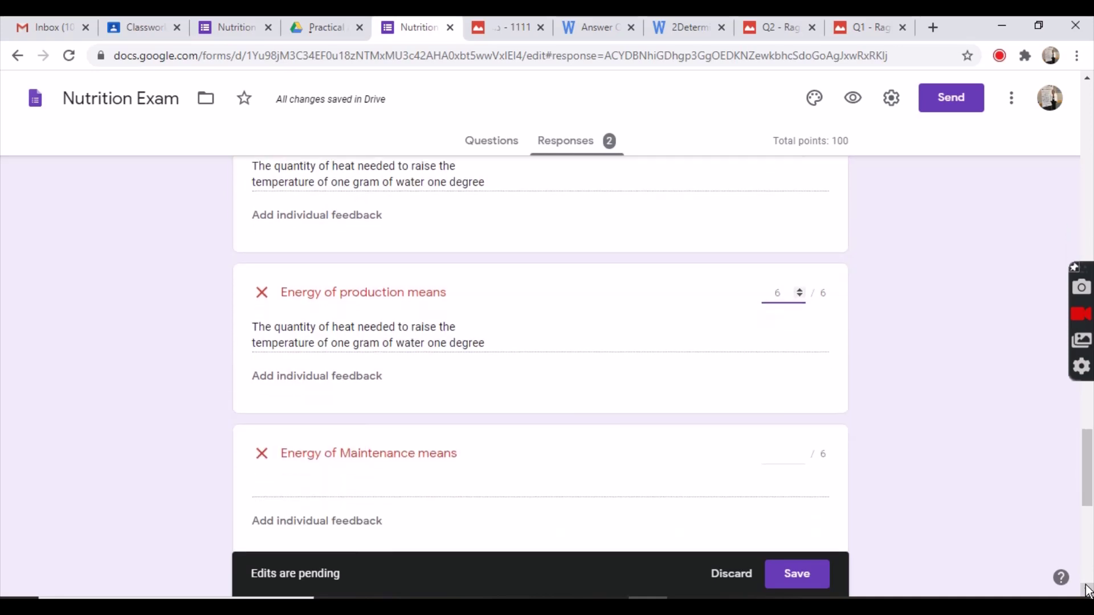
{"action": "scroll", "coordinate": [1087, 591], "scroll_direction": "down", "scroll_amount": 1}
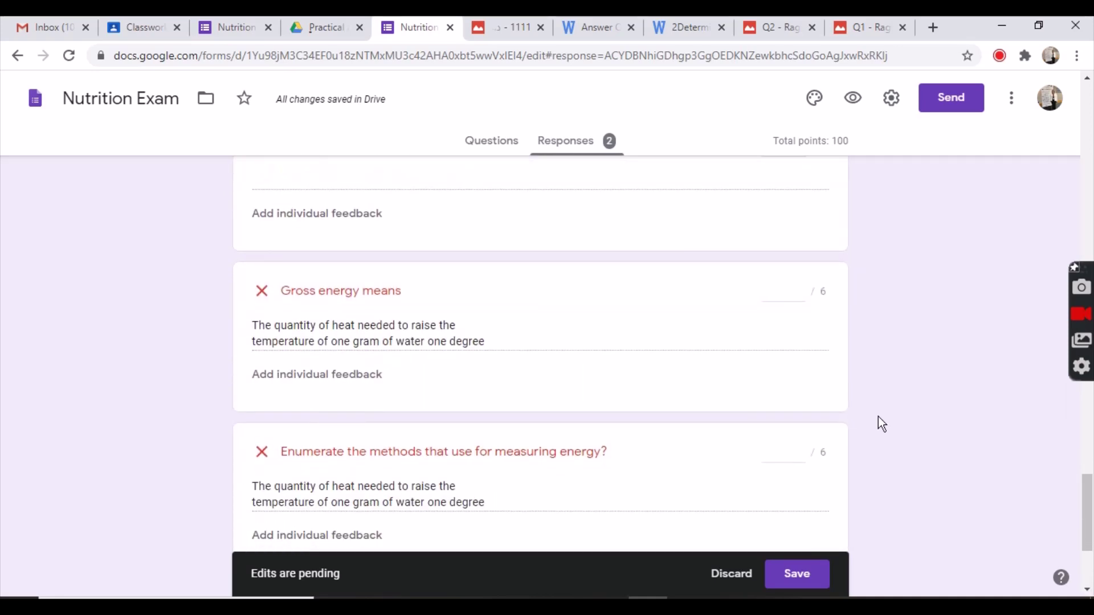
{"action": "left_click", "coordinate": [777, 300]}
{"action": "type", "text": "3"}
{"action": "left_click", "coordinate": [782, 454]}
{"action": "type", "text": "6"}
Step: Score the second response's Why energy is important for animals question 5 points and save all pending Q.3 edits
{"action": "scroll", "coordinate": [1085, 594], "scroll_direction": "down", "scroll_amount": 4}
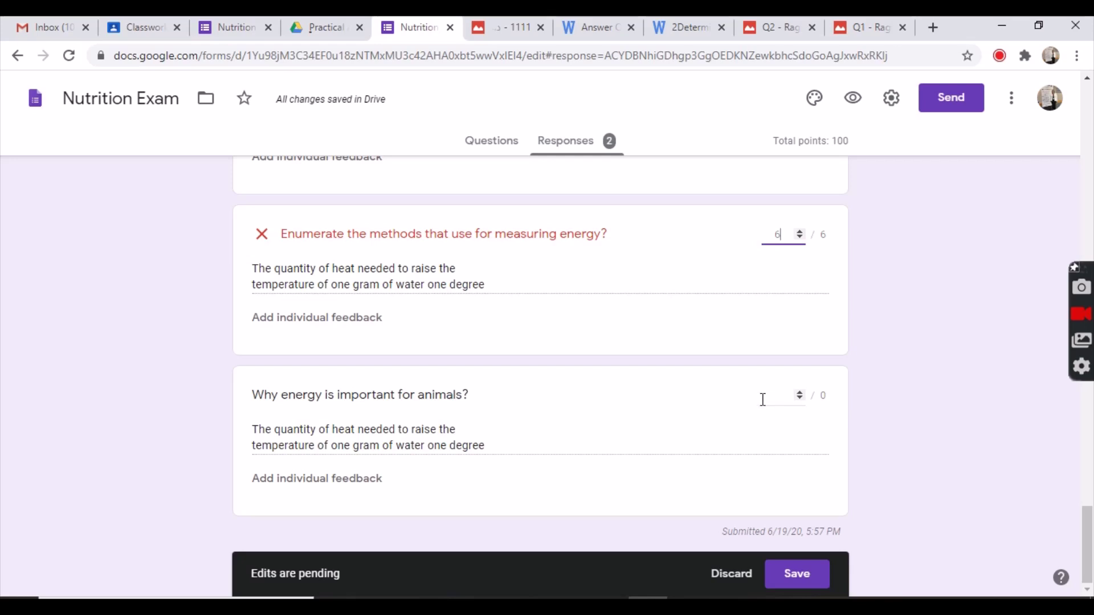
{"action": "left_click", "coordinate": [763, 399]}
{"action": "type", "text": "5"}
{"action": "left_click", "coordinate": [797, 574]}
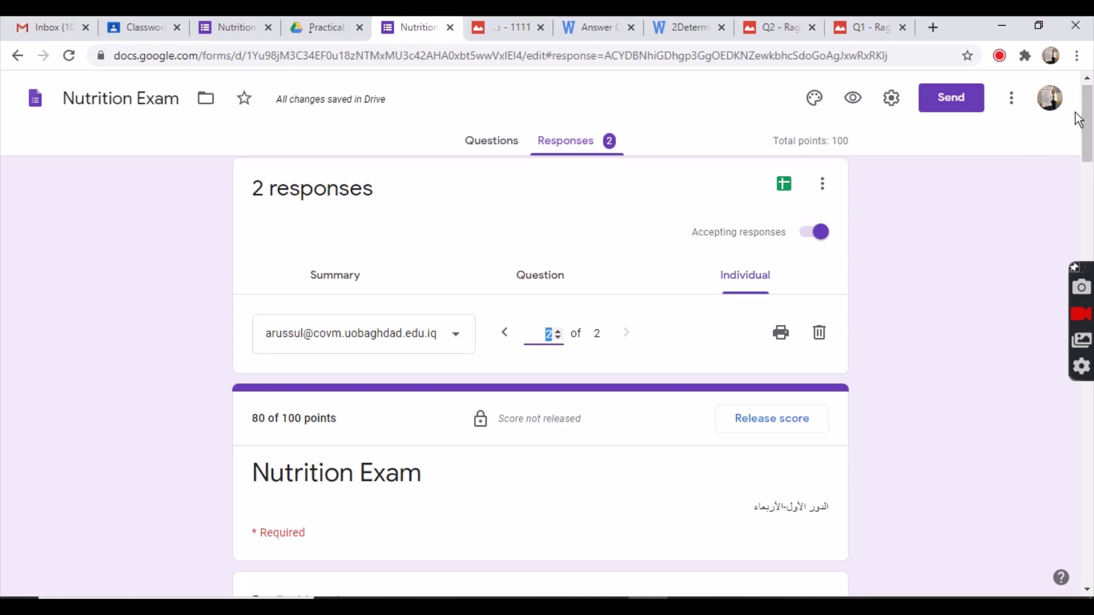
Step: Check over the graded response and create a new spreadsheet named Nutrition Exam (Responses) as the response destination
{"action": "scroll", "coordinate": [1091, 86], "scroll_direction": "up", "scroll_amount": 1}
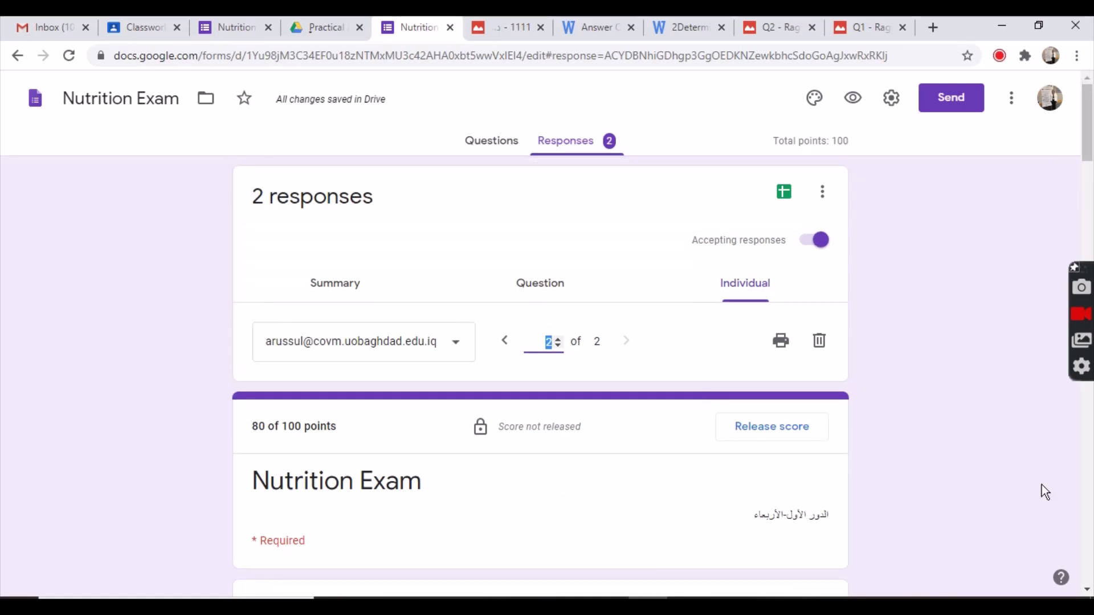
{"action": "scroll", "coordinate": [1088, 589], "scroll_direction": "down", "scroll_amount": 6}
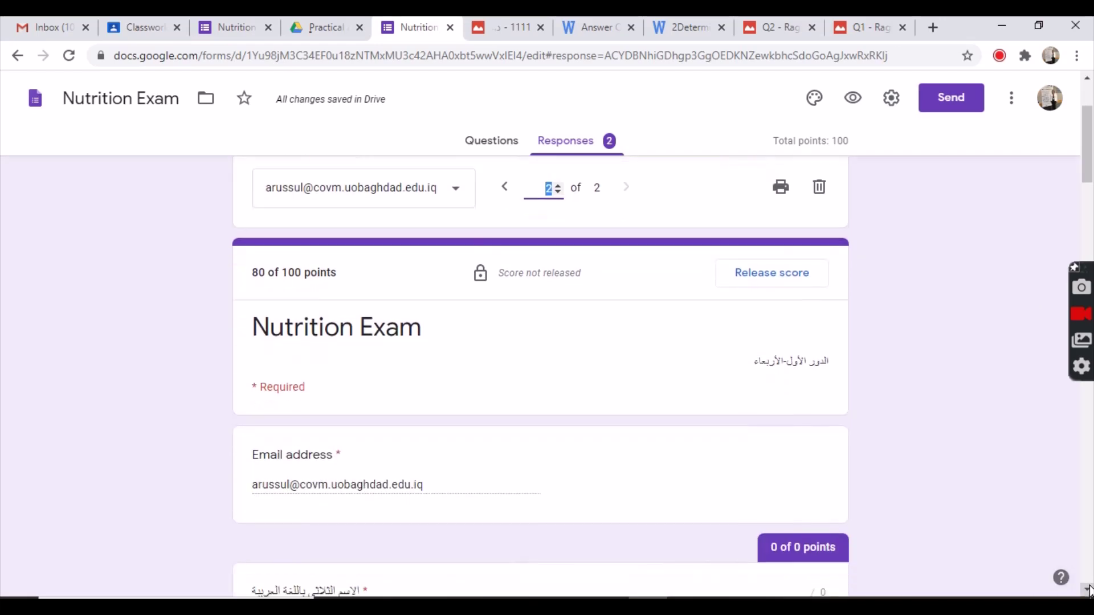
{"action": "scroll", "coordinate": [1088, 589], "scroll_direction": "down", "scroll_amount": 4}
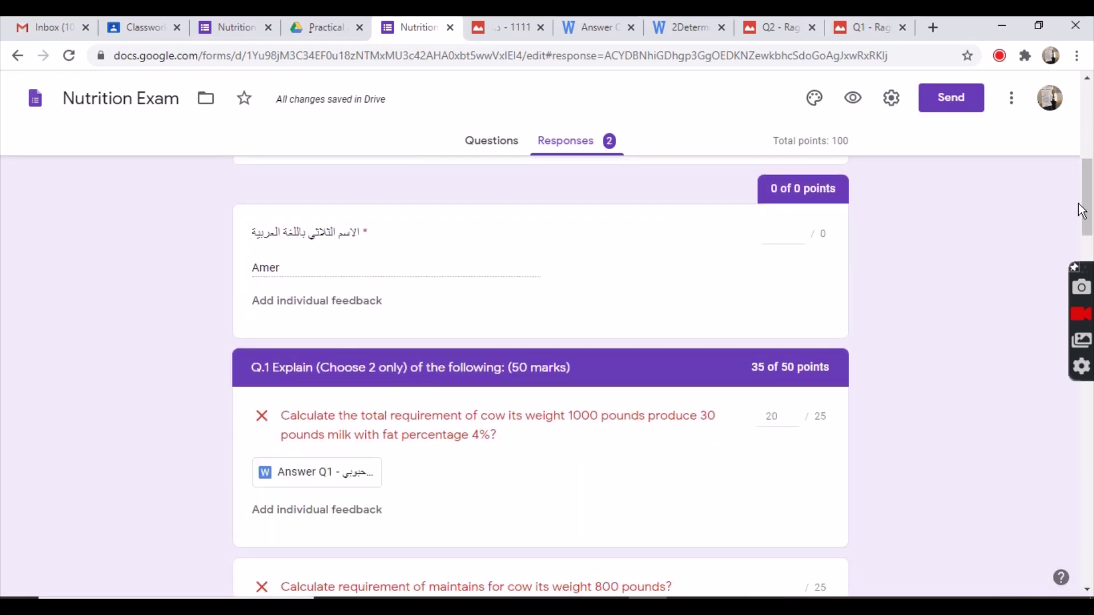
{"action": "left_click", "coordinate": [1087, 104]}
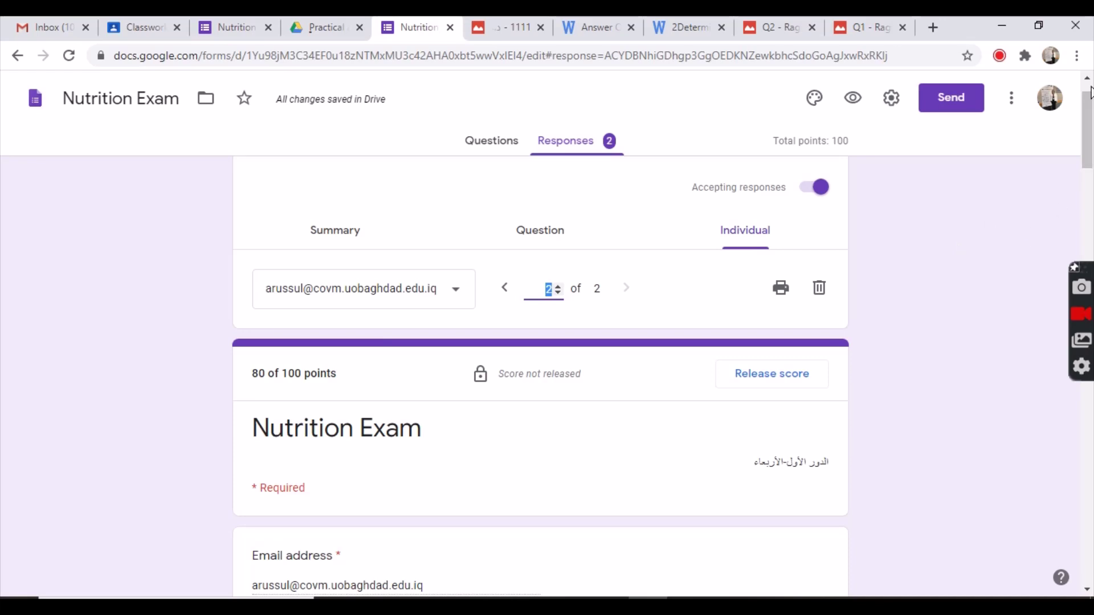
{"action": "scroll", "coordinate": [1089, 93], "scroll_direction": "up", "scroll_amount": 1}
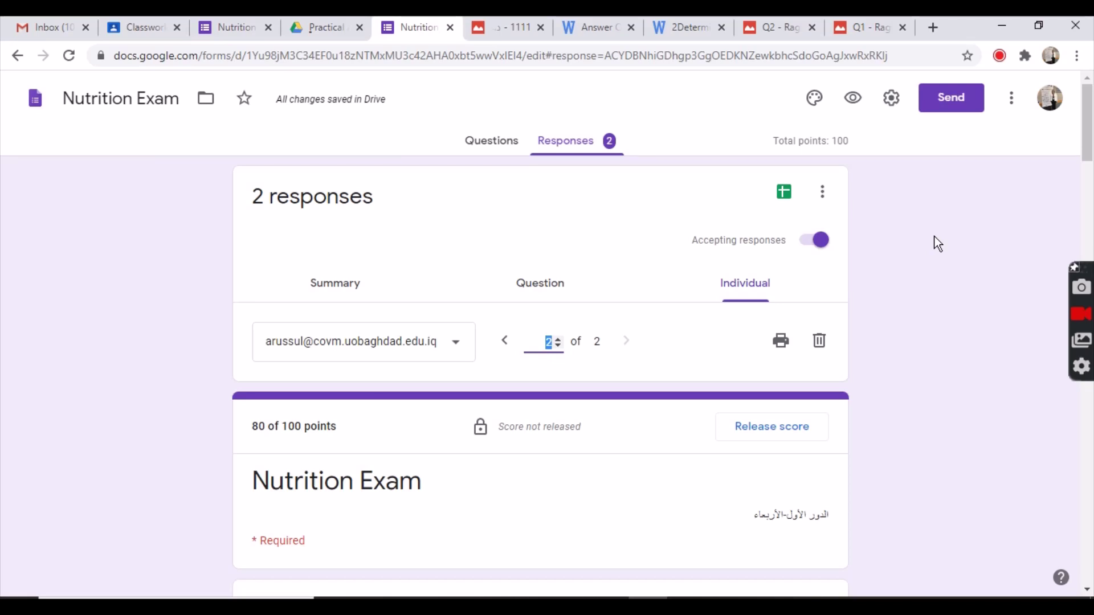
{"action": "left_click", "coordinate": [892, 209]}
{"action": "left_click", "coordinate": [784, 194]}
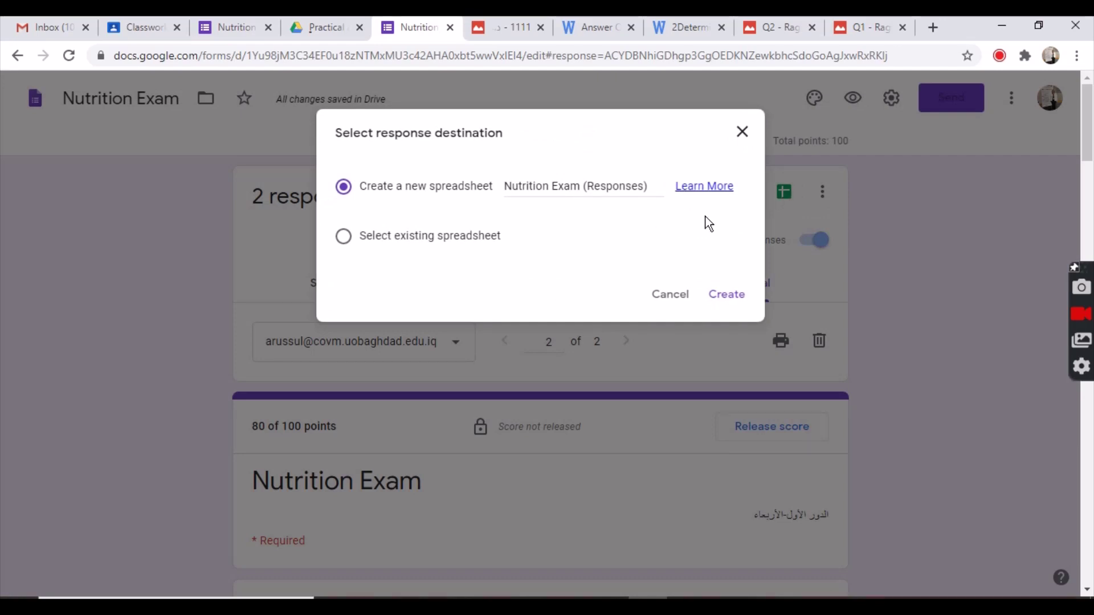
{"action": "left_click", "coordinate": [721, 306]}
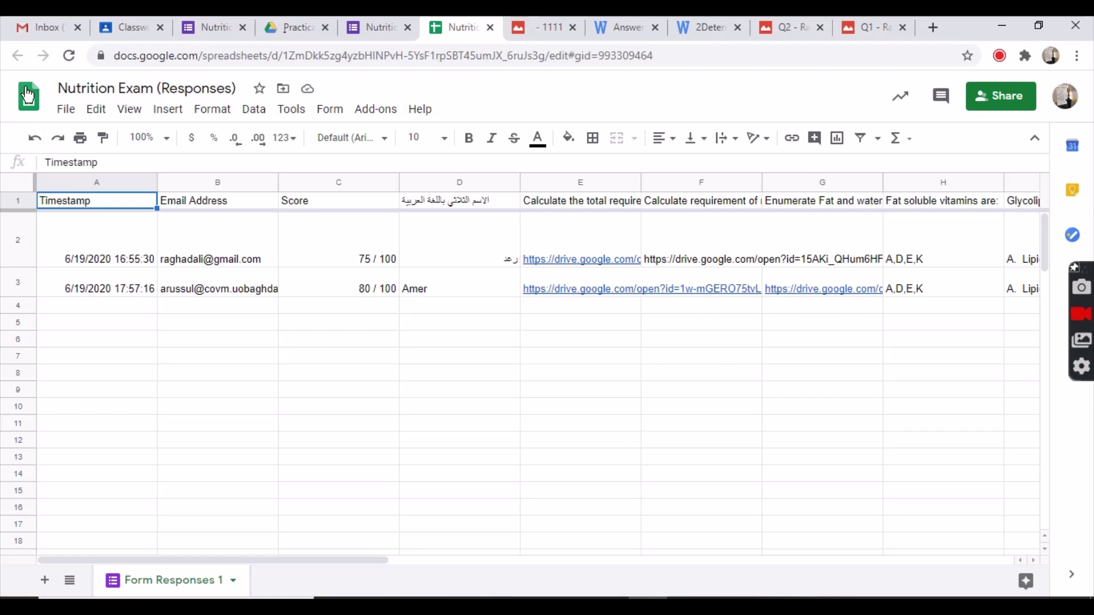
Step: Check the download options for the Nutrition Exam (Responses) spreadsheet
{"action": "left_click", "coordinate": [62, 114]}
{"action": "mouse_move", "coordinate": [120, 186]}
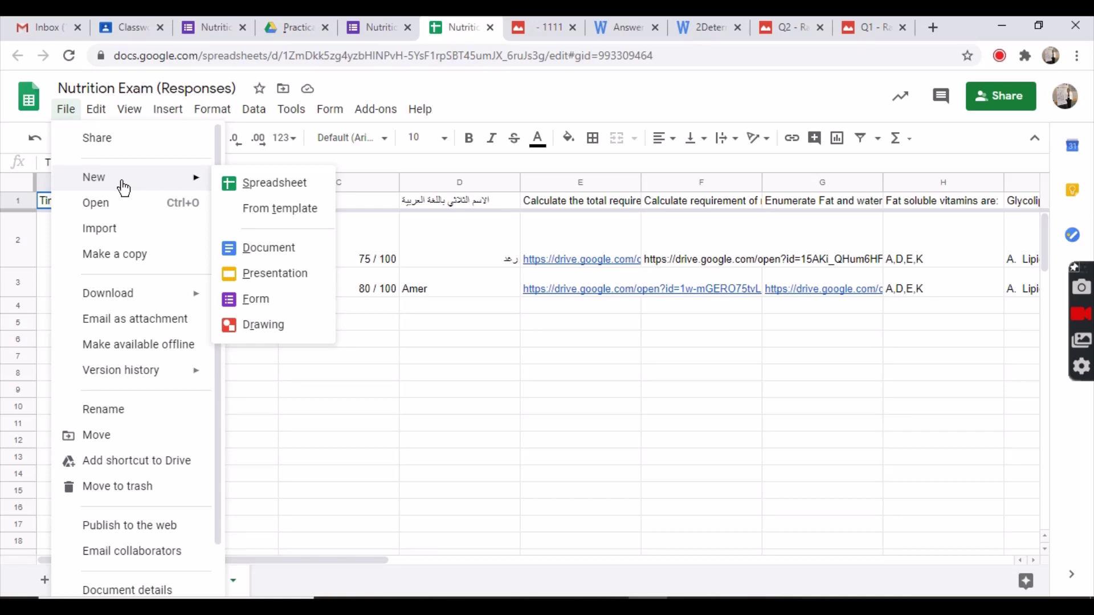
{"action": "mouse_move", "coordinate": [140, 300]}
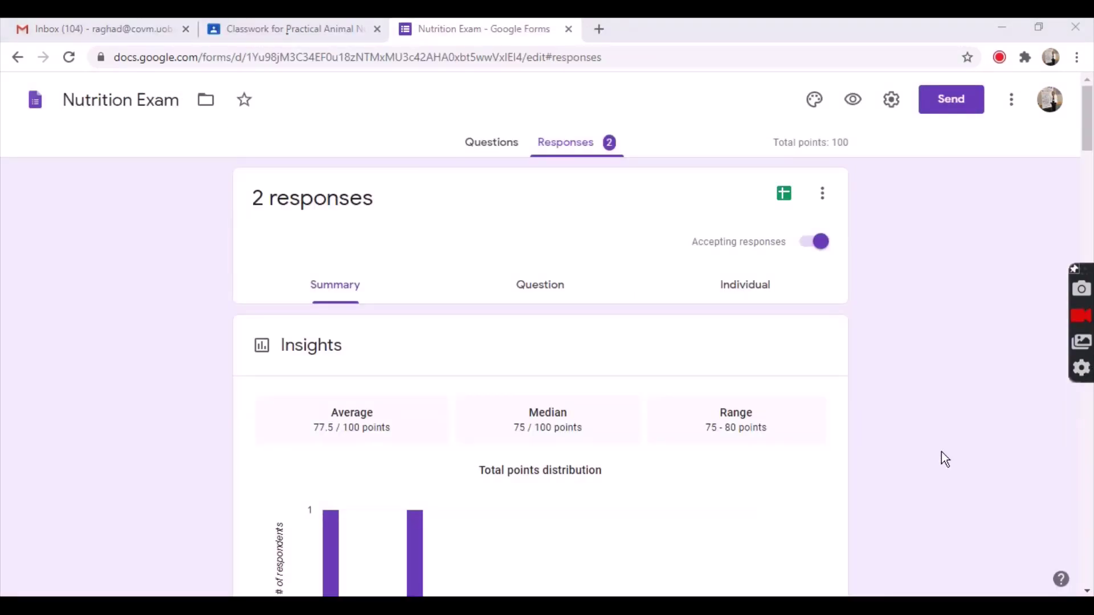
Step: Review the summary insights, points distribution and per-student scores in the Nutrition Exam form's responses
{"action": "left_click", "coordinate": [1088, 591]}
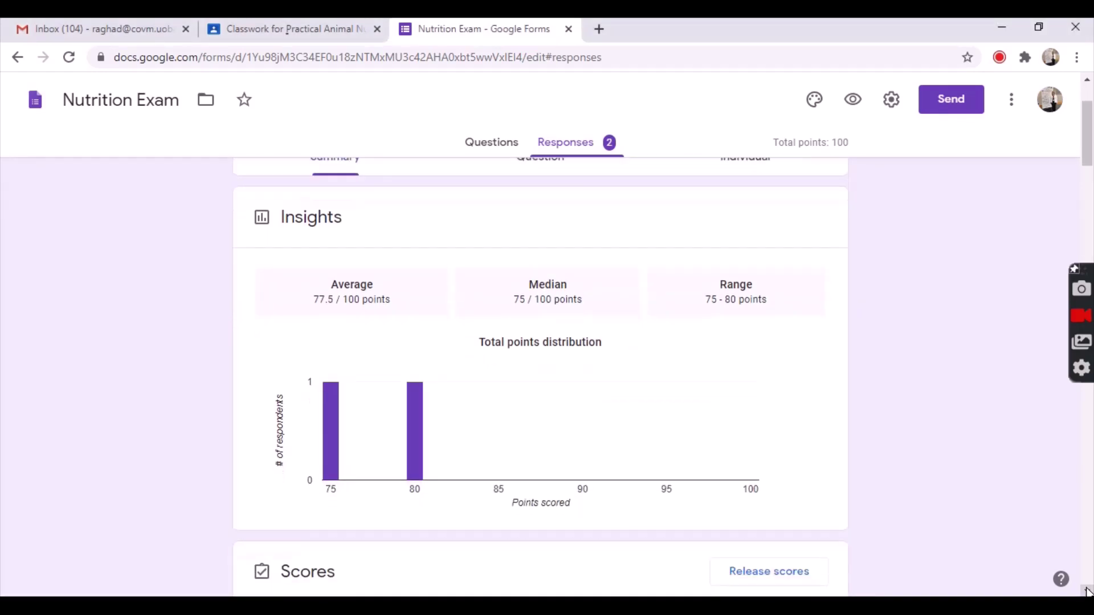
{"action": "scroll", "coordinate": [1088, 591], "scroll_direction": "down", "scroll_amount": 2}
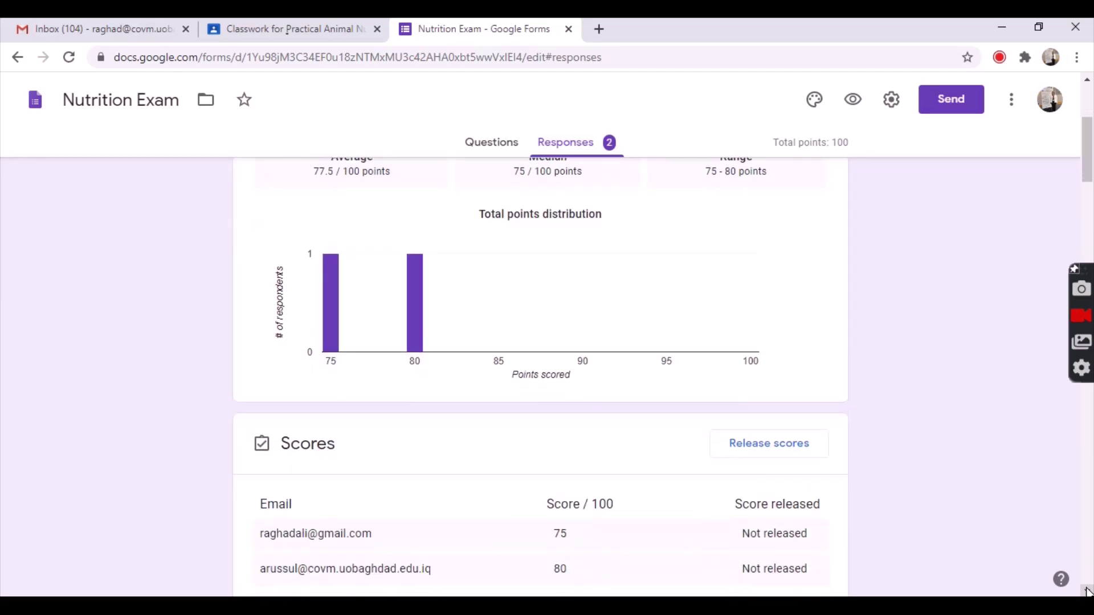
{"action": "scroll", "coordinate": [1088, 592], "scroll_direction": "down", "scroll_amount": 1}
{"action": "scroll", "coordinate": [1087, 591], "scroll_direction": "down", "scroll_amount": 2}
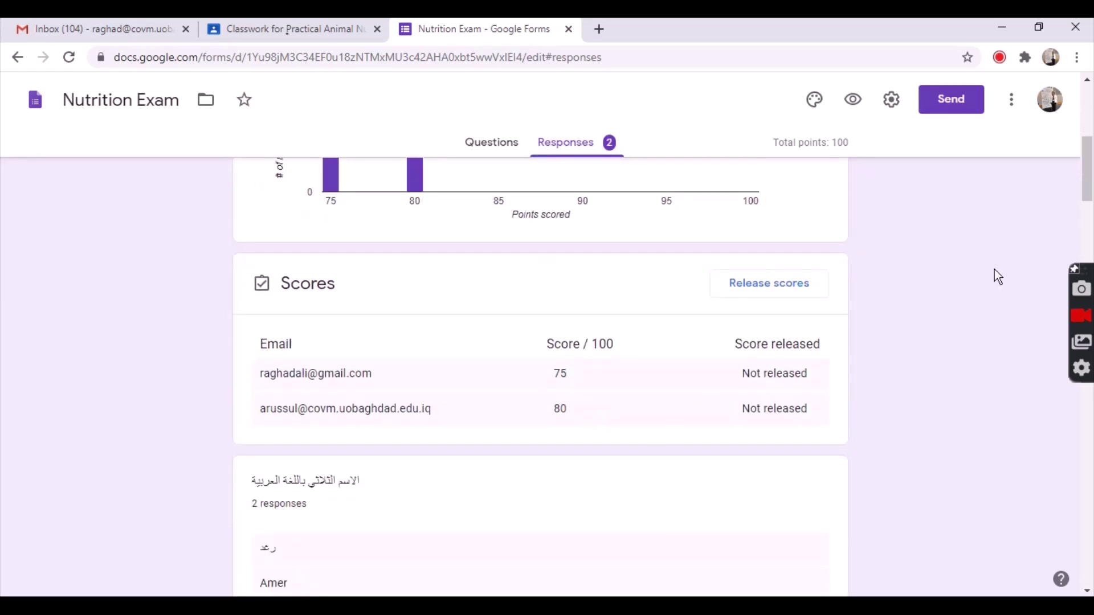
{"action": "left_click", "coordinate": [1088, 108]}
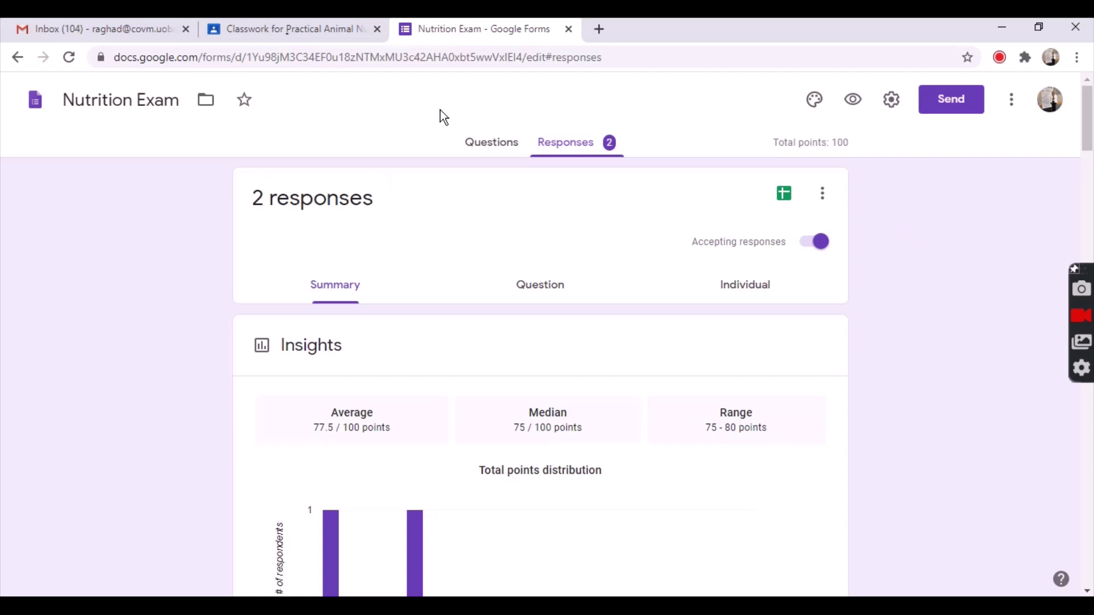
Step: Switch to Google Classroom, open the class Drive folder from Classwork, and open its Nutrition Exam (File responses) folder
{"action": "left_click", "coordinate": [268, 29]}
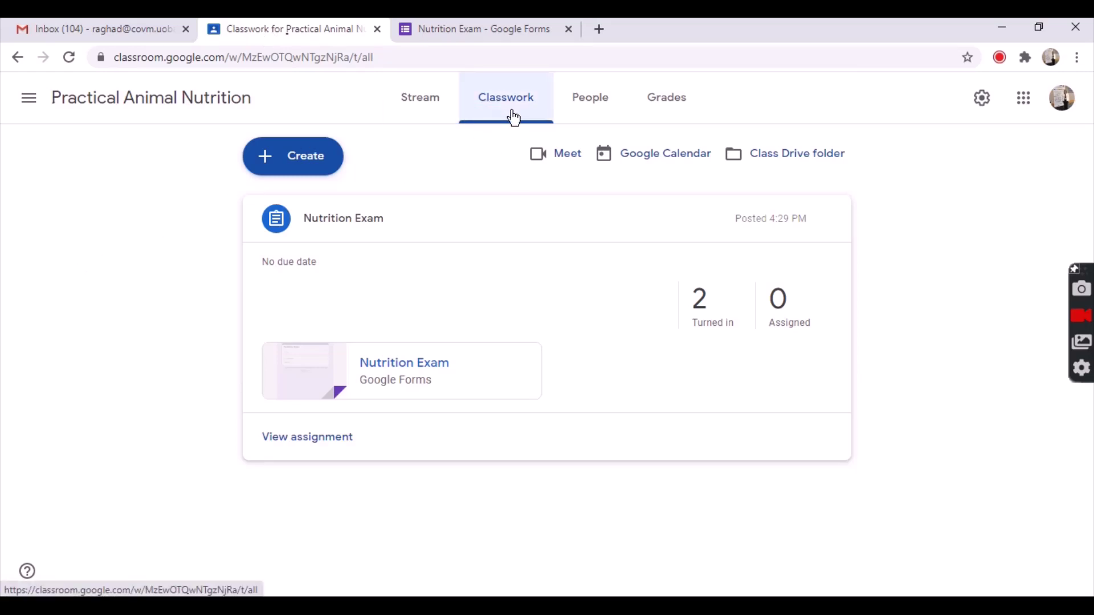
{"action": "left_click", "coordinate": [787, 165]}
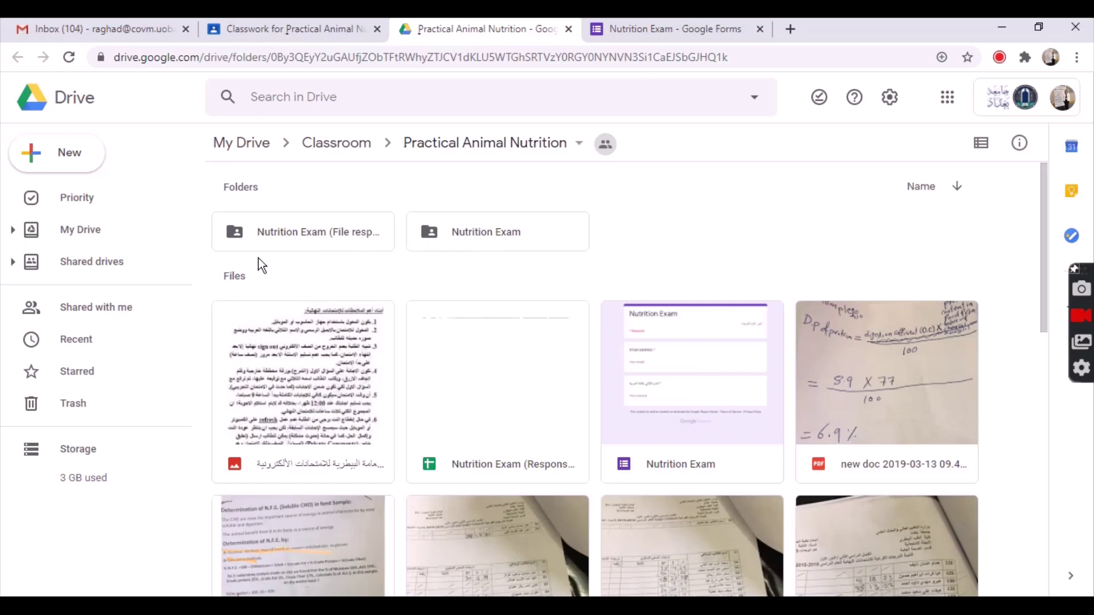
{"action": "left_click", "coordinate": [288, 231]}
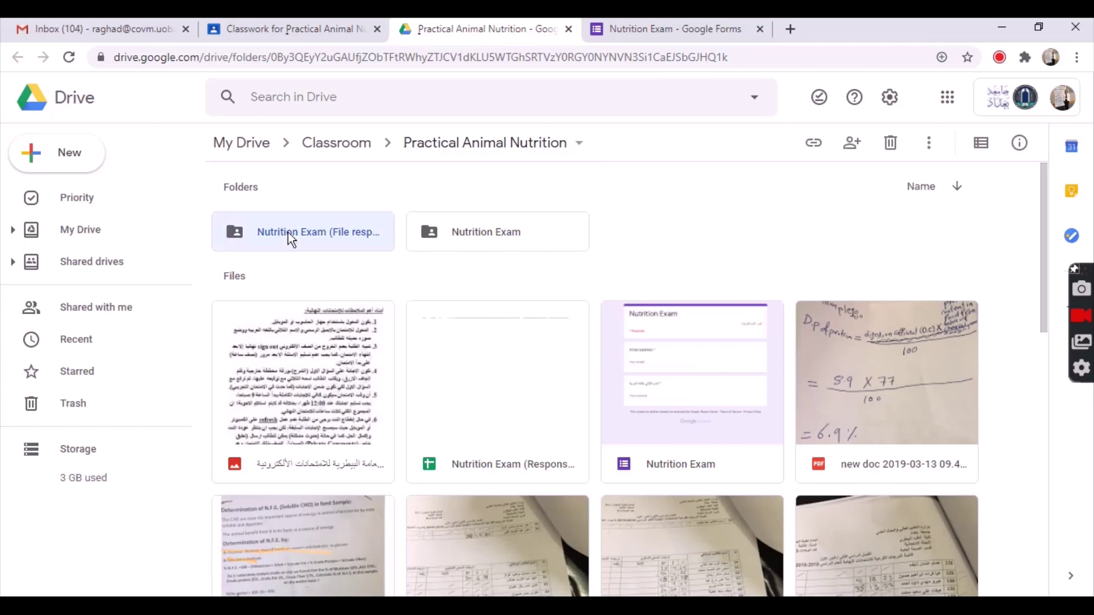
{"action": "double_click", "coordinate": [288, 231]}
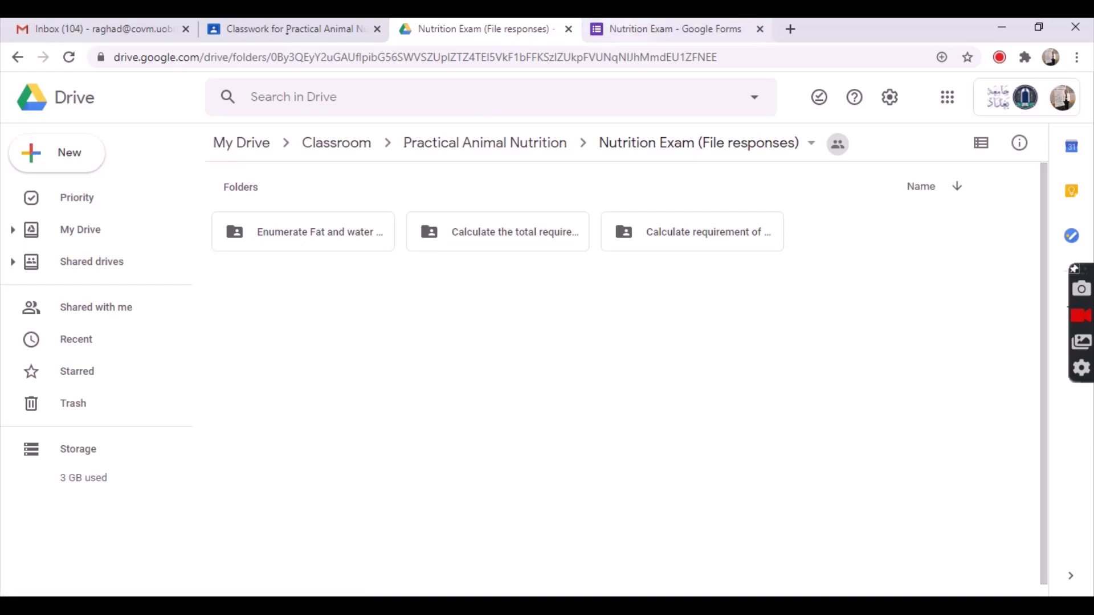
Step: Switch to the Nutrition Exam form and review the files uploaded for the three Q.1 questions in the responses summary
{"action": "left_click", "coordinate": [666, 29]}
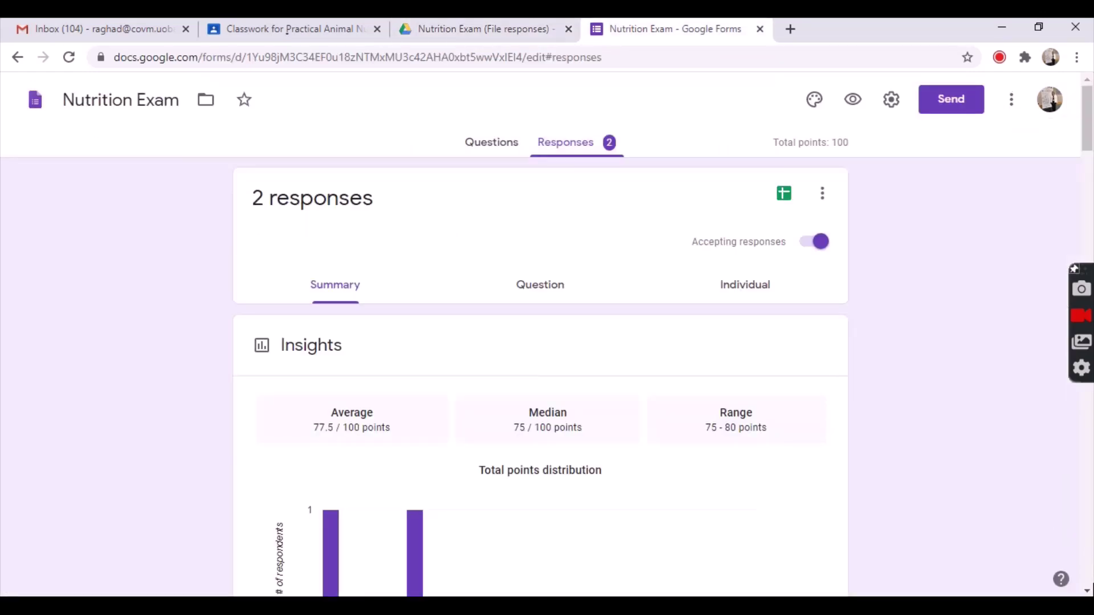
{"action": "left_click", "coordinate": [1087, 591]}
{"action": "scroll", "coordinate": [1087, 591], "scroll_direction": "down", "scroll_amount": 7}
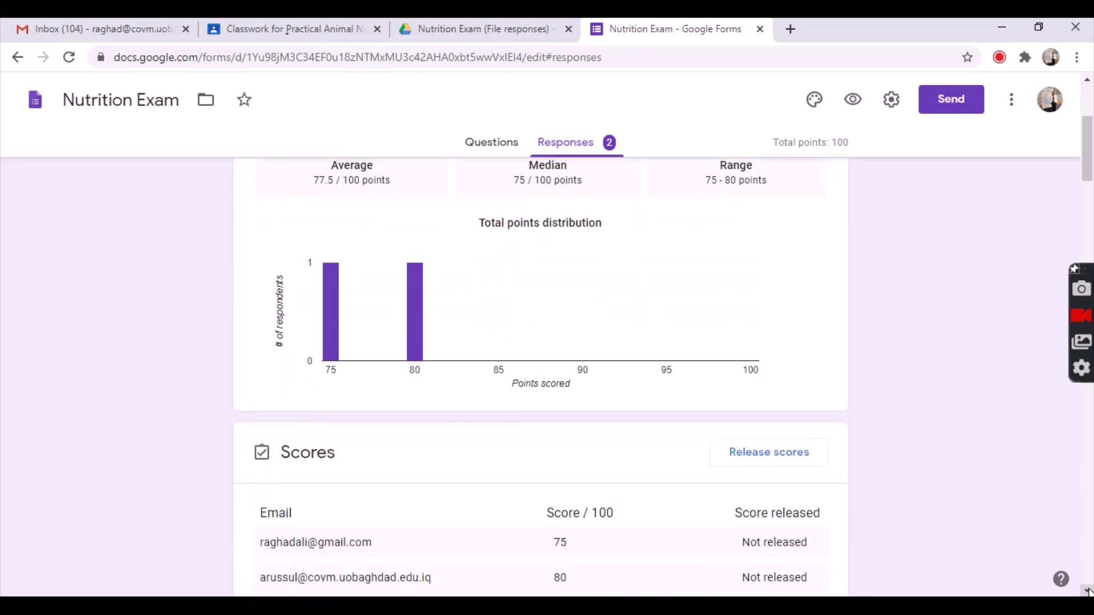
{"action": "scroll", "coordinate": [1087, 591], "scroll_direction": "down", "scroll_amount": 6}
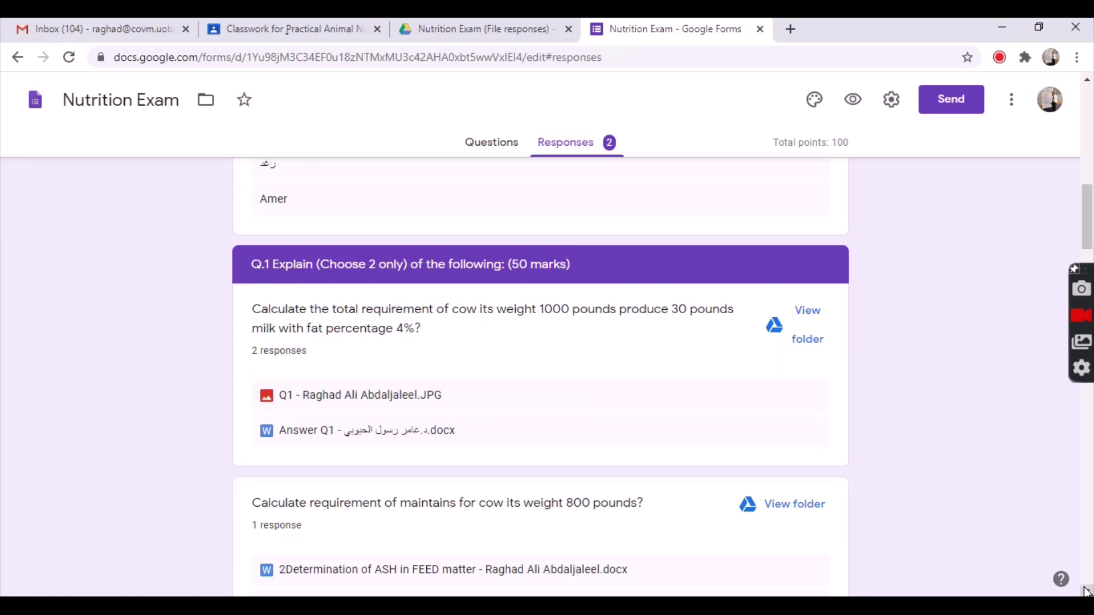
{"action": "scroll", "coordinate": [1087, 592], "scroll_direction": "down", "scroll_amount": 2}
{"action": "scroll", "coordinate": [1087, 591], "scroll_direction": "down", "scroll_amount": 2}
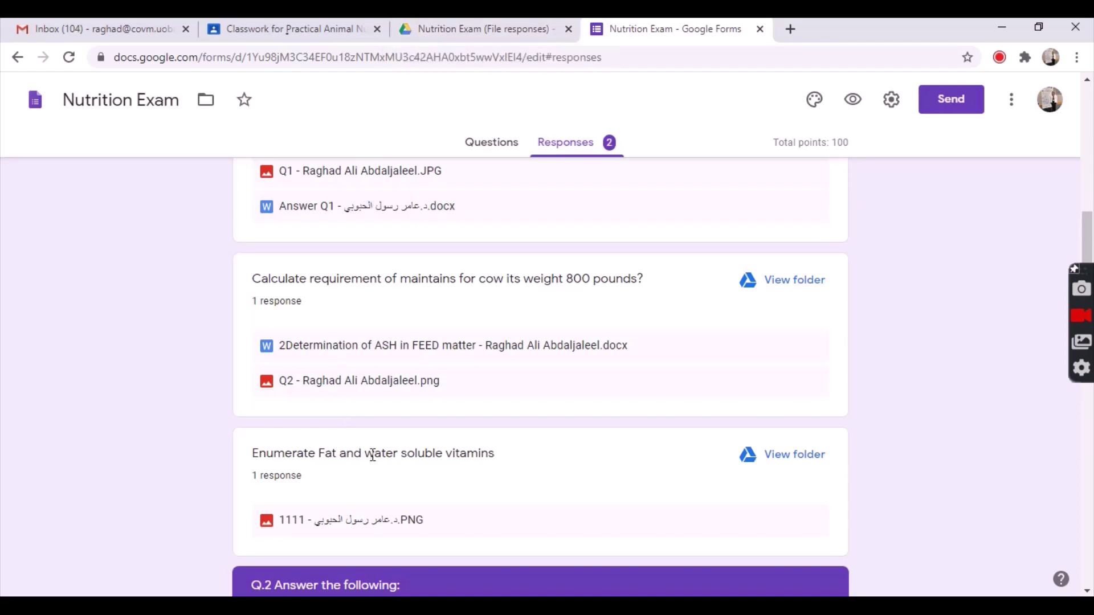
Step: Switch to Google Drive and open the Enumerate Fat and water soluble vitamins folder within the file responses
{"action": "left_click", "coordinate": [256, 30]}
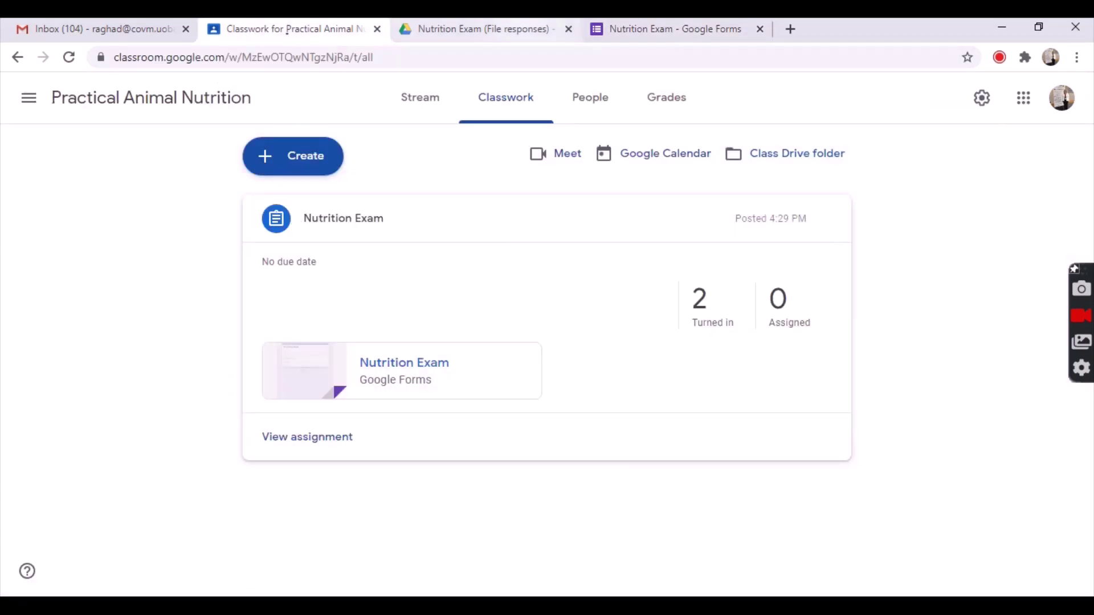
{"action": "left_click", "coordinate": [632, 35]}
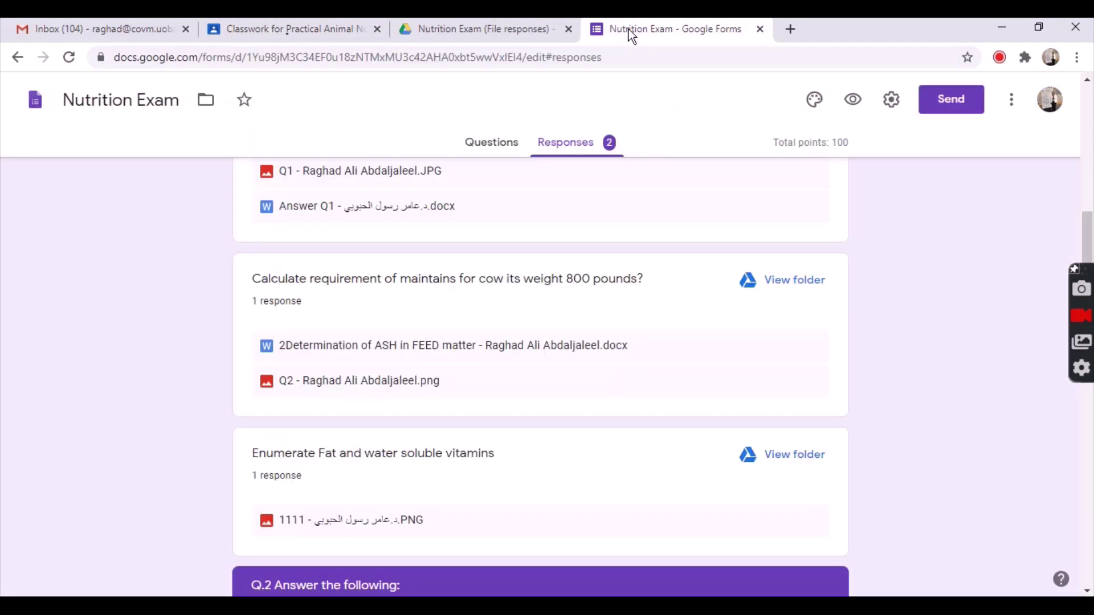
{"action": "left_click", "coordinate": [447, 34]}
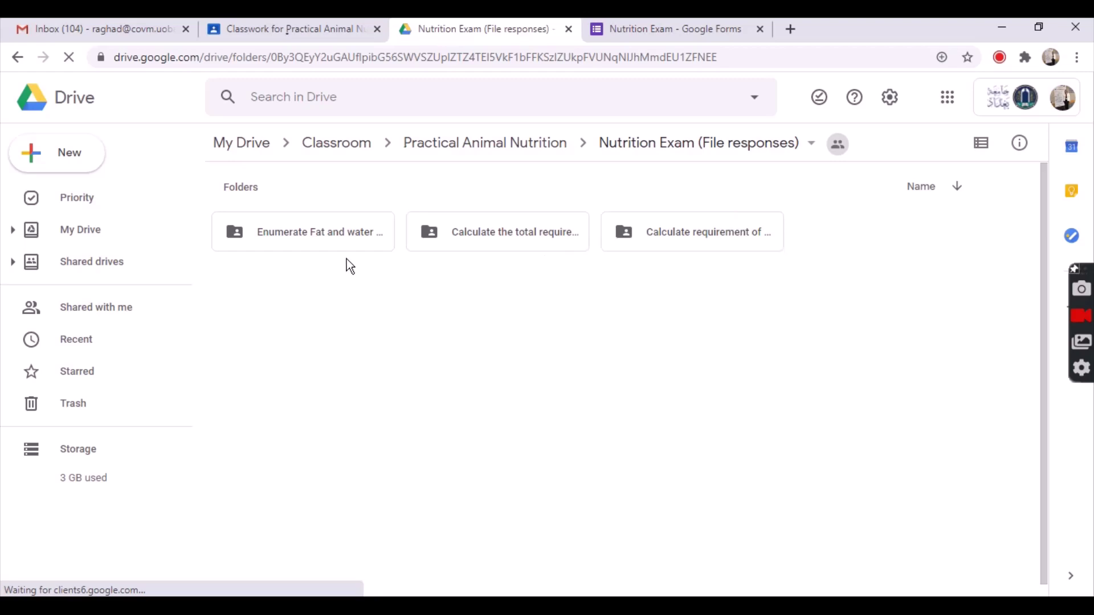
{"action": "left_click", "coordinate": [328, 244]}
{"action": "double_click", "coordinate": [328, 244]}
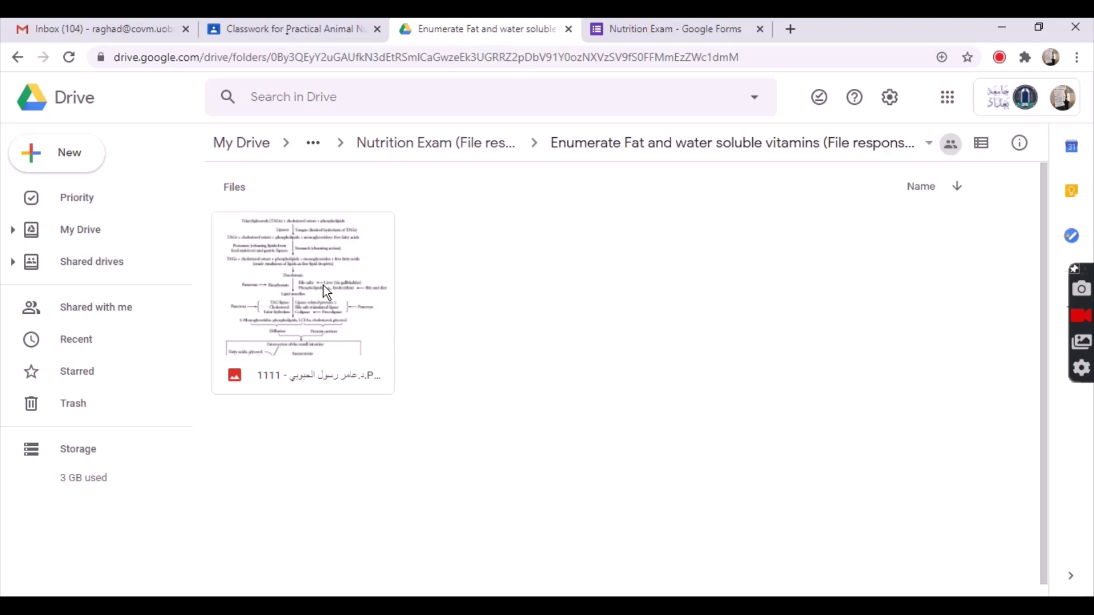
Step: Compare the vitamins folder's contents with the files uploaded for the Q.1 questions in the form's responses
{"action": "left_click", "coordinate": [667, 33]}
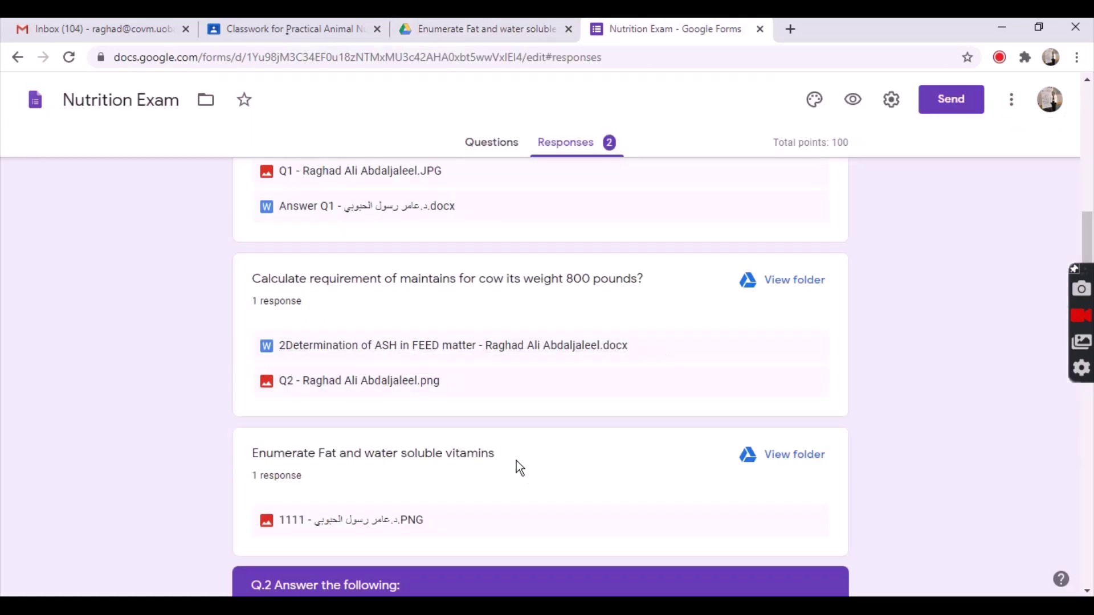
{"action": "left_click", "coordinate": [427, 32]}
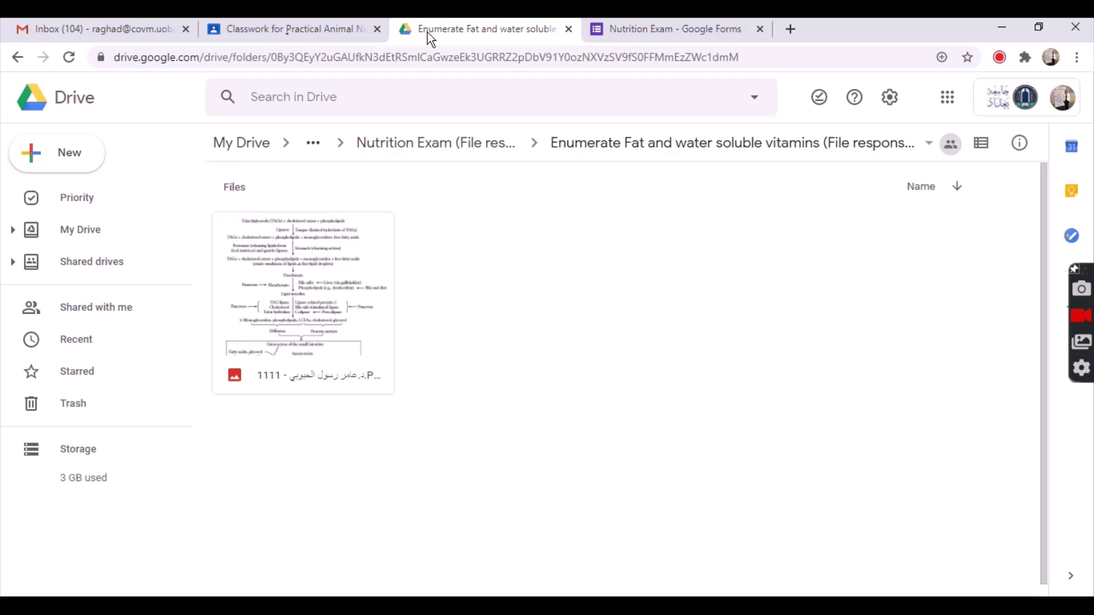
{"action": "left_click", "coordinate": [648, 33]}
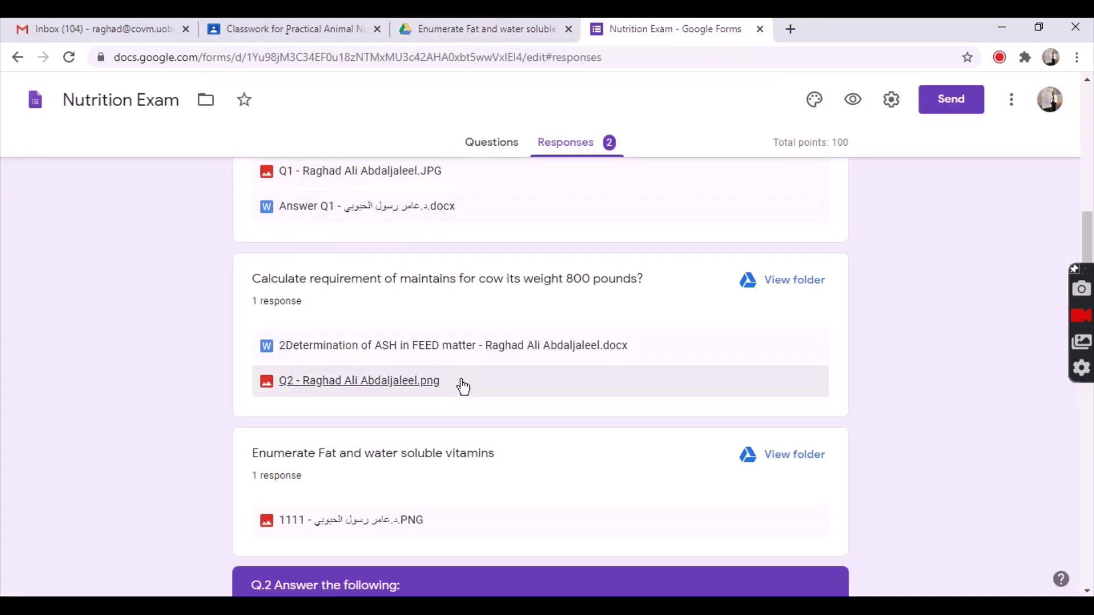
{"action": "left_click_drag", "start_coordinate": [463, 386], "coordinate": [381, 345]}
{"action": "left_click", "coordinate": [147, 486]}
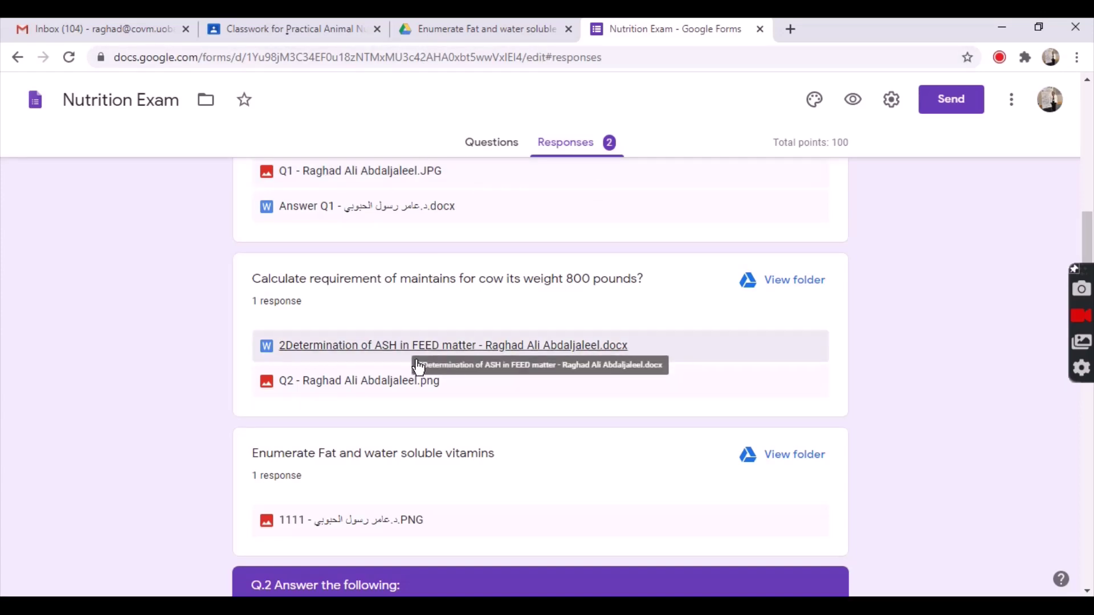
Step: Go back in Google Drive from the vitamins folder to the Practical Animal Nutrition class folder
{"action": "left_click", "coordinate": [429, 33]}
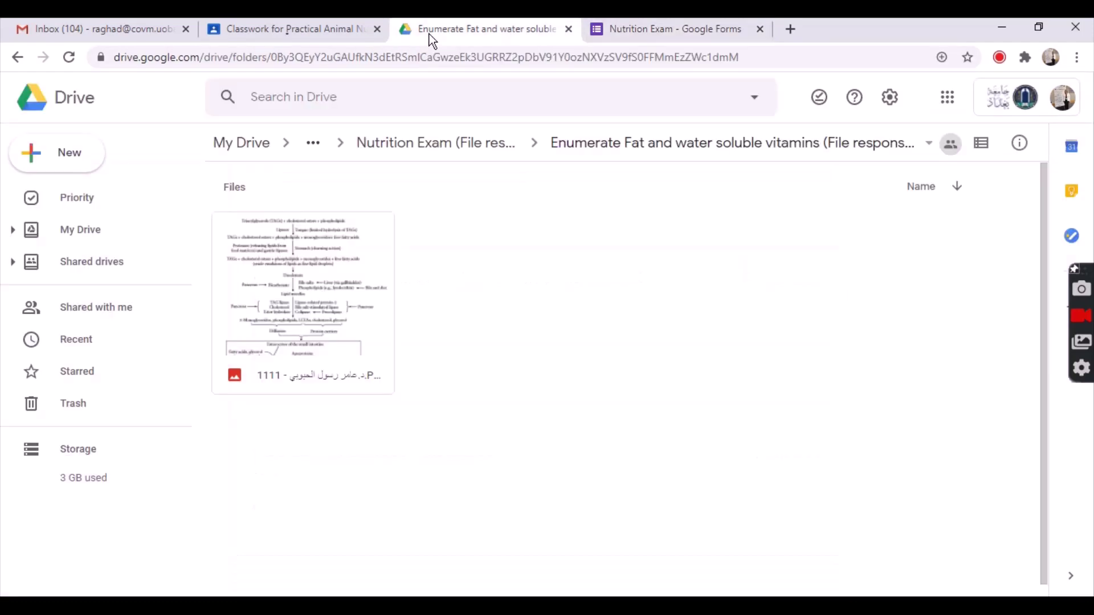
{"action": "left_click", "coordinate": [18, 58]}
{"action": "left_click", "coordinate": [18, 59]}
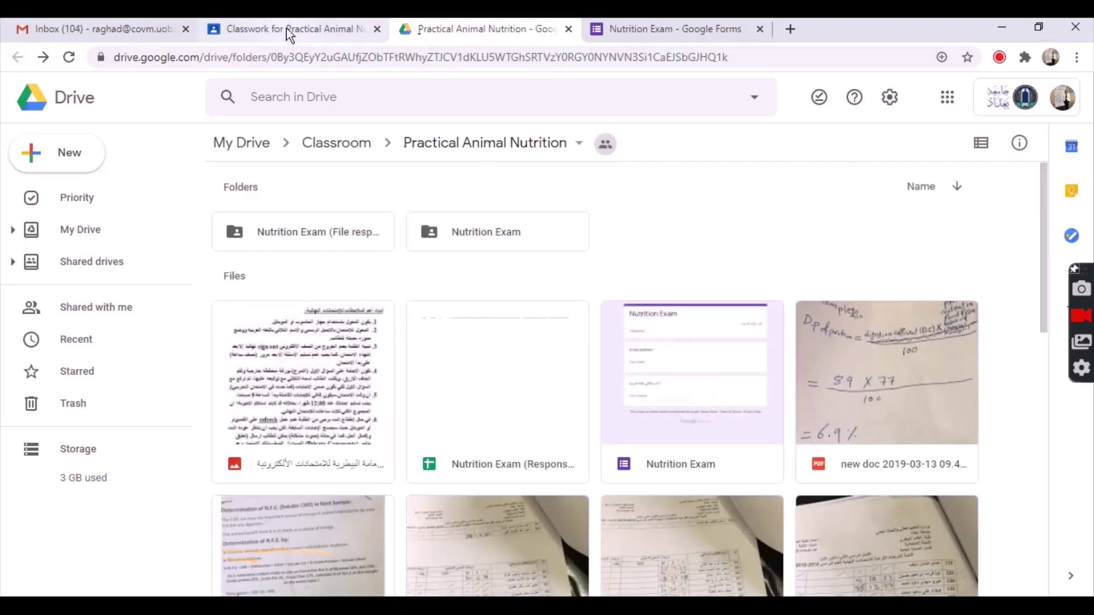
Step: Open the Nutrition Exam assignment in Google Classroom and view its instructions and student work
{"action": "left_click", "coordinate": [287, 33]}
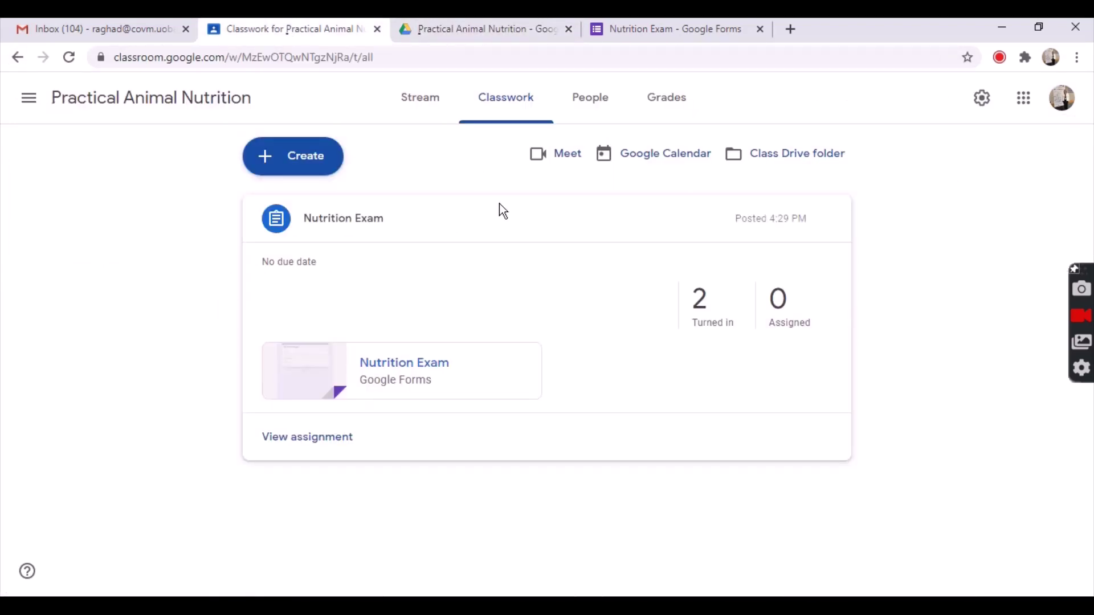
{"action": "left_click", "coordinate": [350, 438]}
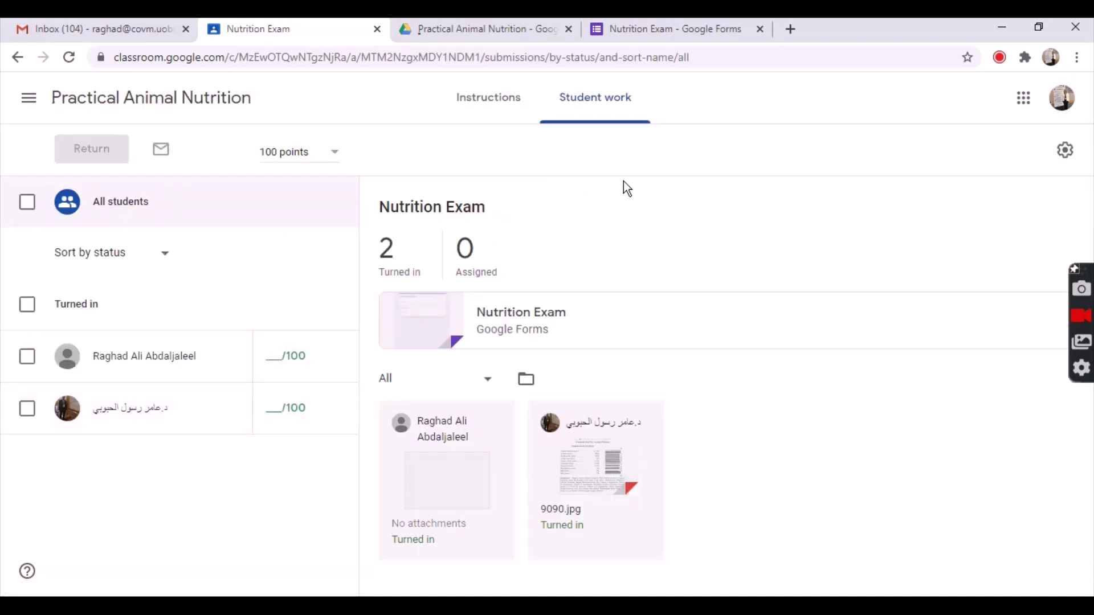
{"action": "left_click", "coordinate": [465, 114]}
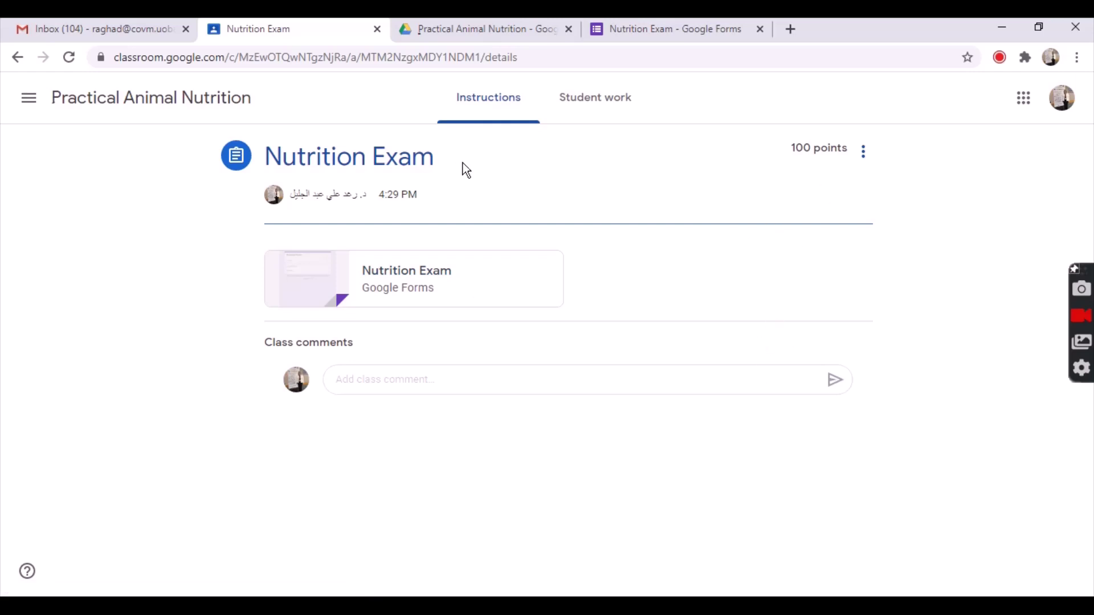
{"action": "left_click", "coordinate": [613, 106]}
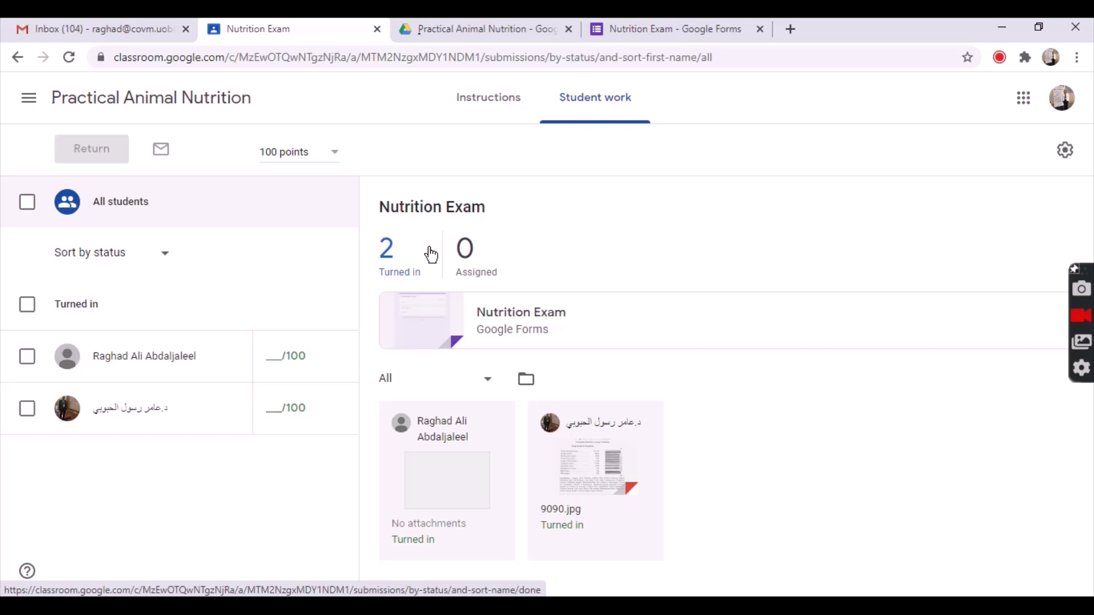
Step: Open the turned-in 9090.jpg attachment, dismiss the new-window tip, and check it alongside the assignment's student work
{"action": "left_click", "coordinate": [617, 491]}
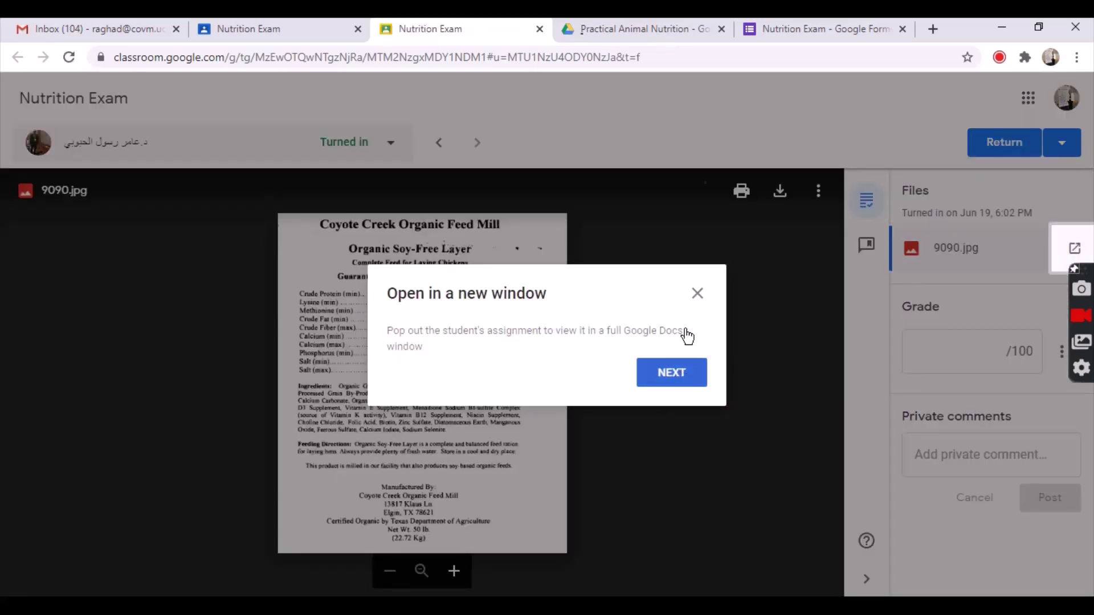
{"action": "left_click", "coordinate": [698, 295]}
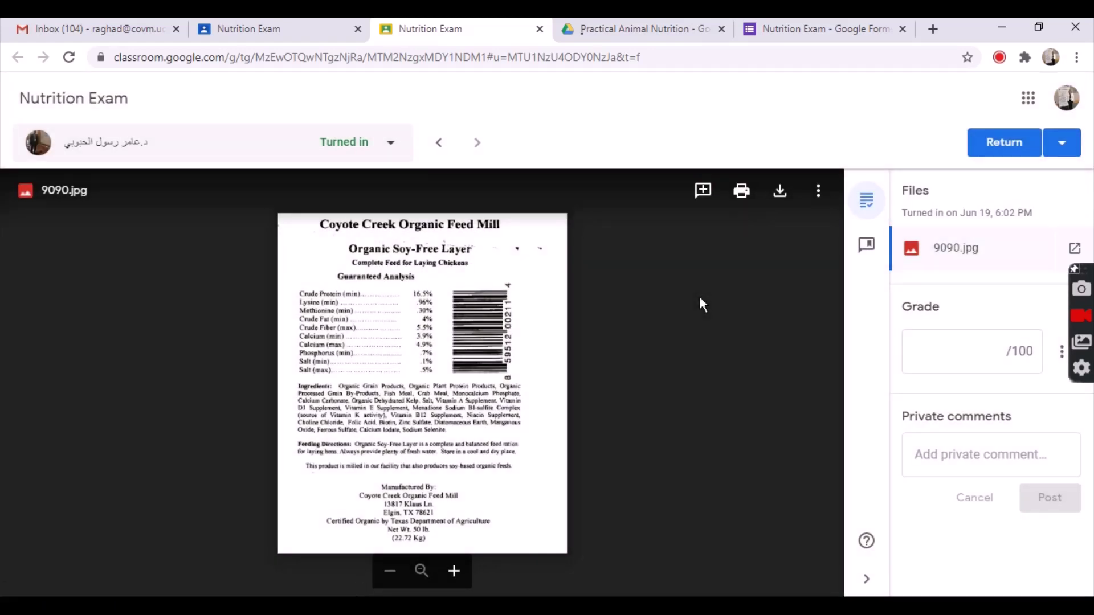
{"action": "left_click", "coordinate": [268, 29]}
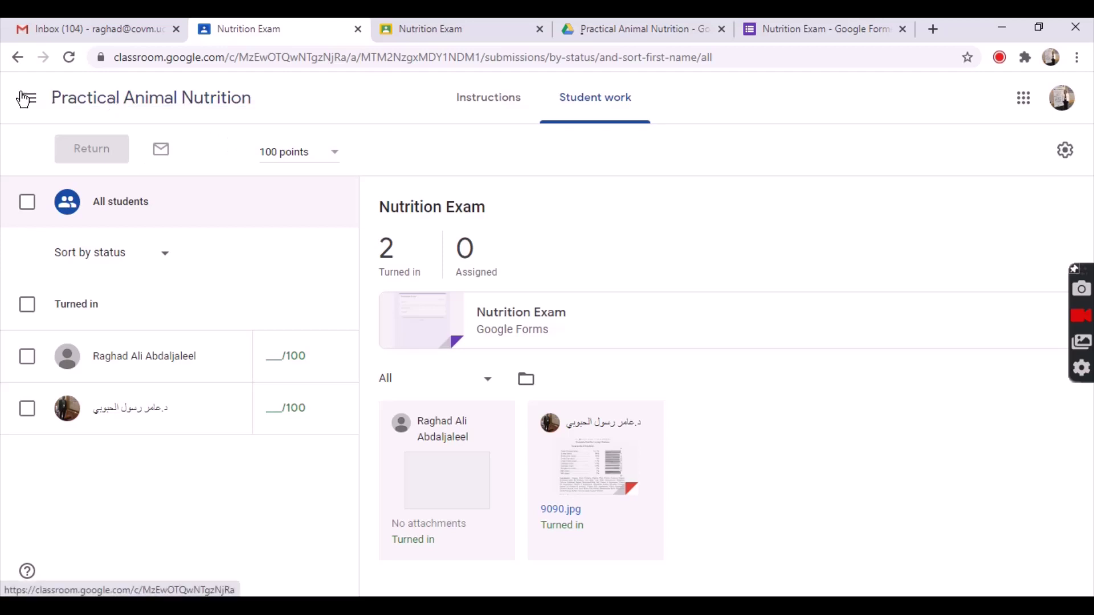
{"action": "left_click", "coordinate": [17, 58]}
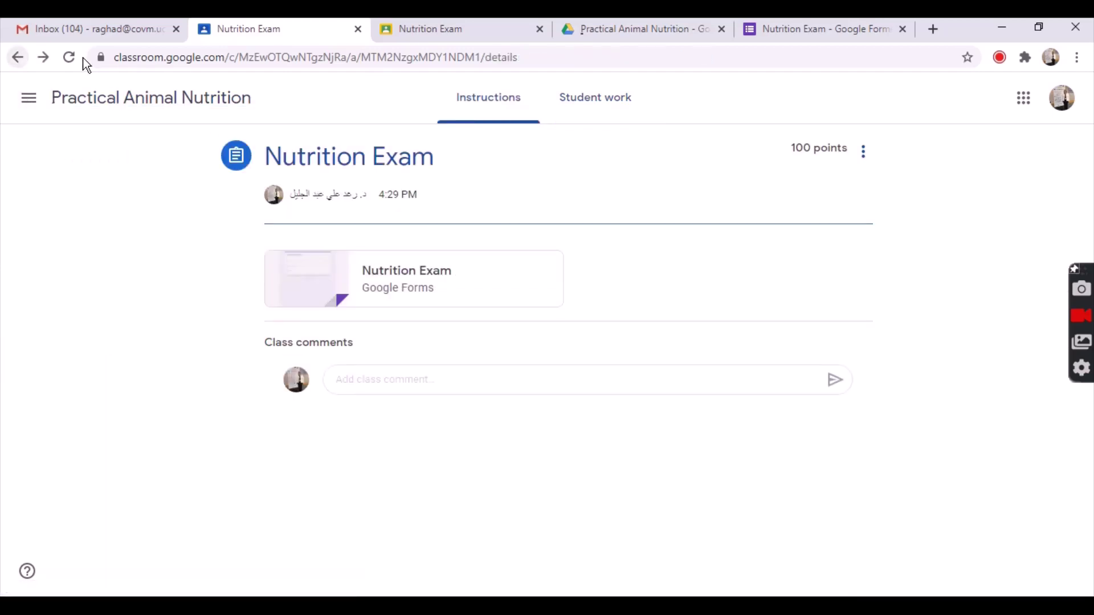
{"action": "left_click", "coordinate": [18, 58]}
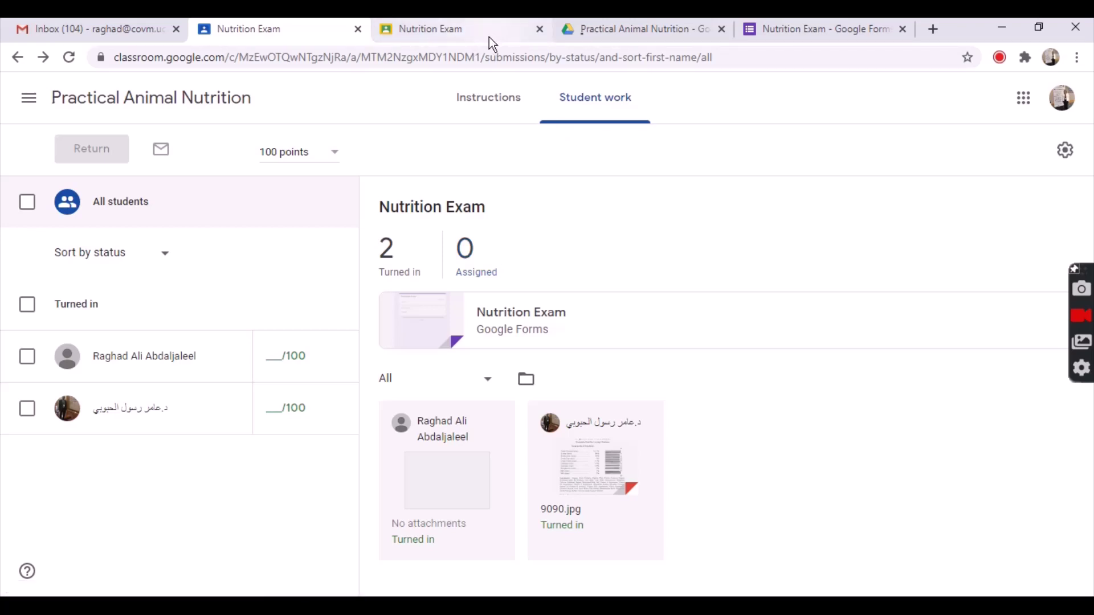
{"action": "left_click", "coordinate": [456, 33]}
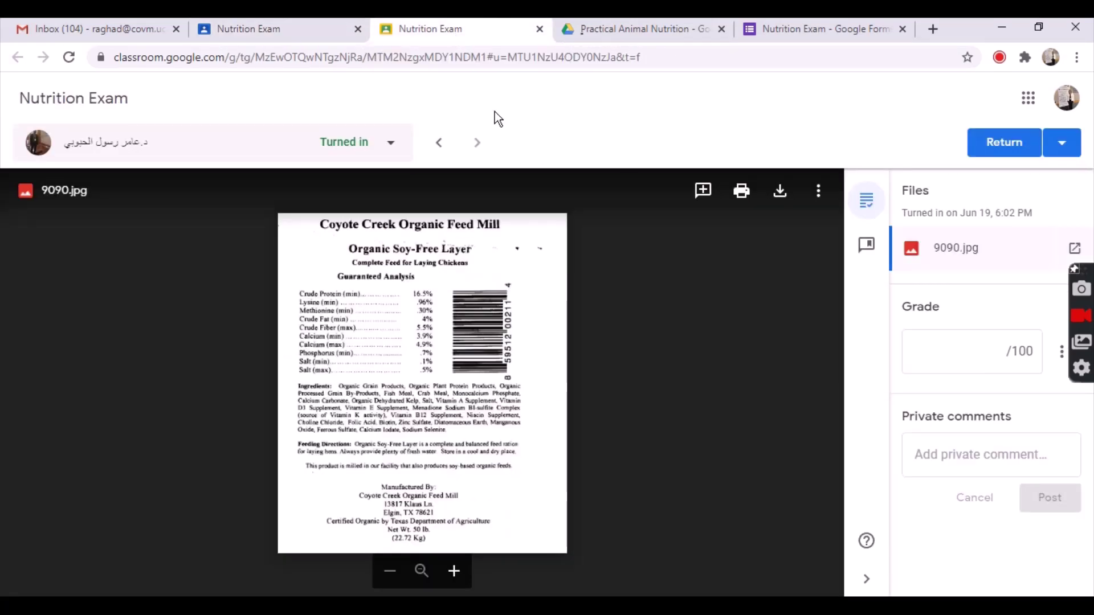
Step: Return to the Classwork page in Google Classroom, reopen the class Drive folder, and open its Nutrition Exam folder
{"action": "left_click", "coordinate": [593, 36]}
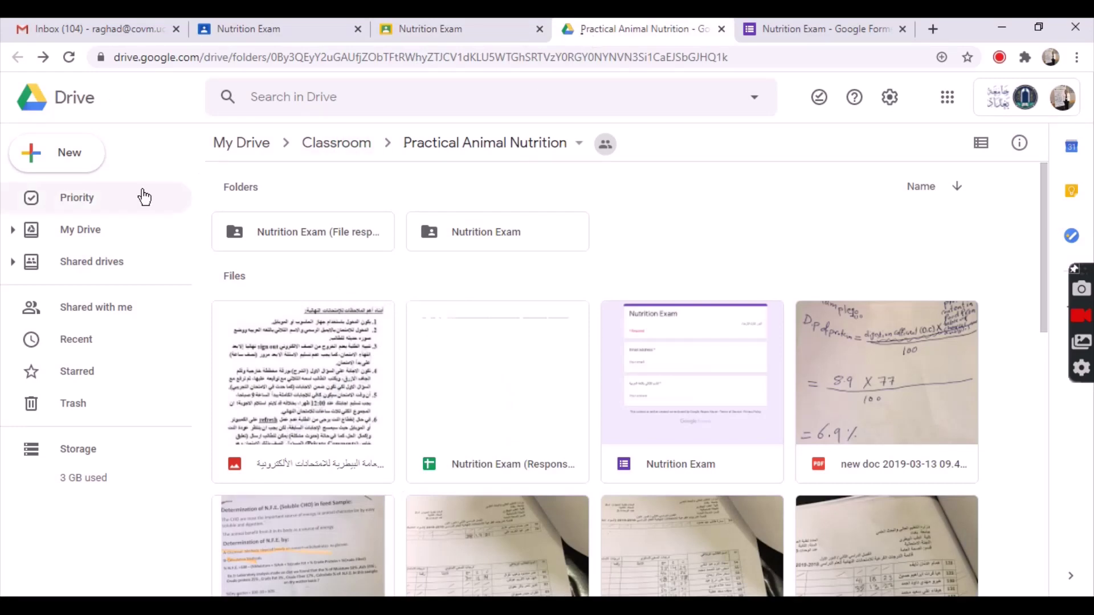
{"action": "left_click", "coordinate": [398, 33]}
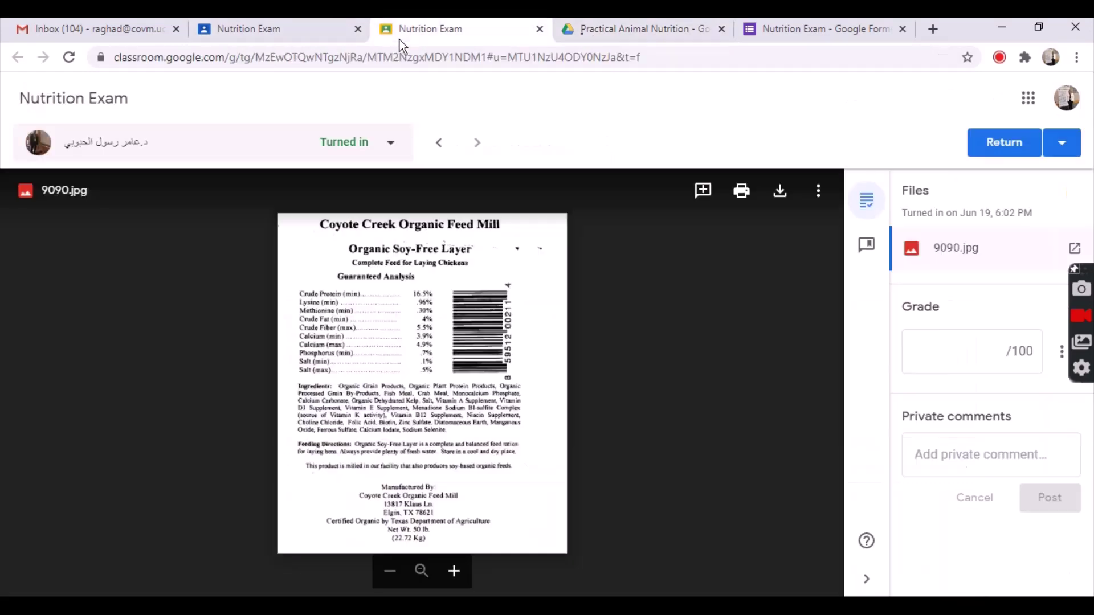
{"action": "left_click", "coordinate": [248, 26]}
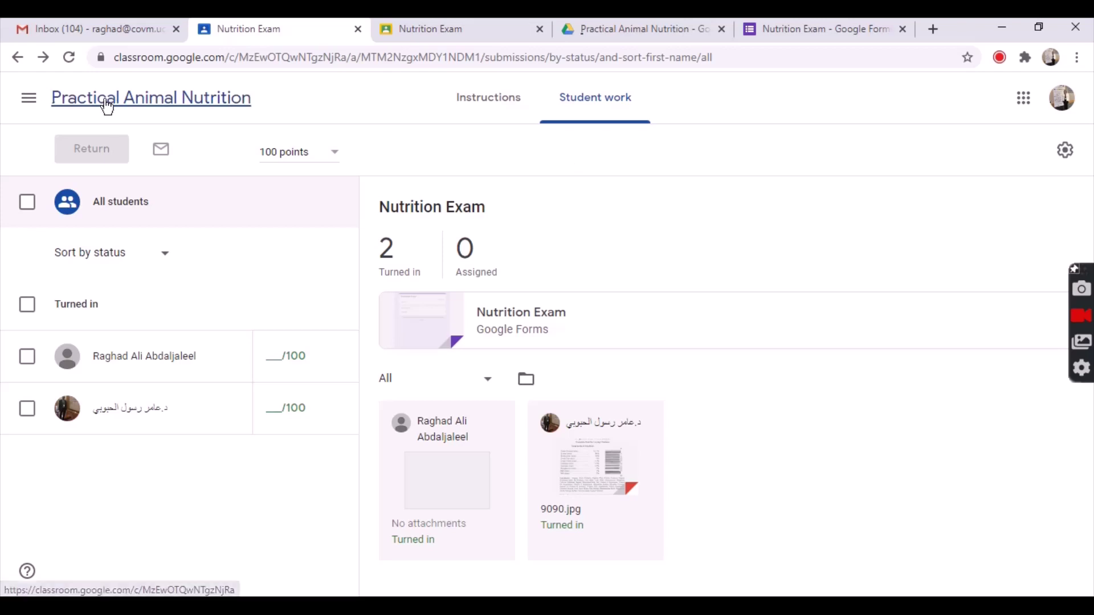
{"action": "left_click", "coordinate": [14, 61]}
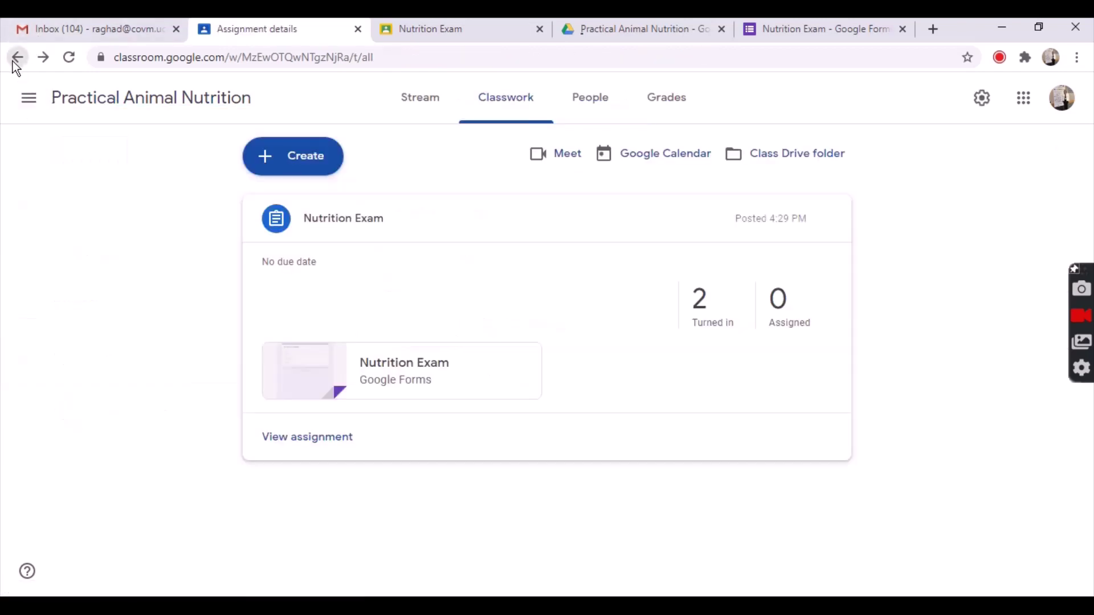
{"action": "left_click", "coordinate": [817, 153]}
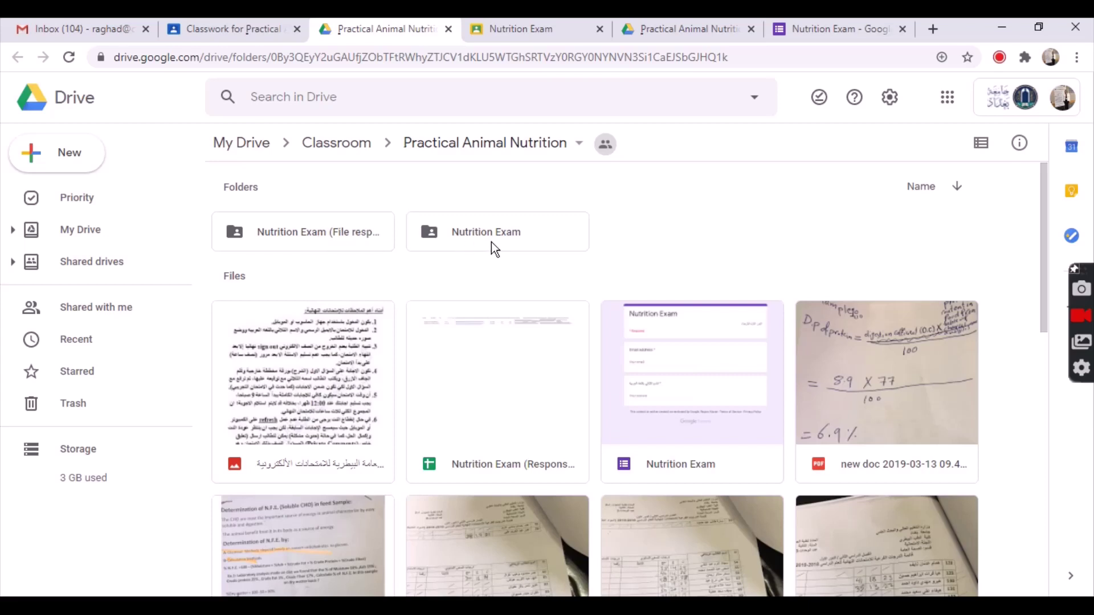
{"action": "double_click", "coordinate": [530, 240]}
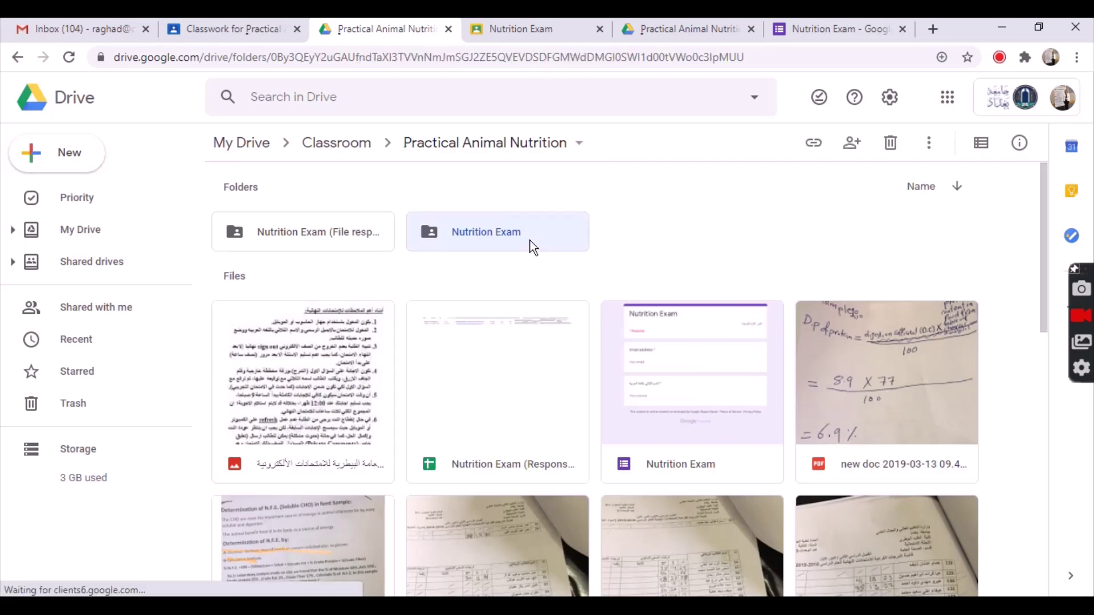